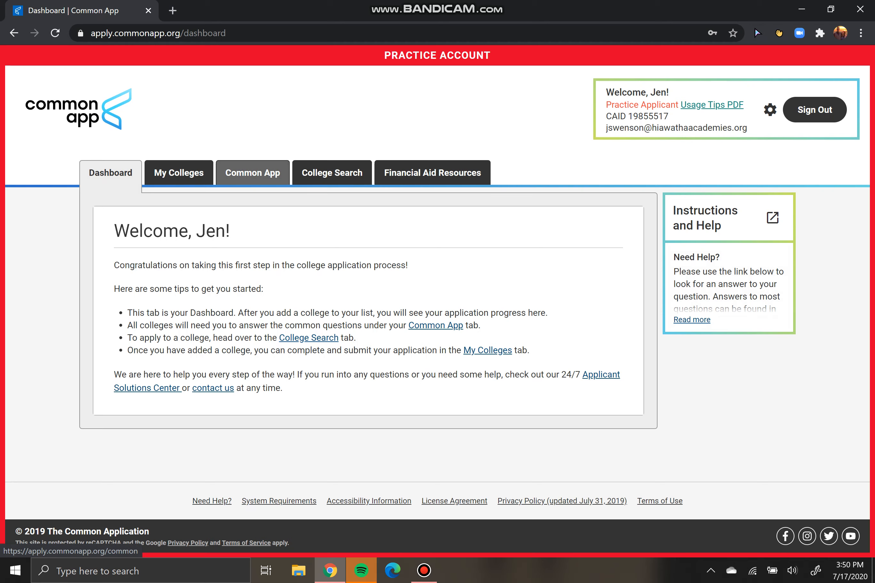
Open the Common App Profile and review the applicant's names and date of birth
left_click(252, 173)
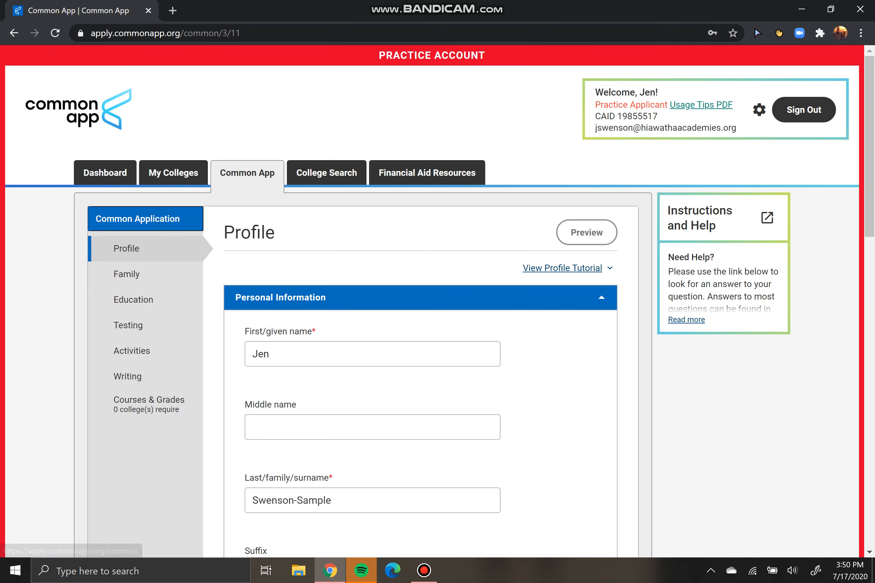
scroll(431, 301, "down", 5)
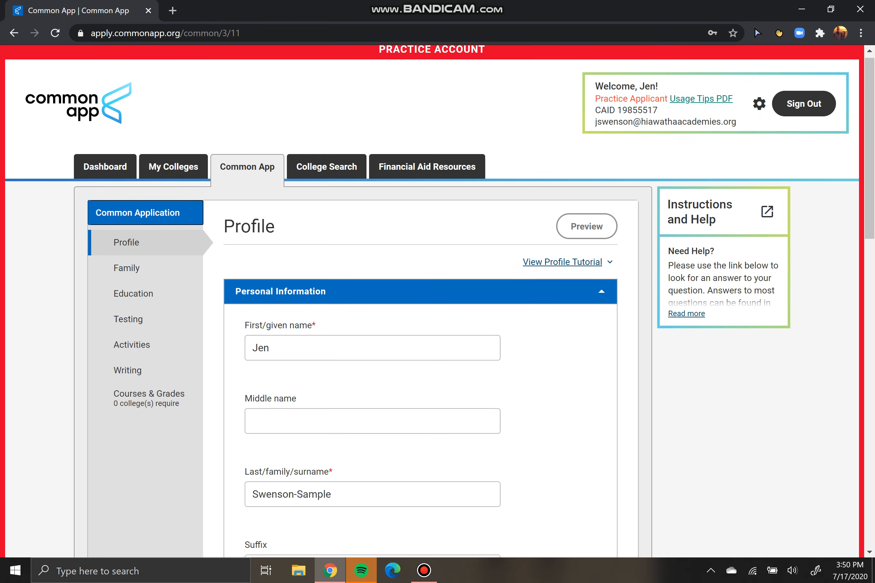
scroll(431, 301, "up", 5)
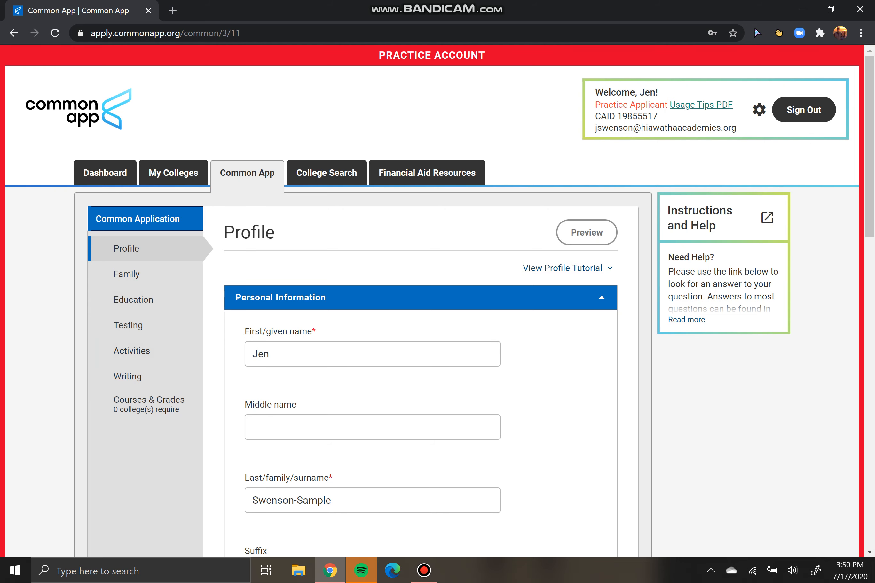
scroll(433, 301, "down", 3)
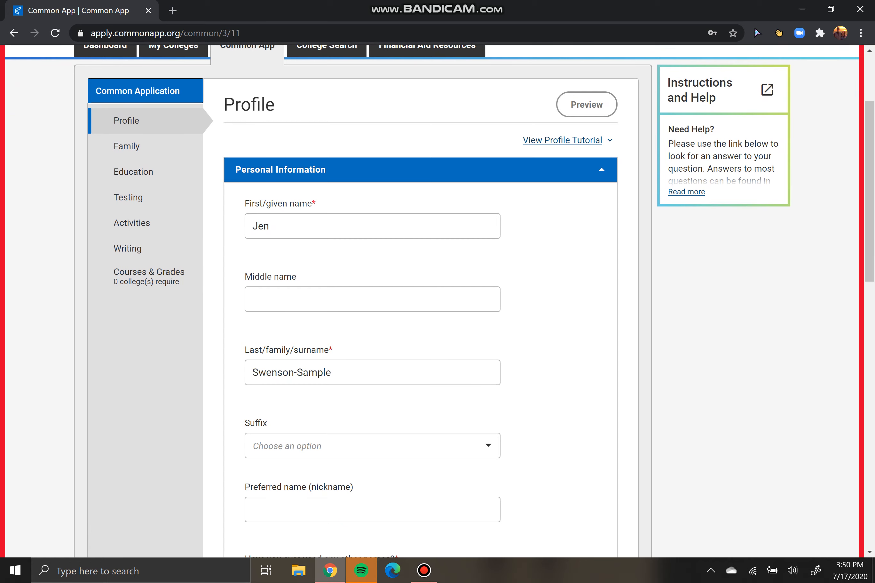
scroll(373, 326, "down", 3)
scroll(373, 325, "down", 5)
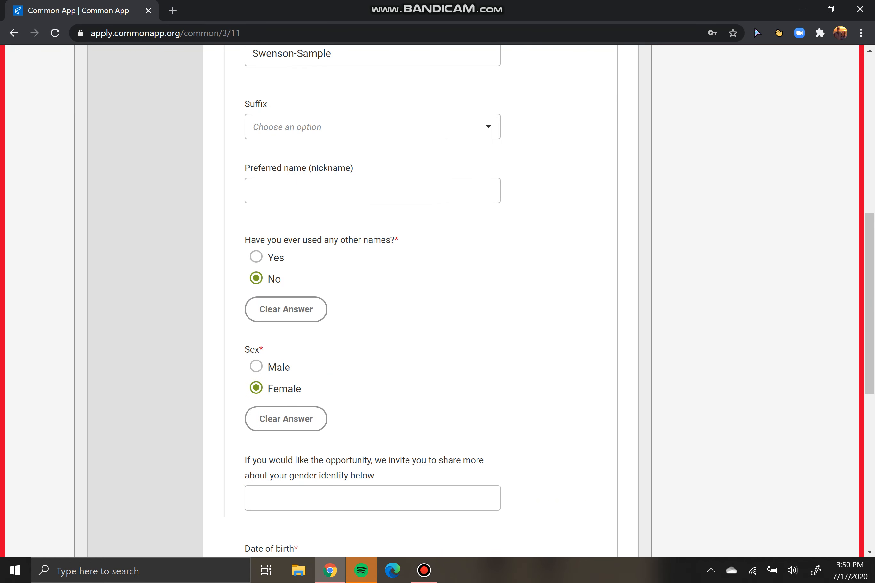
scroll(373, 162, "up", 6)
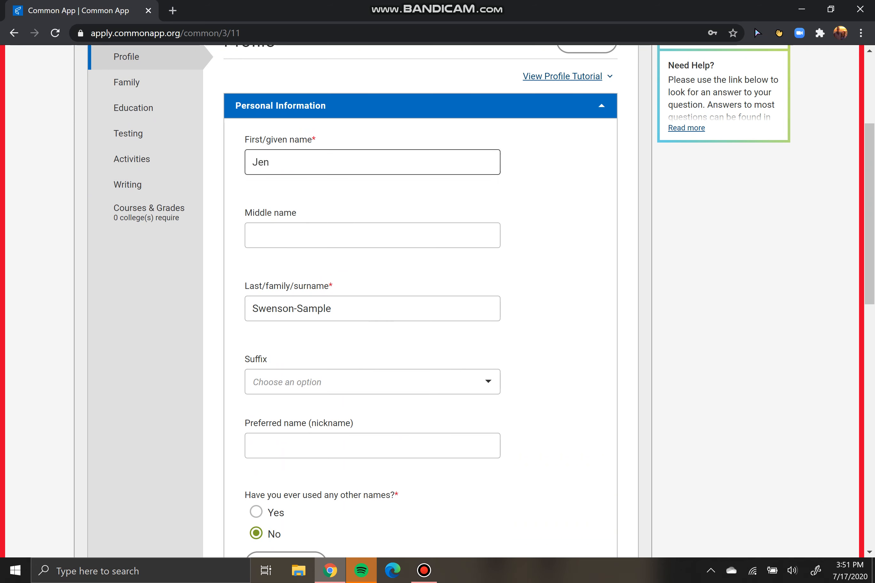
left_click_drag(315, 139, 245, 139)
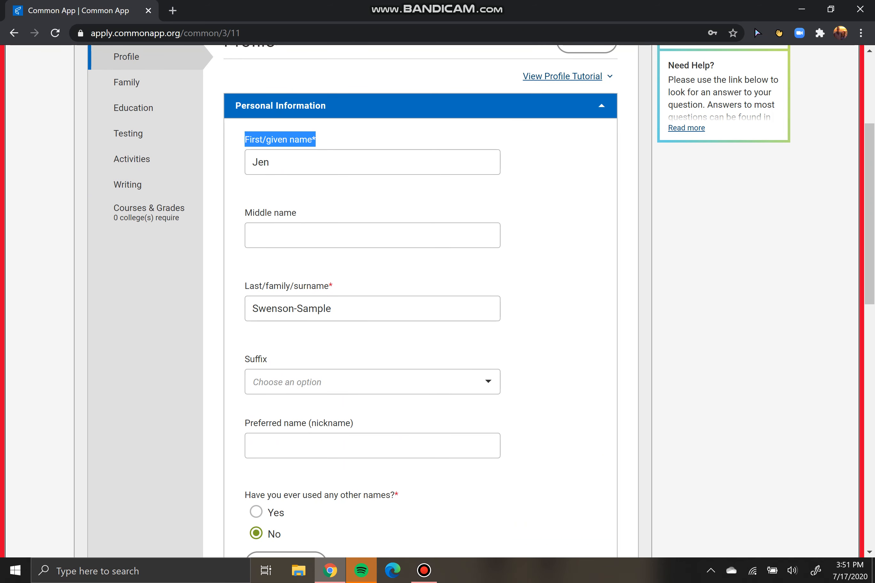
left_click(278, 162)
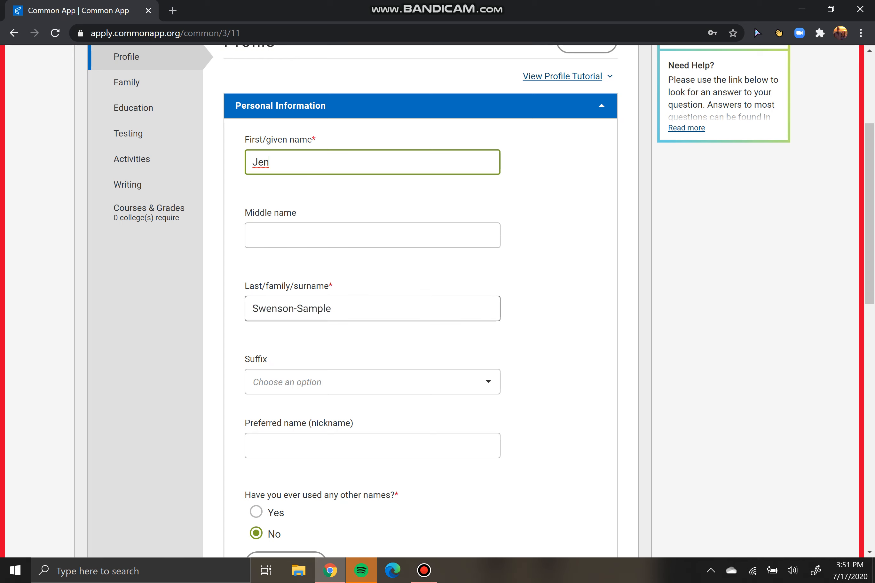
scroll(373, 308, "down", 2)
scroll(420, 301, "up", 1)
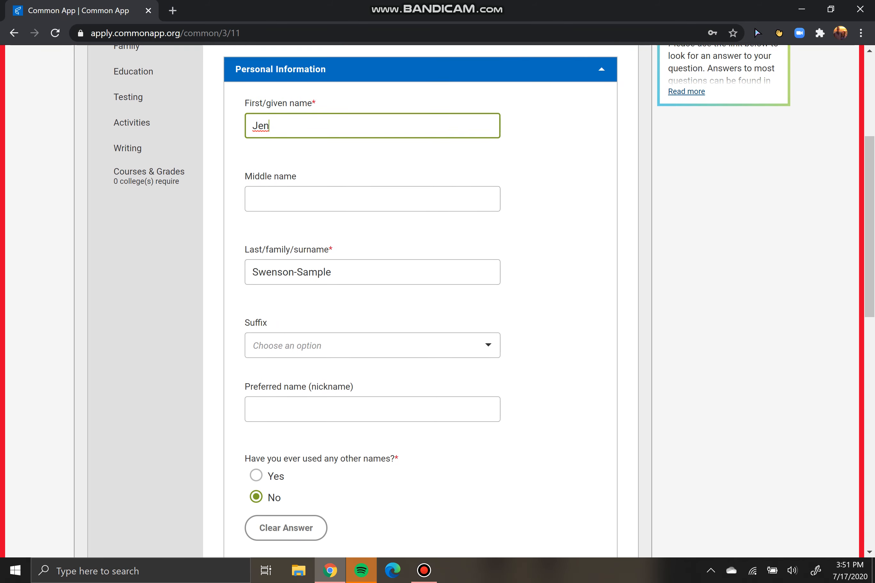
scroll(421, 301, "down", 12)
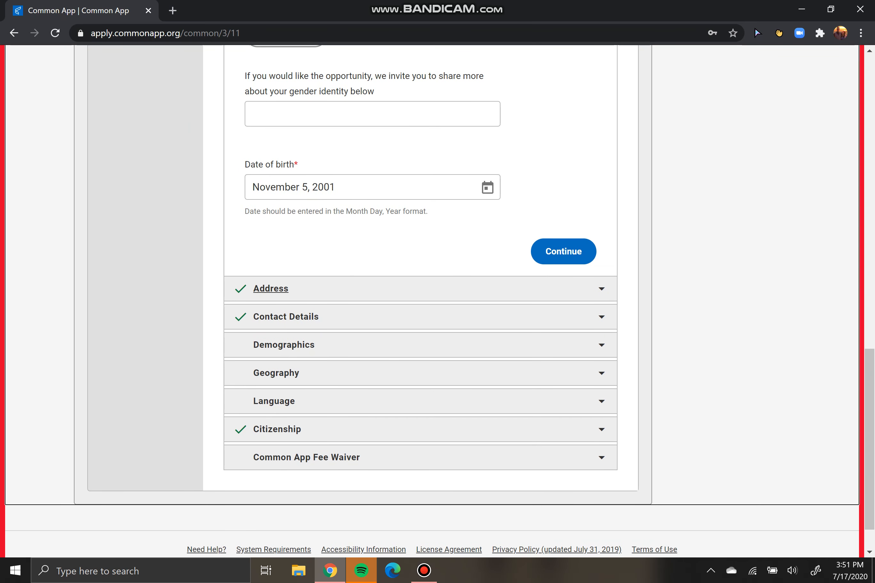
Review the permanent home address with No alternate address, then go to Contact Details
left_click(270, 293)
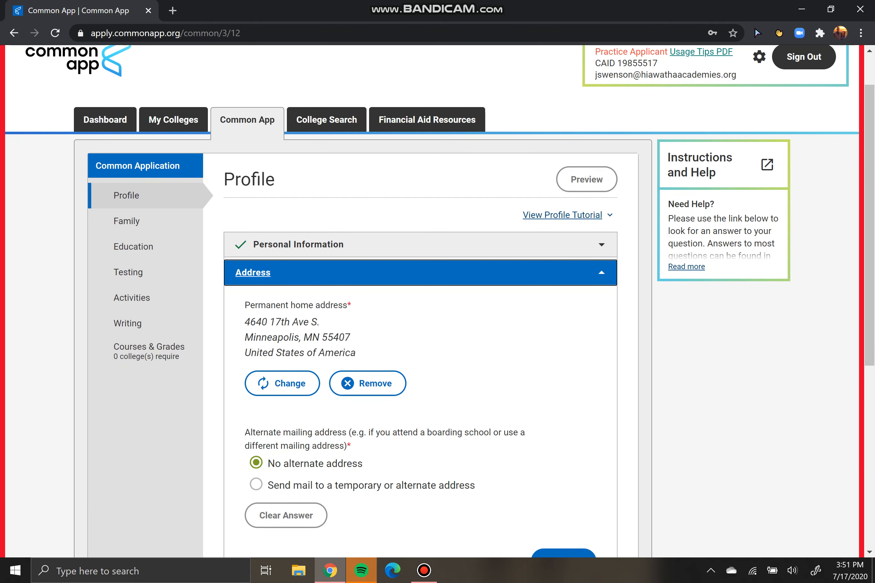
scroll(420, 301, "down", 4)
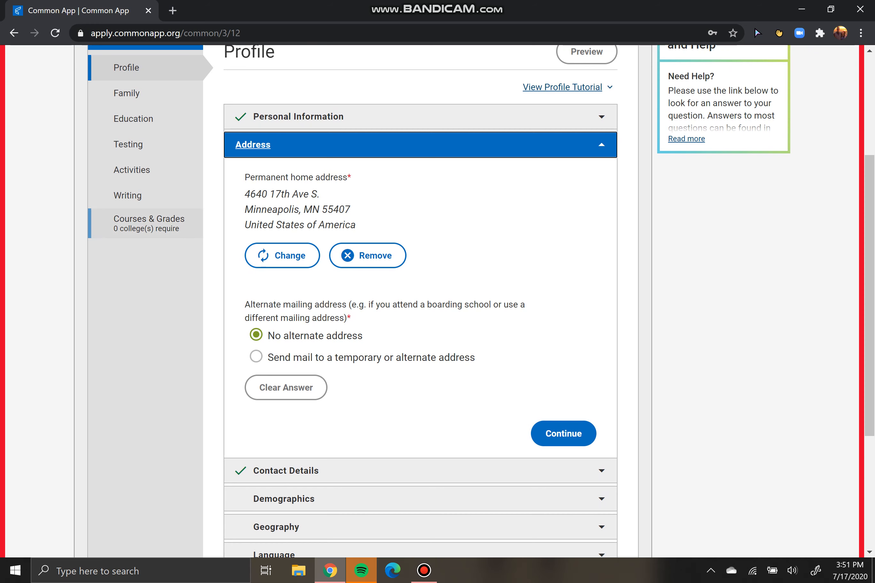
mouse_move(151, 229)
left_mouse_down()
mouse_move(140, 228)
mouse_move(147, 229)
left_mouse_up()
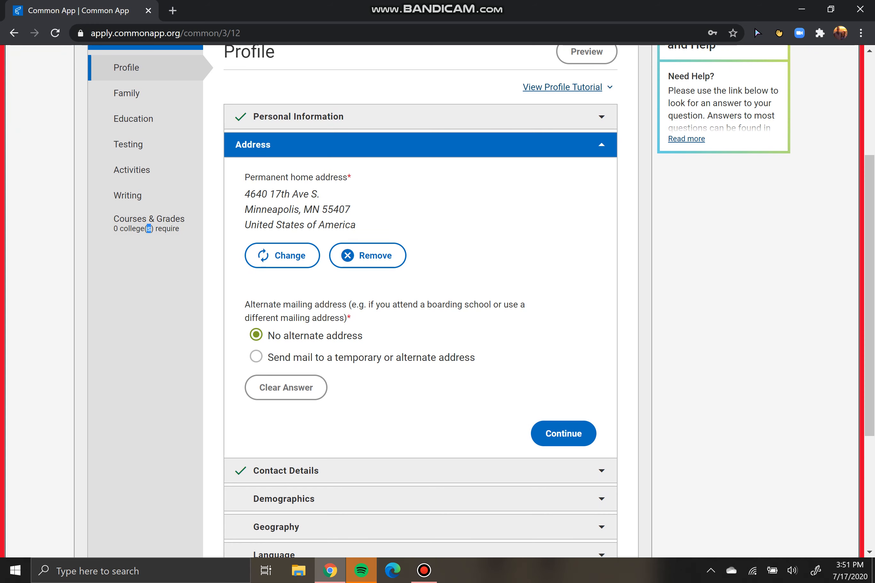
left_click(148, 229)
left_click_drag(314, 305, 300, 335)
left_click(300, 336)
scroll(300, 336, "down", 3)
left_click(300, 338)
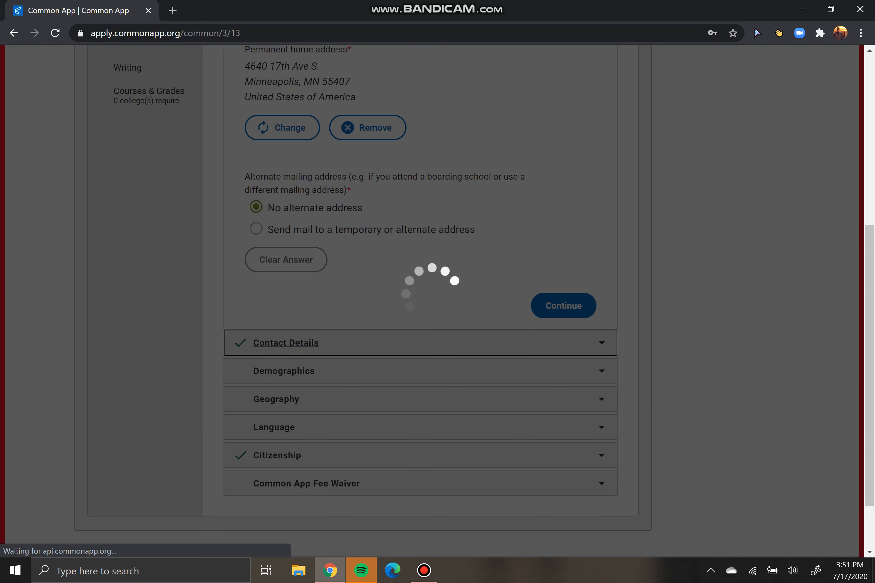
Accept Mobile as preferred phone with no alternate telephone and continue to Demographics
scroll(420, 301, "down", 3)
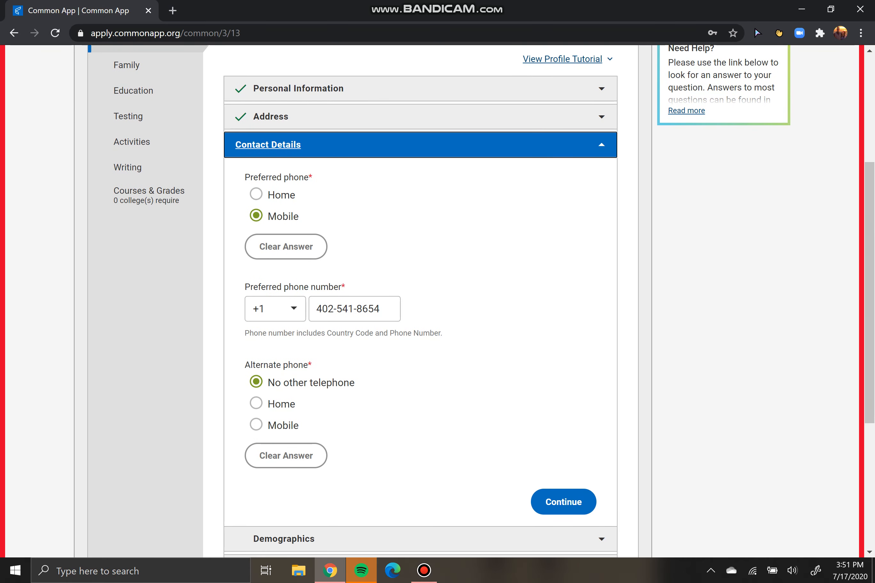
scroll(420, 301, "down", 2)
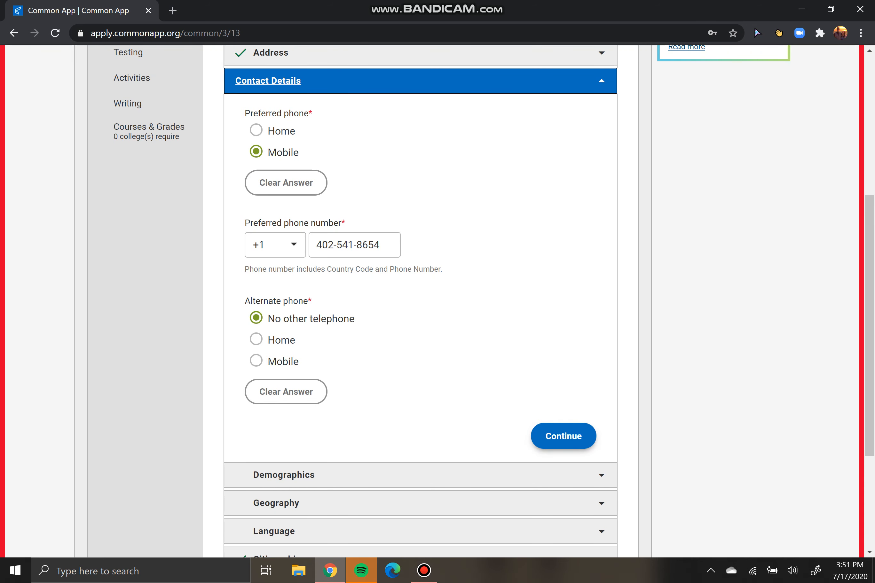
left_click(563, 436)
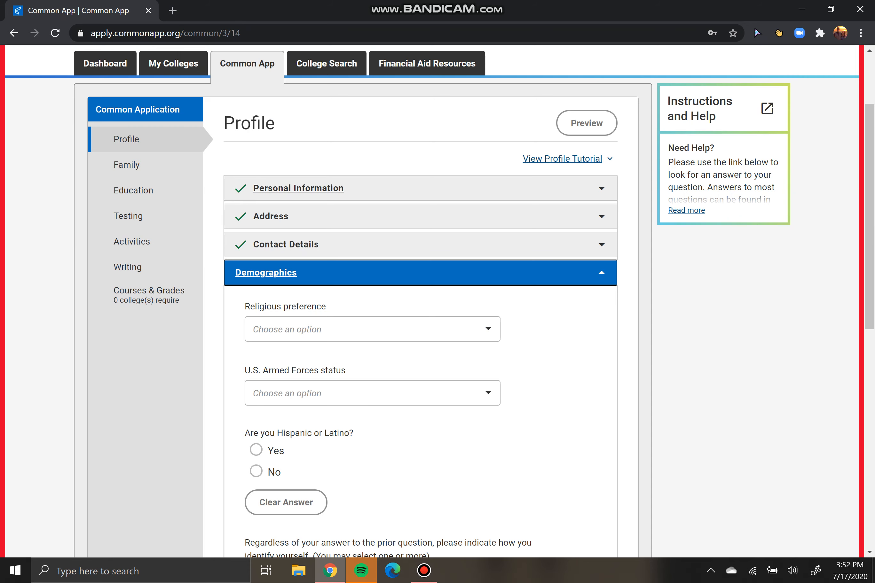
left_click(268, 188)
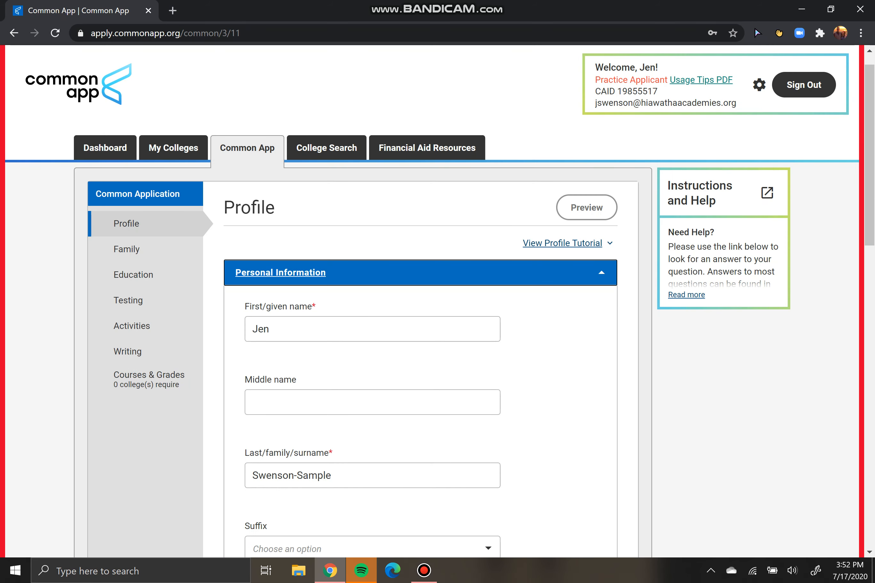
scroll(420, 301, "down", 15)
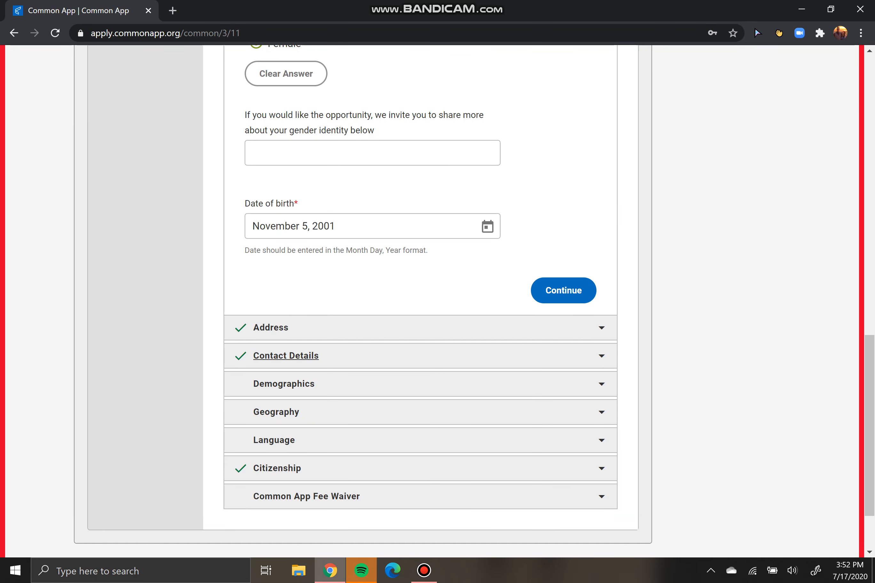
left_click(286, 355)
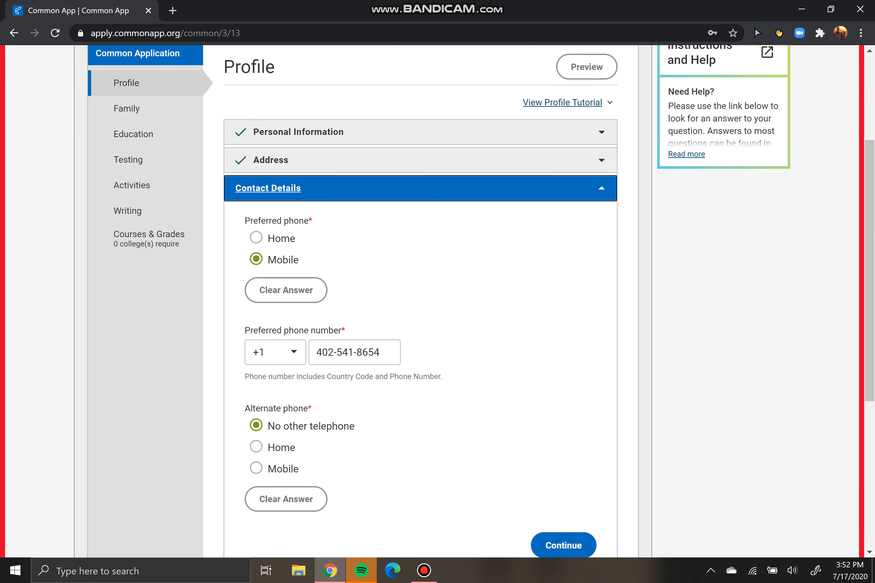
scroll(421, 301, "down", 6)
left_click(284, 296)
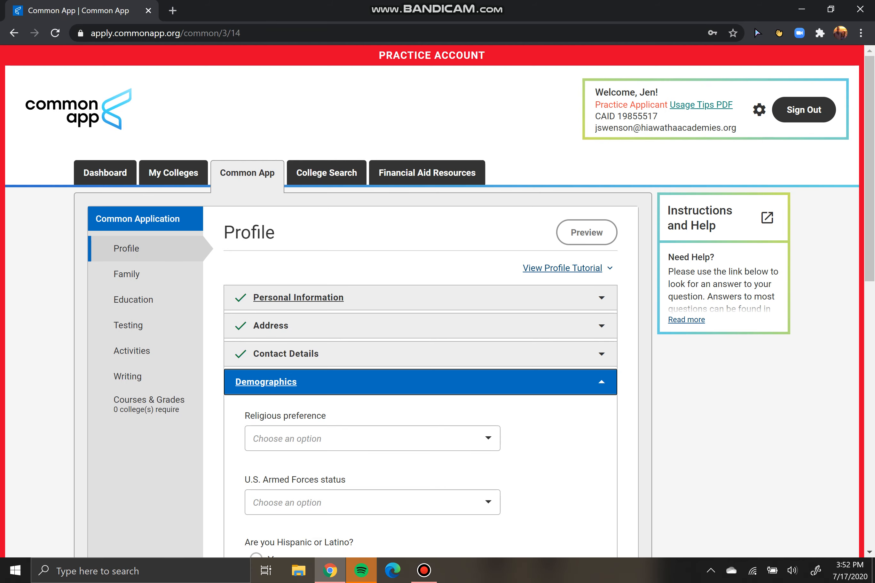
Select White as the applicant's race
scroll(433, 301, "down", 2)
scroll(433, 301, "down", 5)
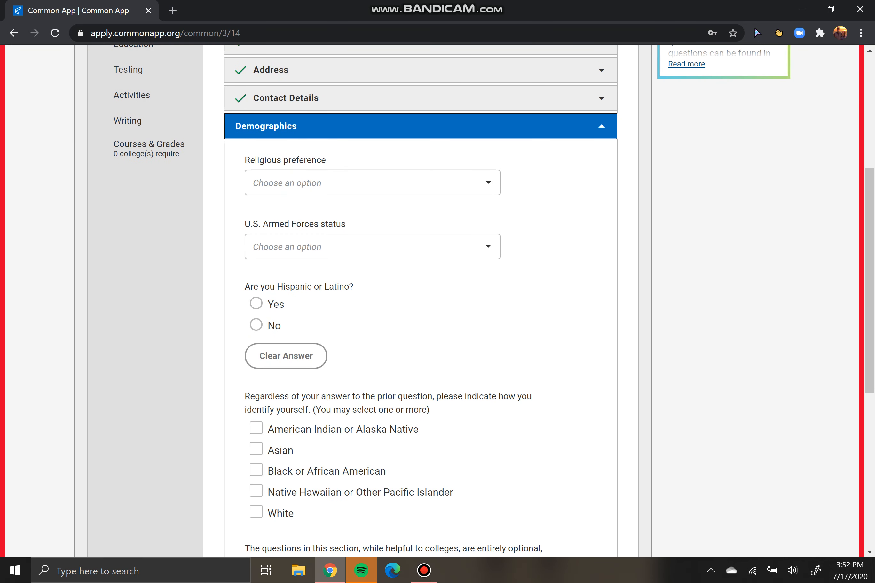
scroll(433, 301, "down", 4)
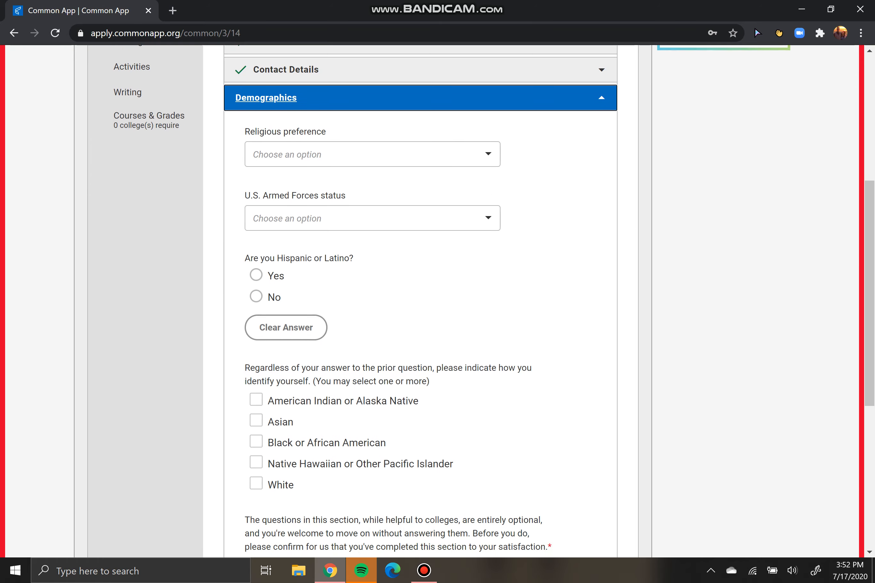
scroll(433, 301, "up", 4)
scroll(433, 301, "down", 1)
scroll(433, 301, "down", 1)
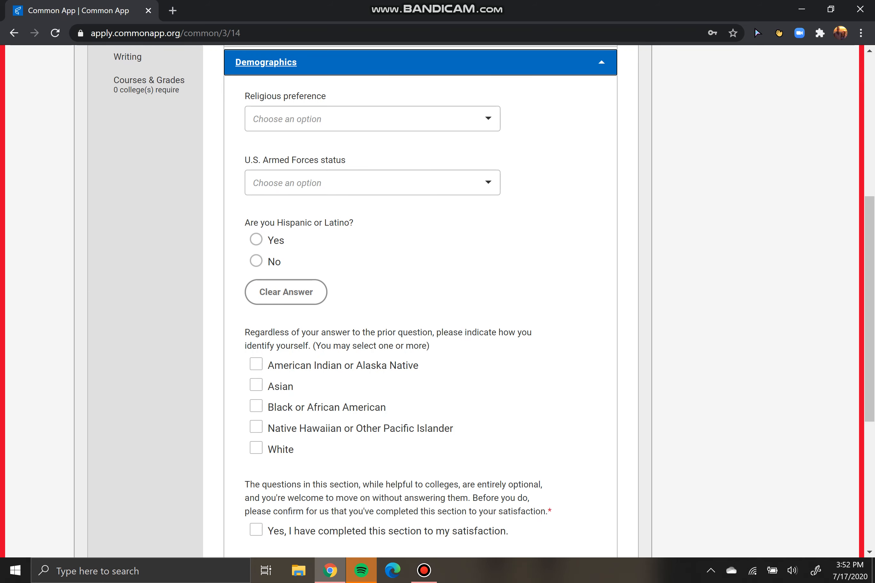
left_click(257, 448)
Mark the Demographics section complete and continue to Geography
scroll(279, 354, "down", 6)
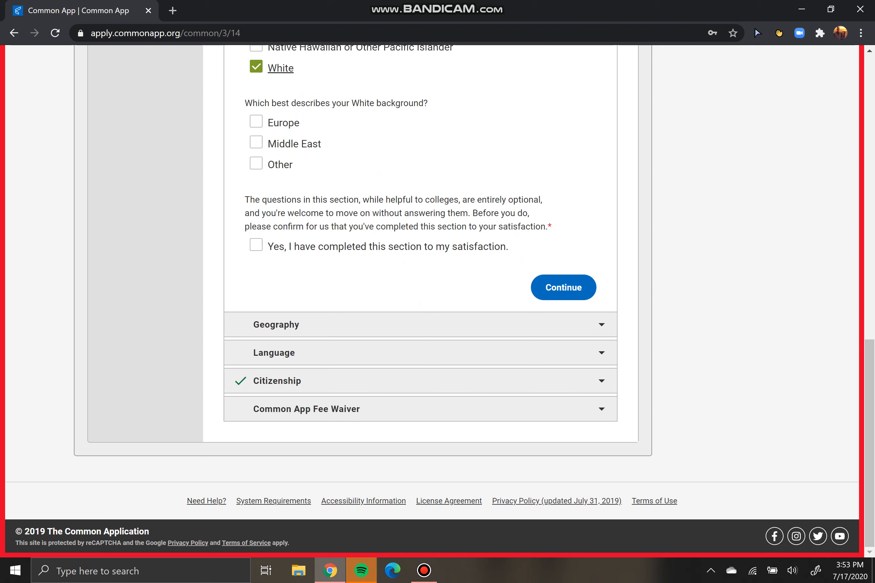
left_click(256, 245)
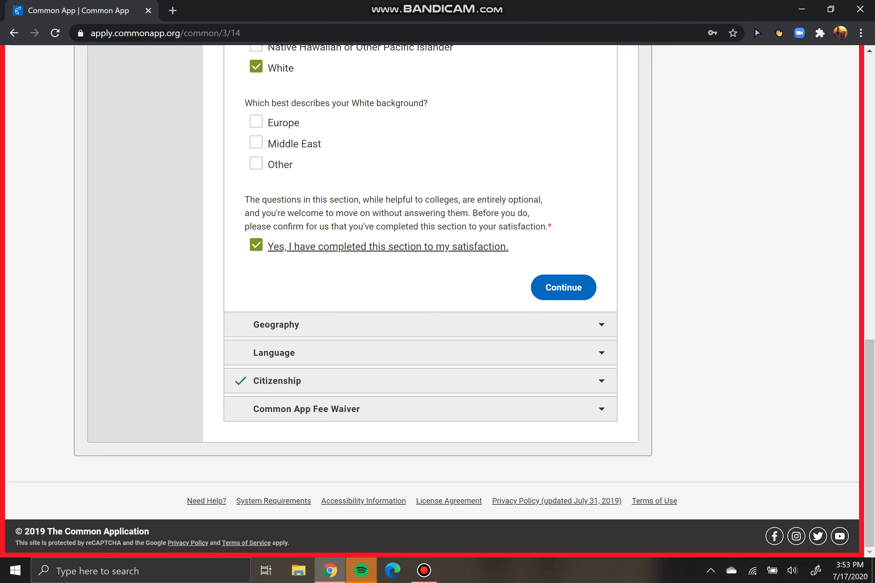
scroll(432, 301, "up", 3)
scroll(432, 301, "up", 3)
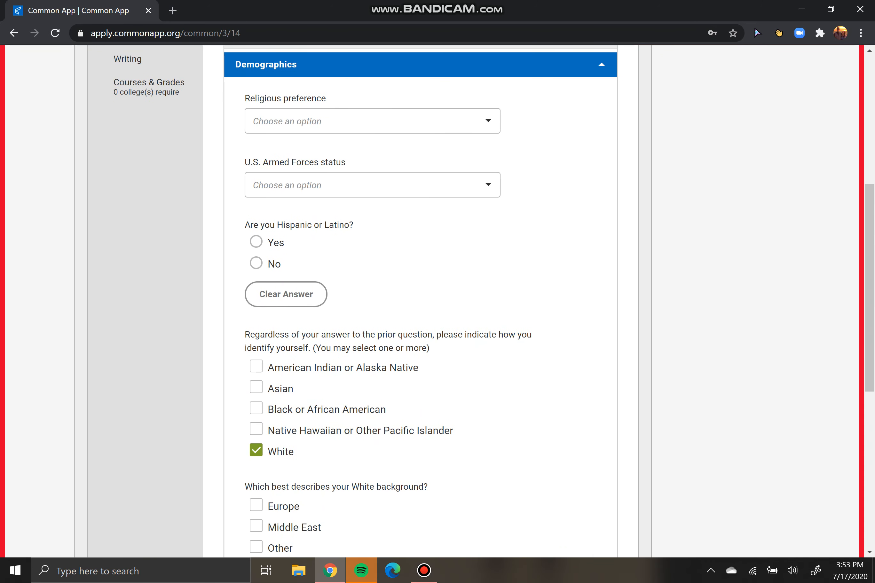
scroll(432, 301, "down", 4)
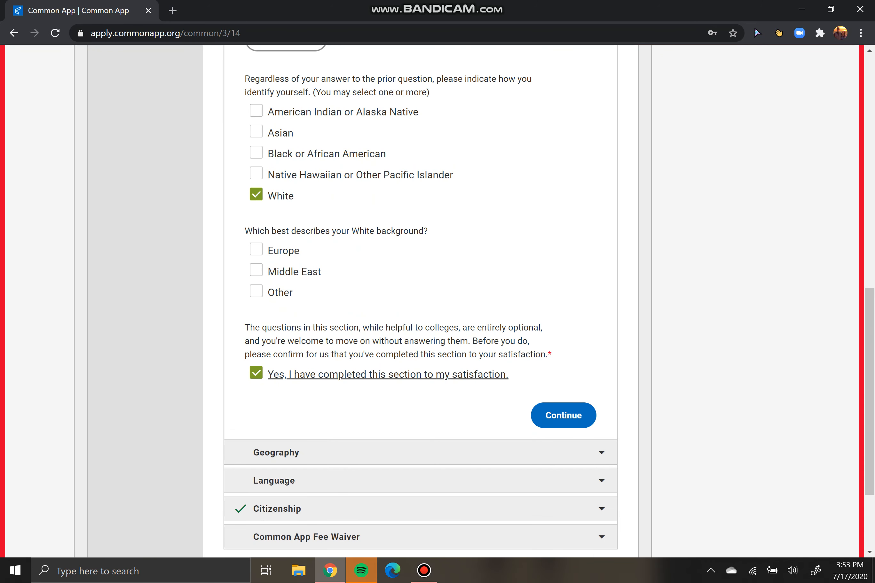
left_click(563, 416)
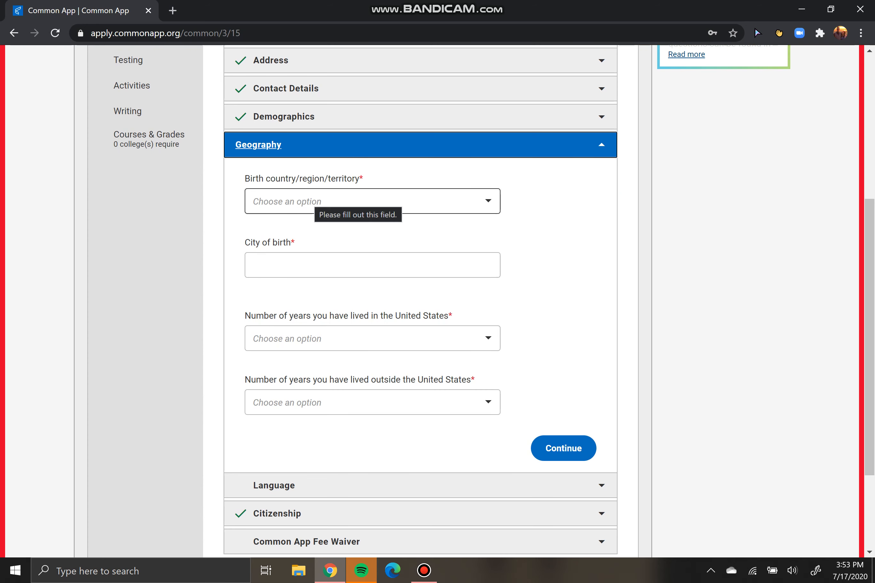
Enter the birthplace as Omaha, Nebraska, United States of America
left_click(317, 201)
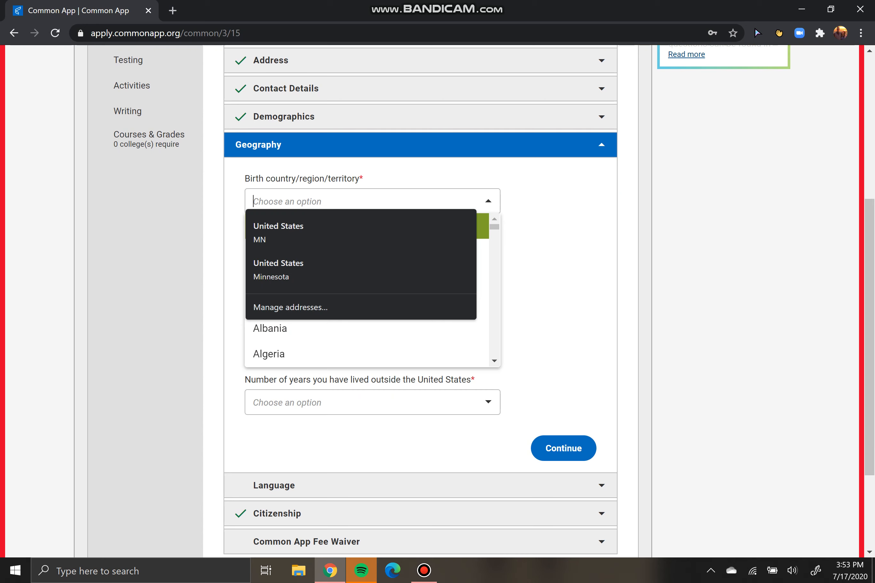
left_click(489, 201)
left_click(488, 201)
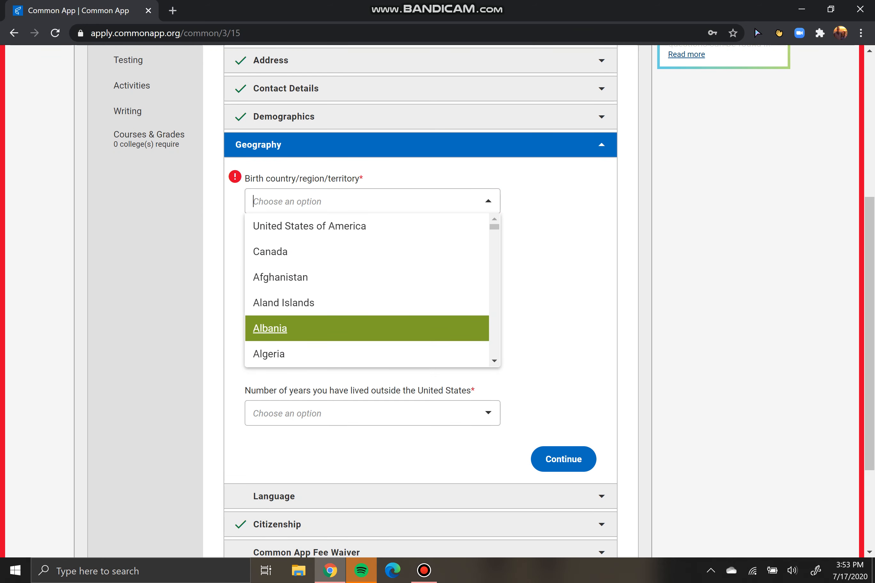
key("Down")
key("Down")
key("Up")
key("Up")
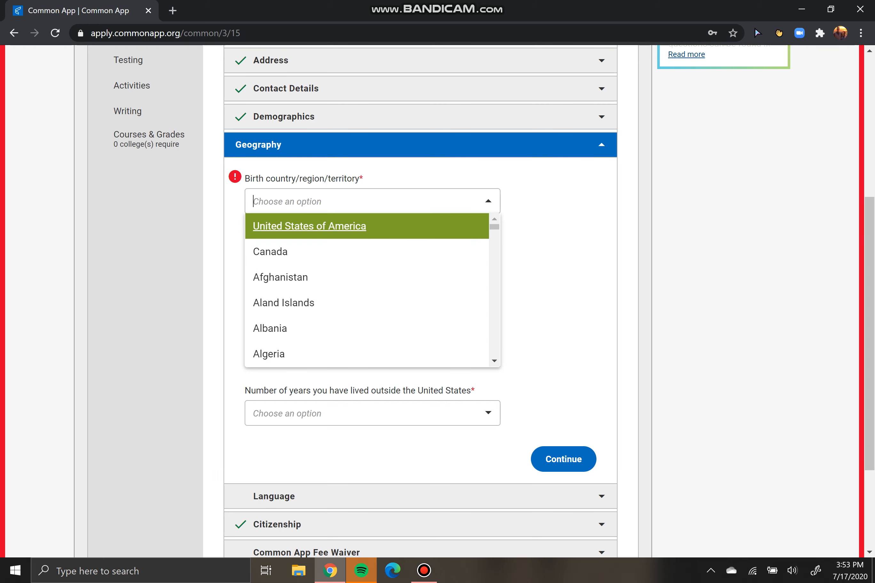
key("Return")
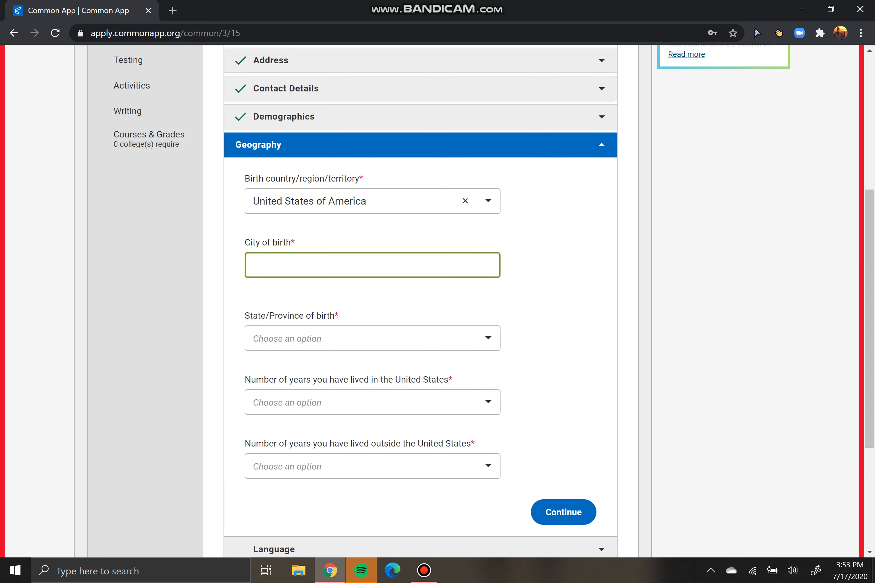
type("Omaha")
key("Tab")
key("Down")
key("Up")
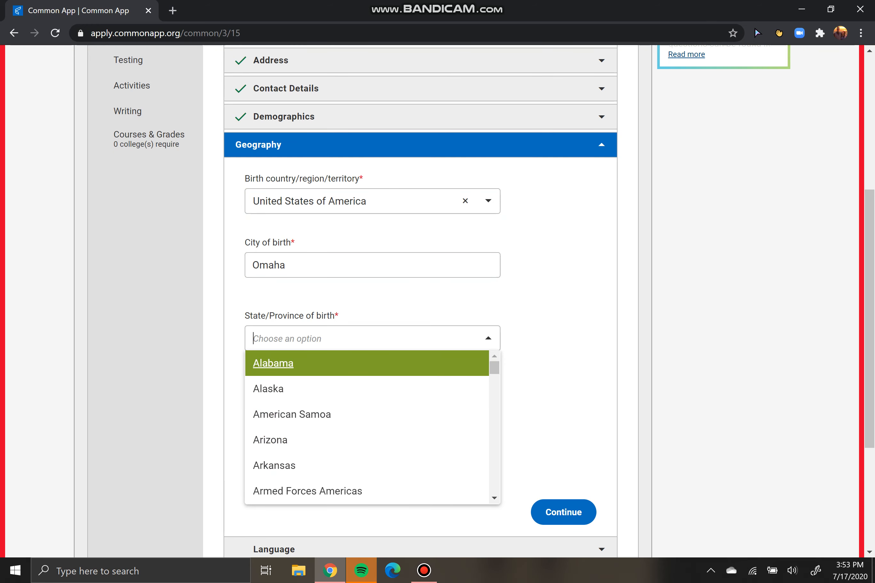
scroll(368, 429, "down", 13)
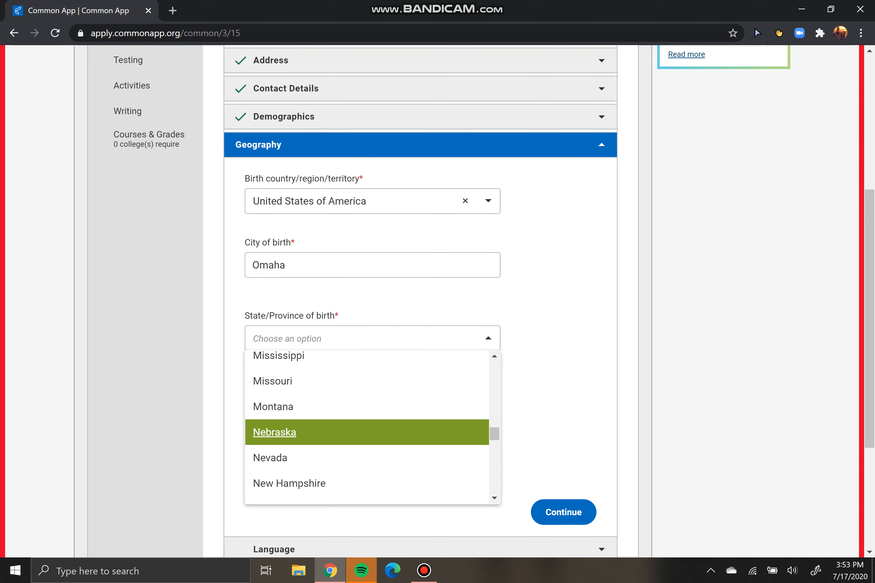
left_click(368, 432)
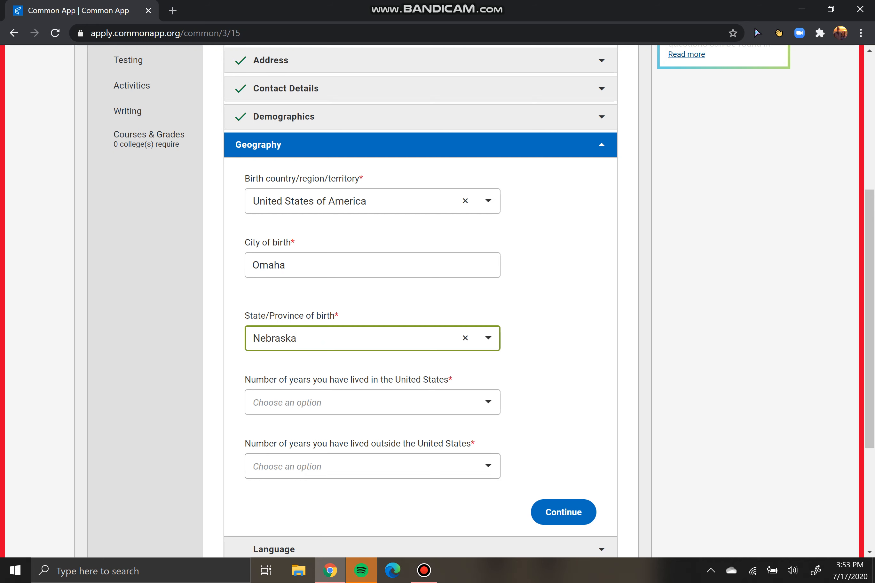
Set 17 years lived in the US and 0 years outside, then continue
left_click(372, 403)
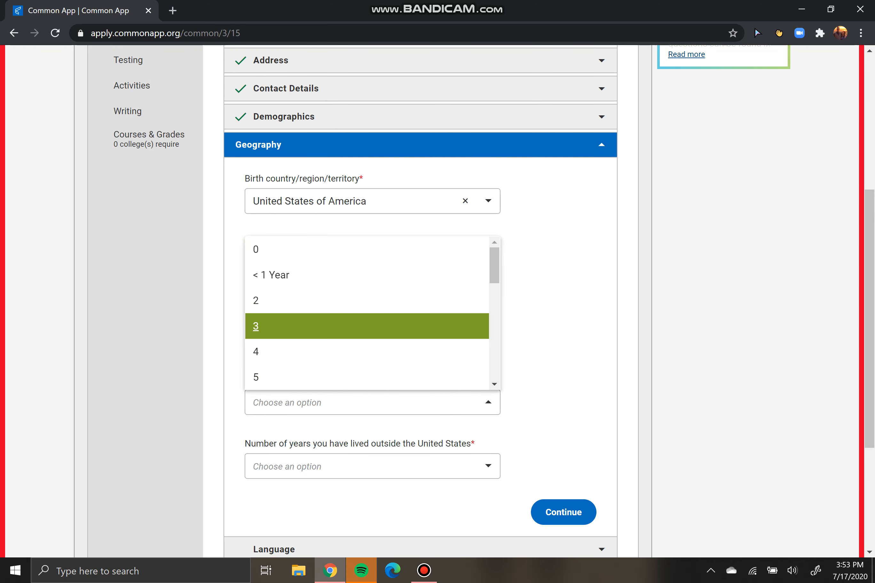
scroll(367, 312, "down", 5)
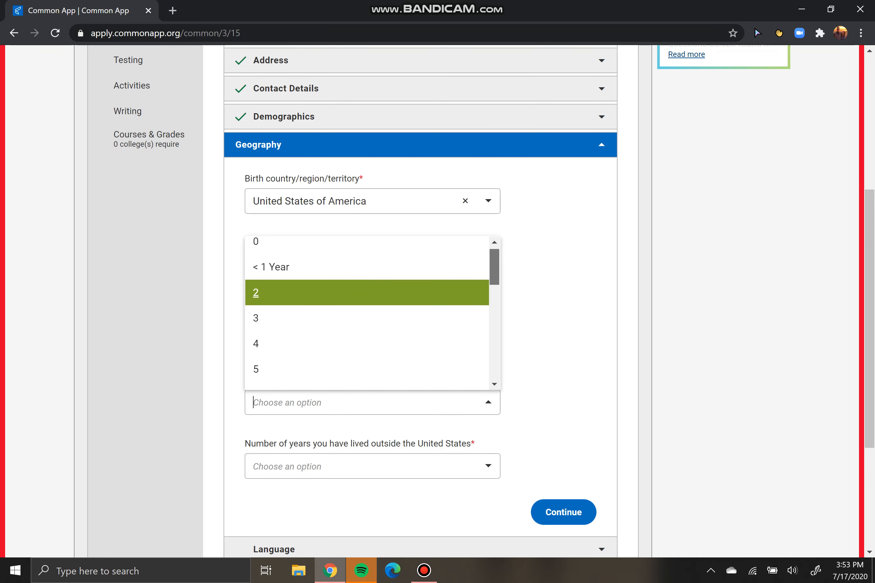
scroll(367, 312, "down", 2)
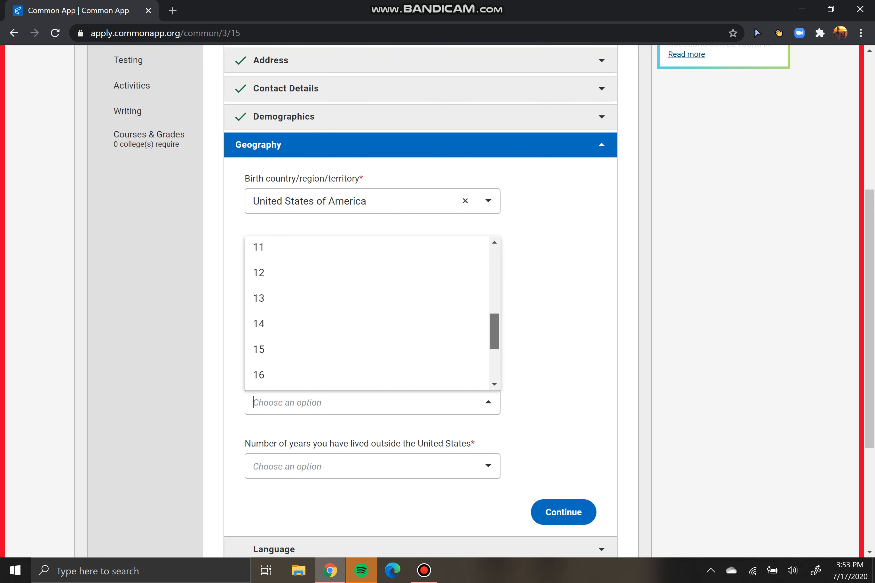
scroll(367, 313, "down", 1)
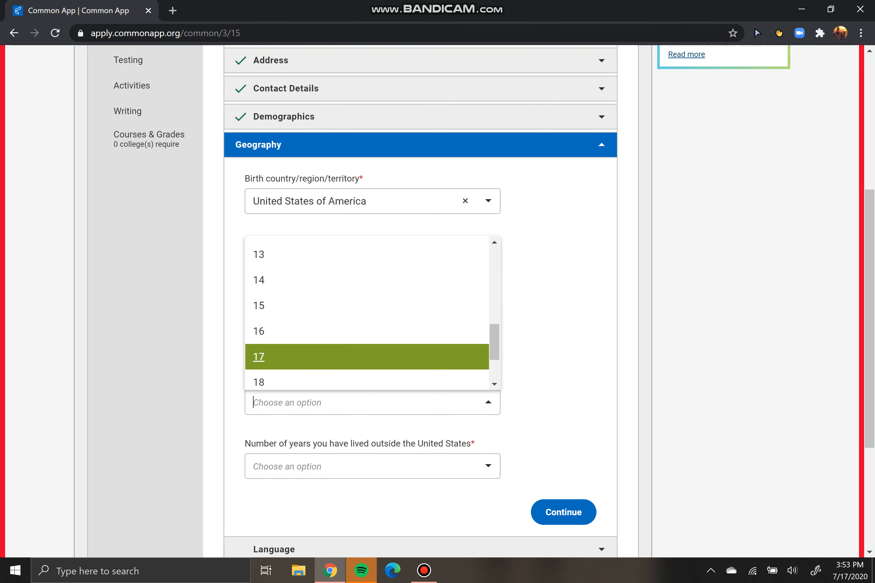
key("Return")
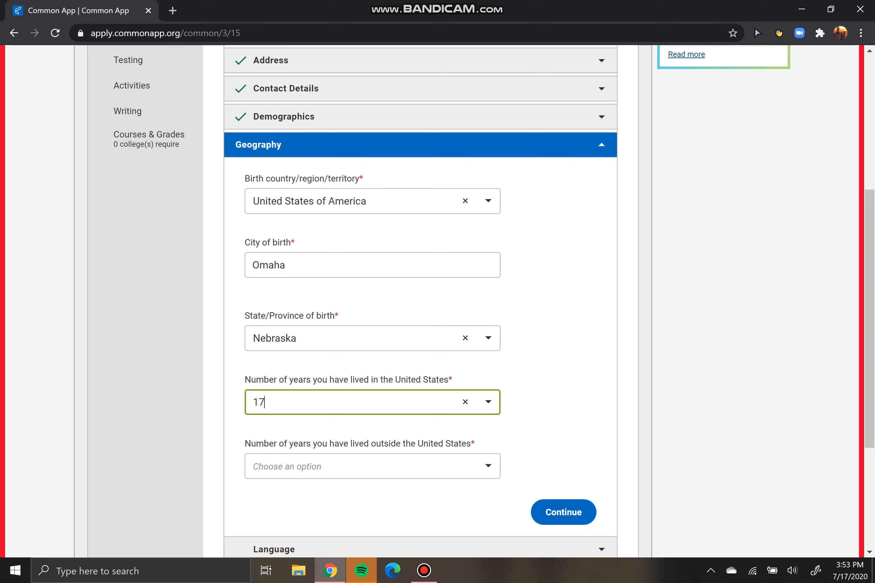
scroll(420, 301, "down", 2)
key("Tab")
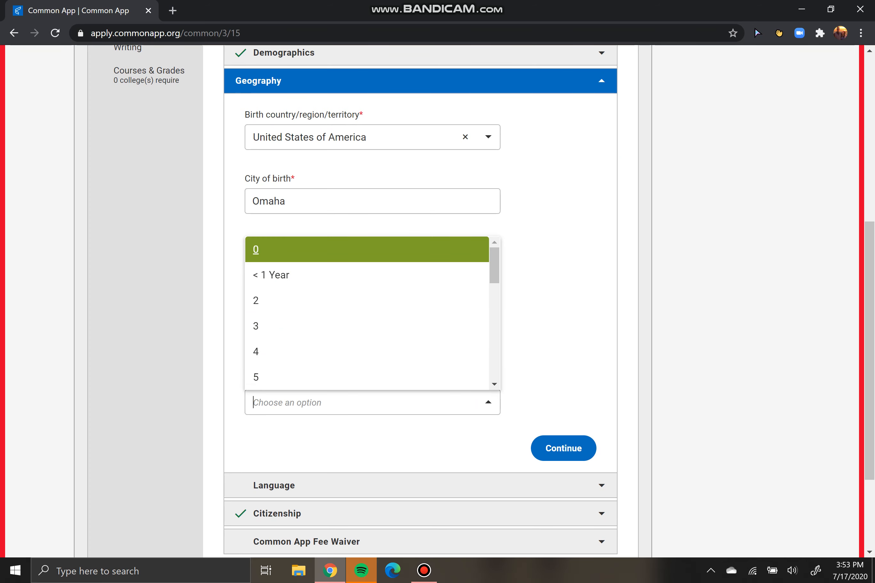
key("Return")
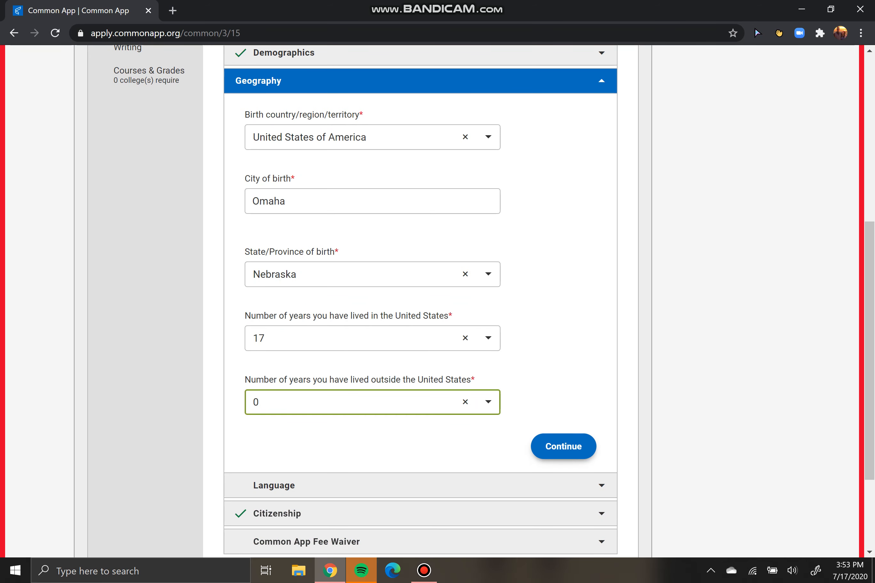
key("Tab")
key("Return")
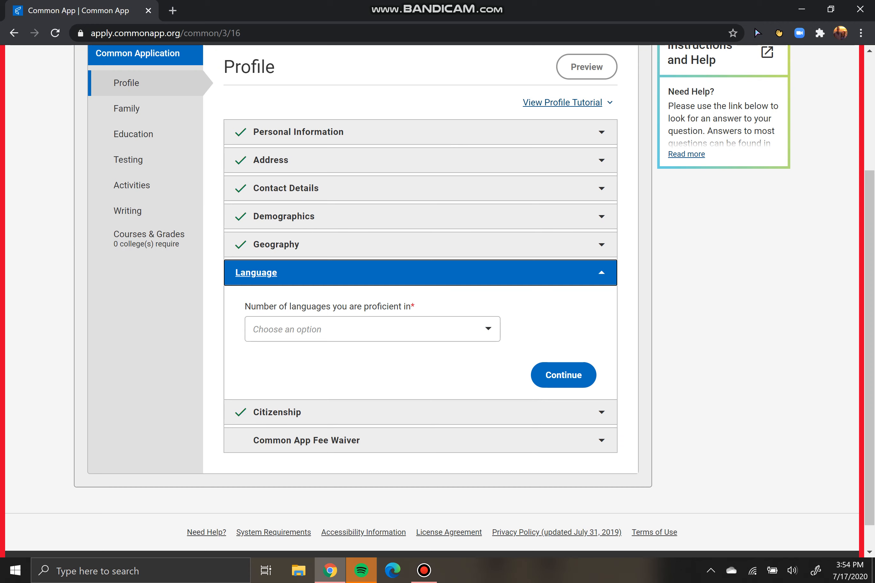
Set the number of languages to 1 and choose English
left_click(373, 329)
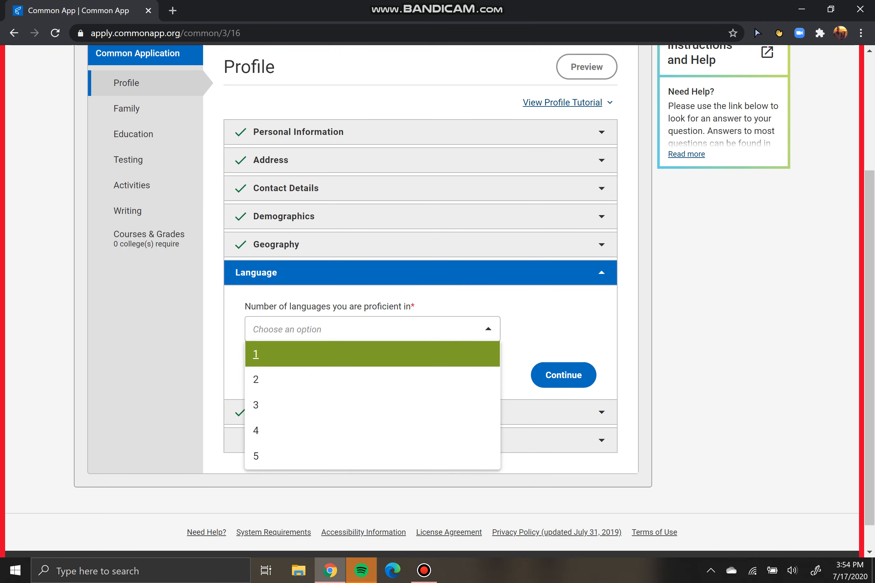
key("Down")
key("Down")
key("Down")
key("Up")
key("Up")
key("Up")
key("Down")
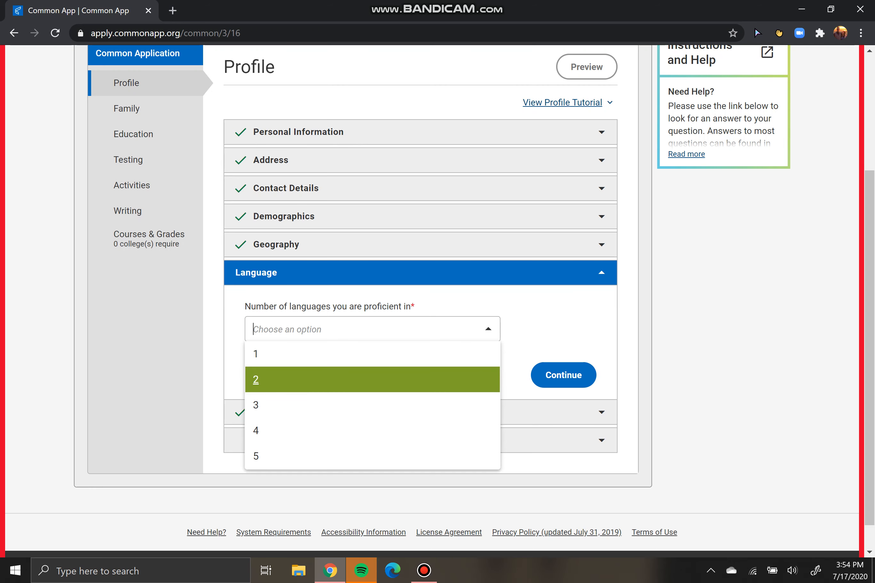
key("Up")
key("Return")
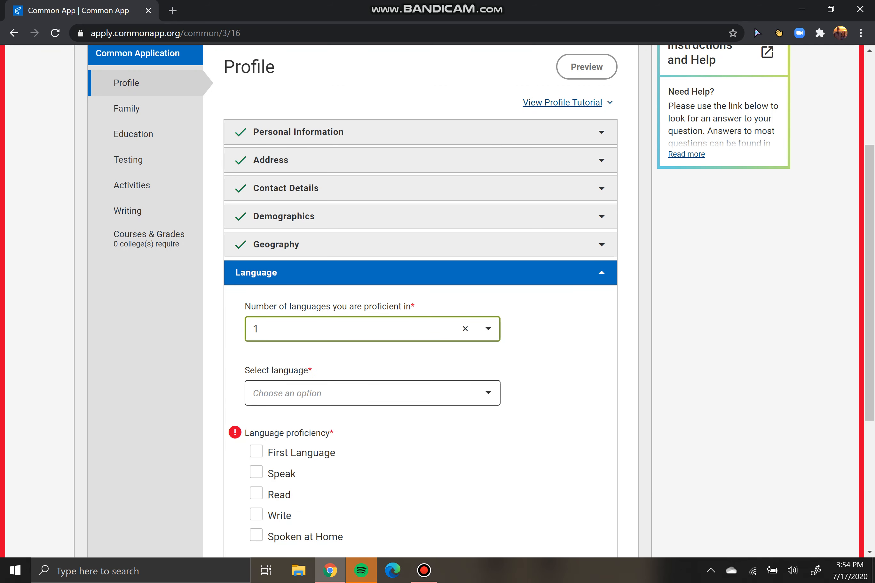
left_click(372, 393)
left_click(316, 240)
scroll(317, 264, "down", 5)
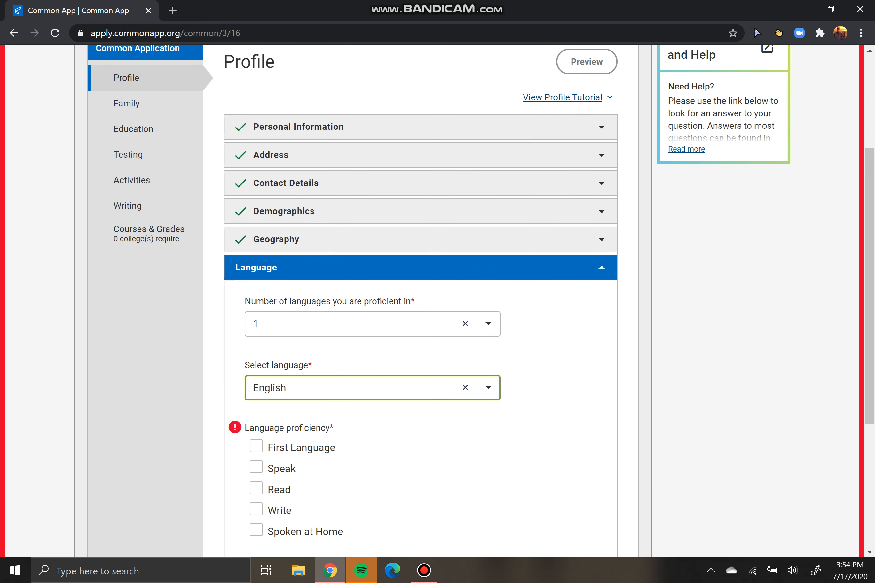
left_click_drag(315, 200, 343, 303)
Tick first language, speak, read, write and spoken at home for English, then continue
left_click(256, 302)
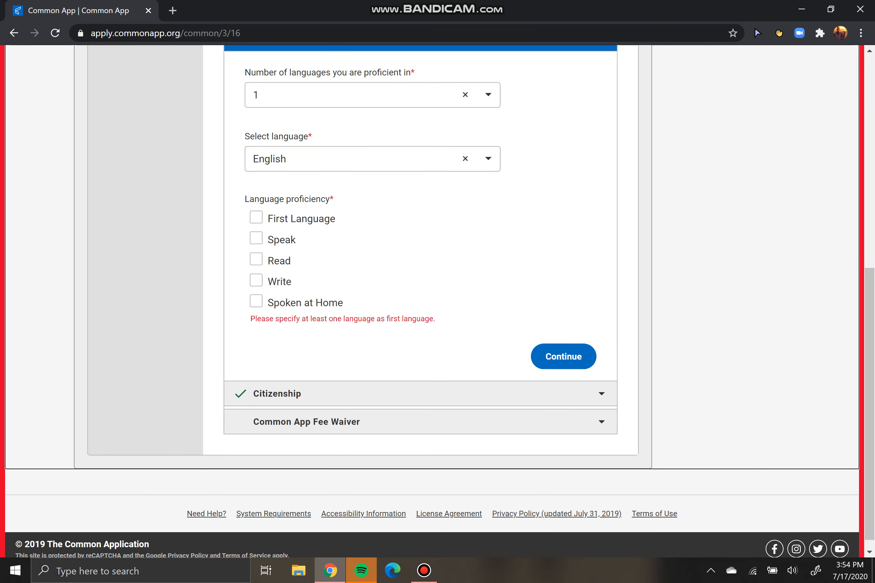
left_click(301, 302)
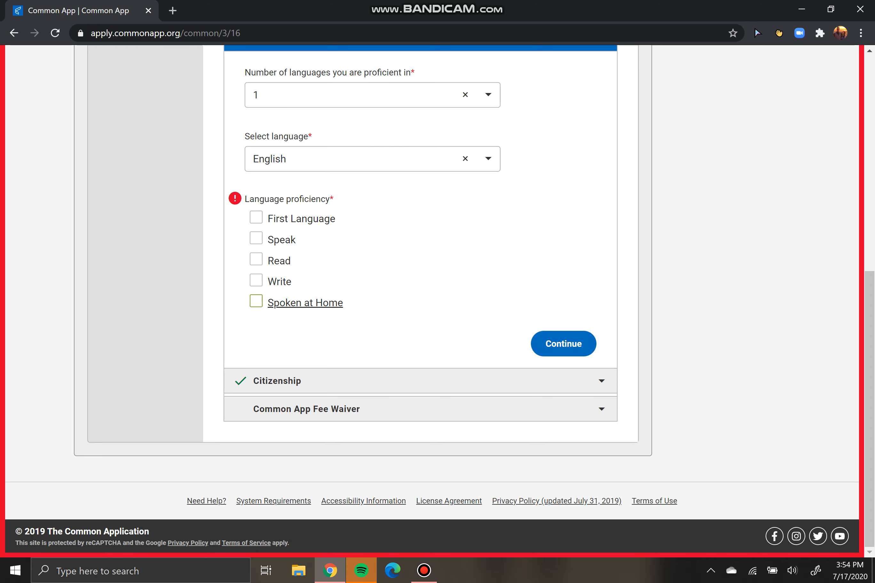
left_click(256, 217)
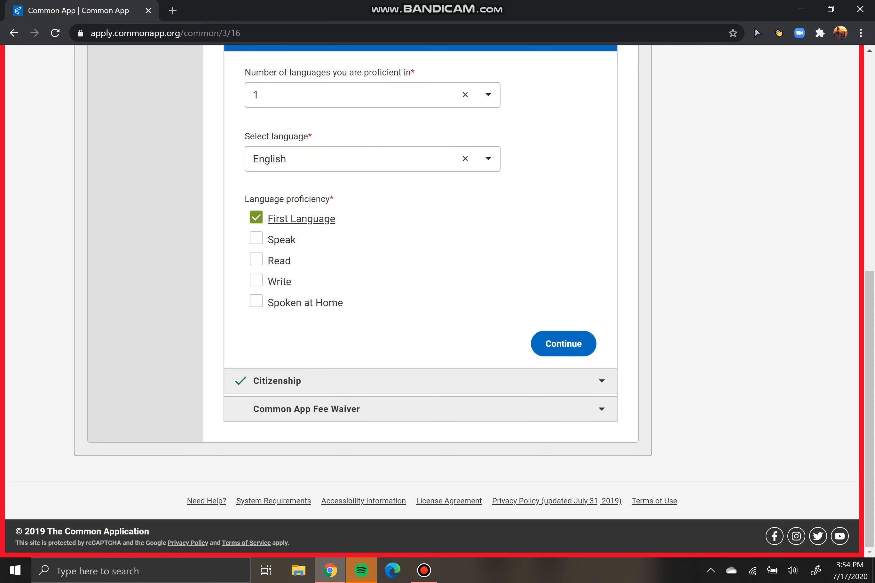
left_click(256, 238)
left_click(257, 260)
left_click(256, 281)
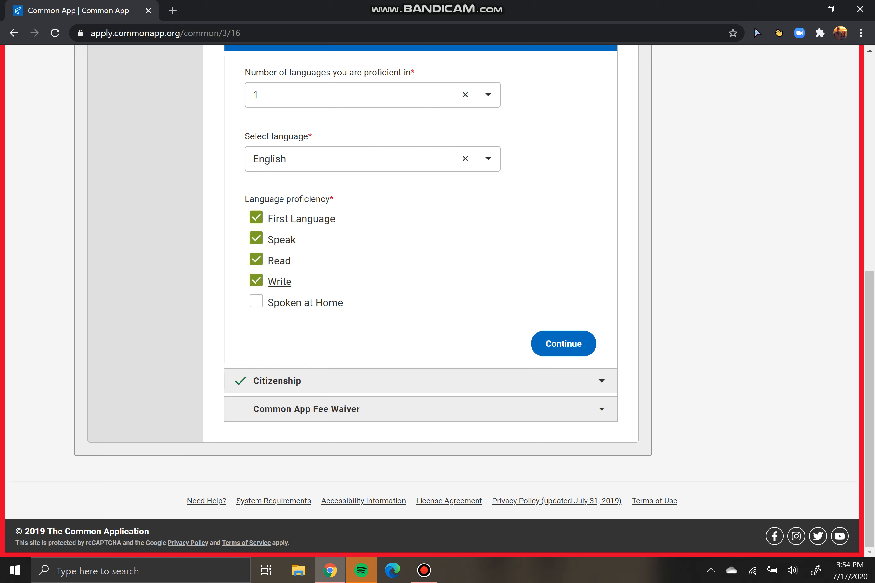
left_click(257, 301)
left_click(279, 261)
left_click(280, 282)
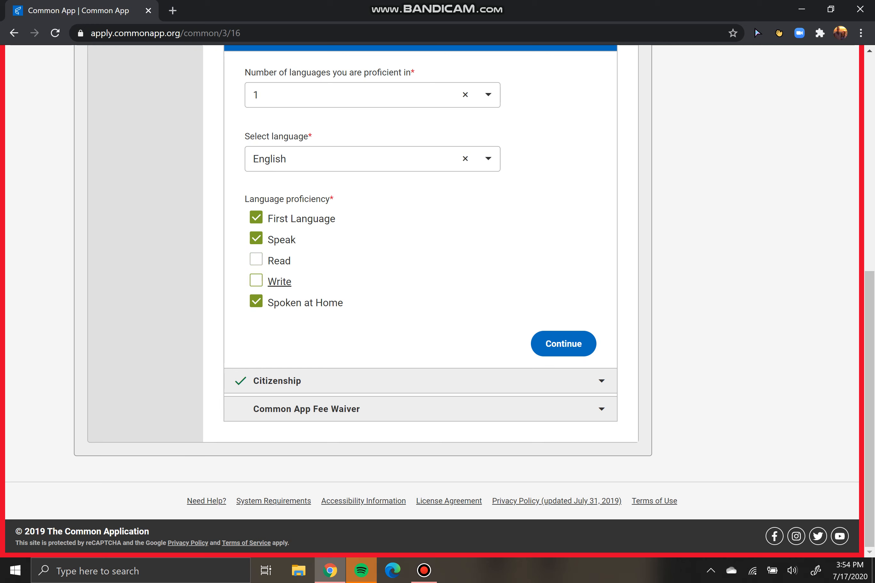
left_click(279, 261)
left_click(280, 281)
left_click(563, 343)
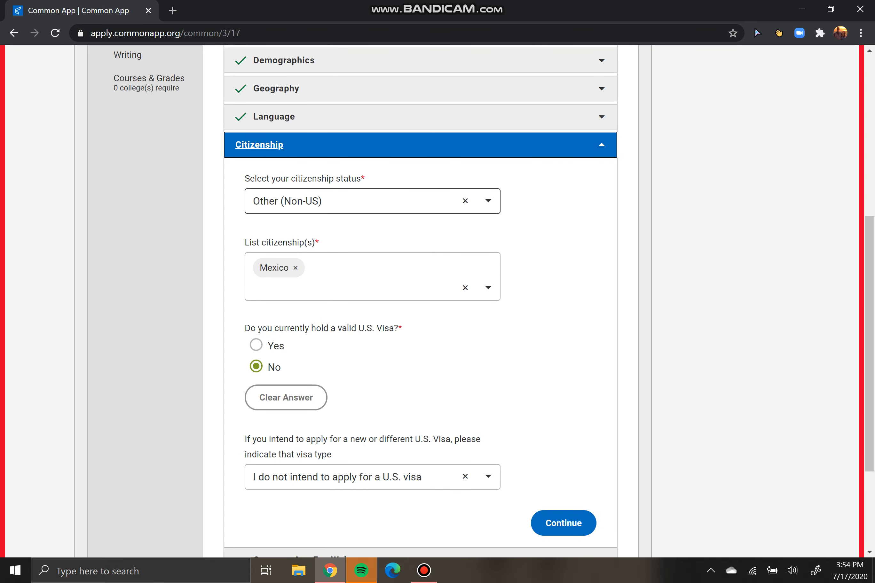
Review the citizenship list, then pick U.S. Citizen or U.S. National as the status
scroll(420, 301, "down", 3)
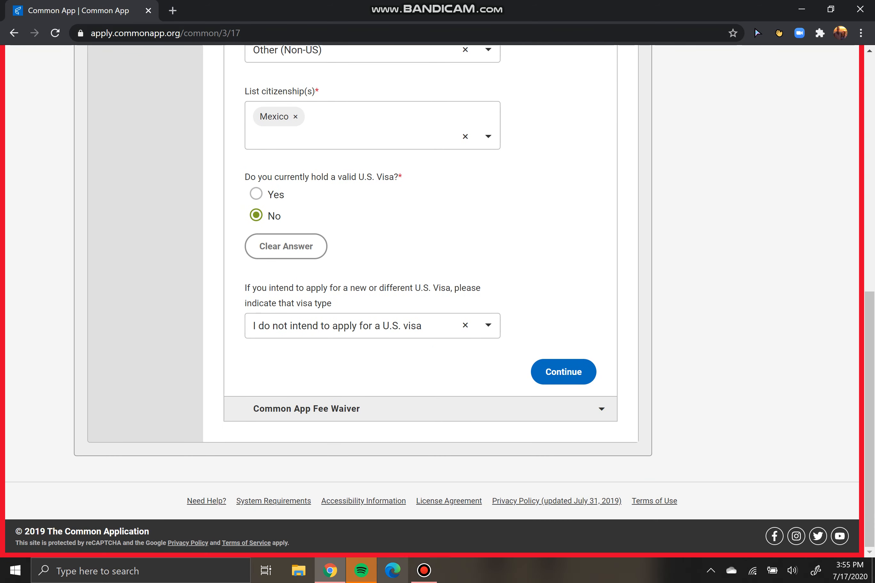
scroll(421, 301, "up", 4)
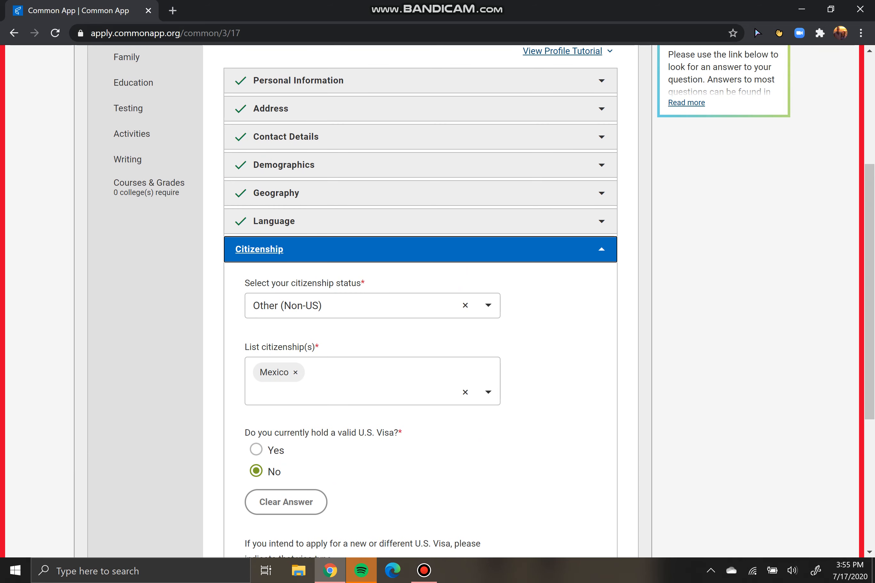
scroll(421, 301, "down", 3)
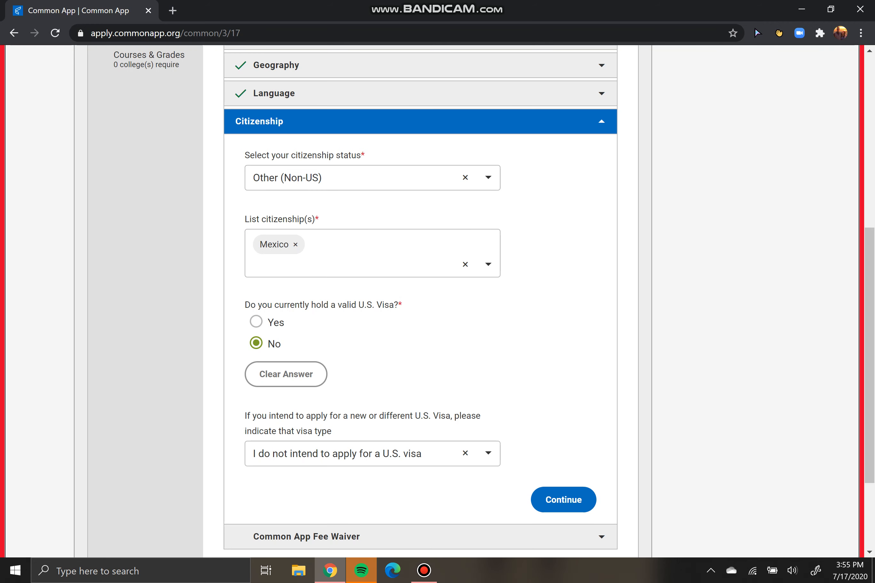
left_click(362, 260)
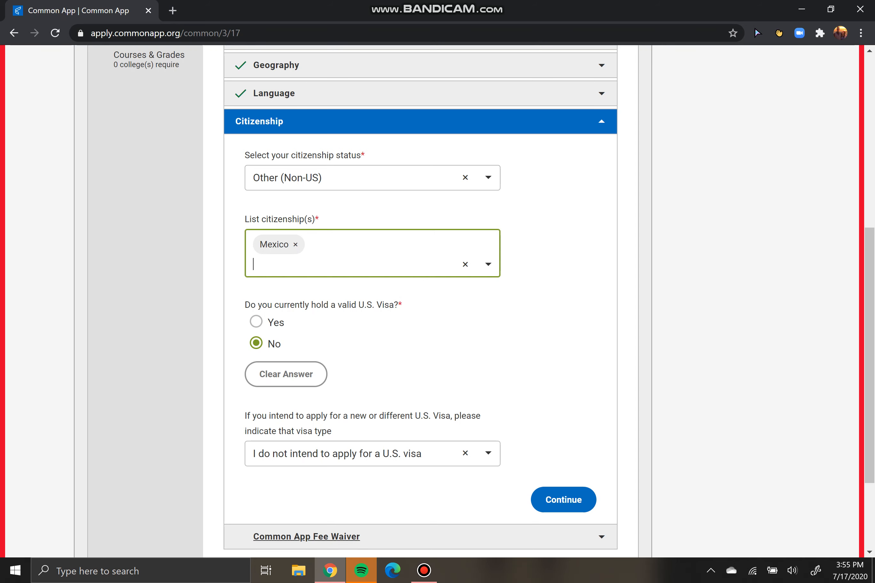
left_click(424, 570)
key("F12")
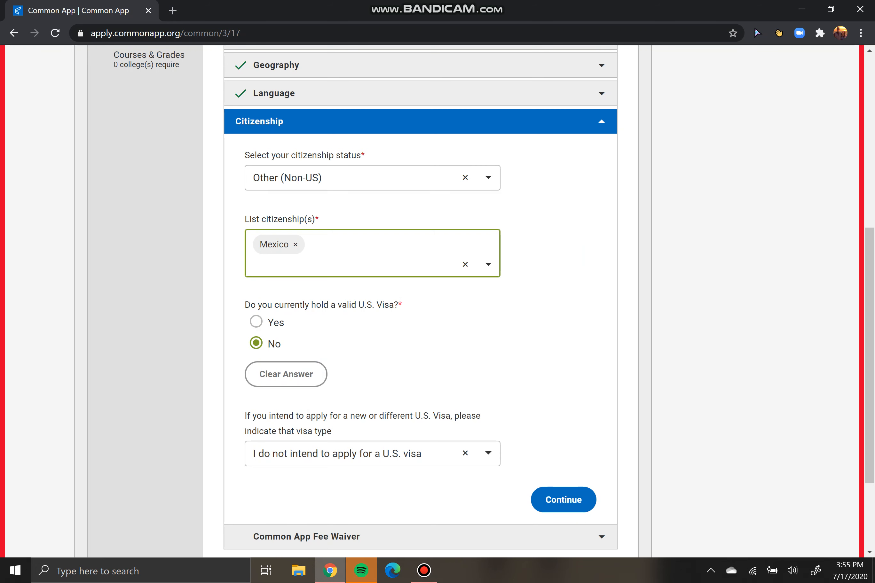
left_click(373, 178)
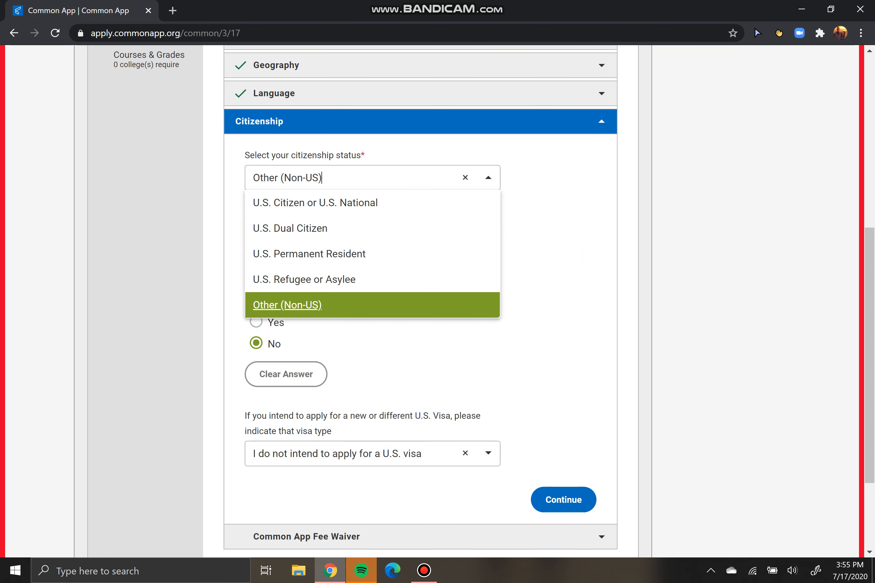
key("Down")
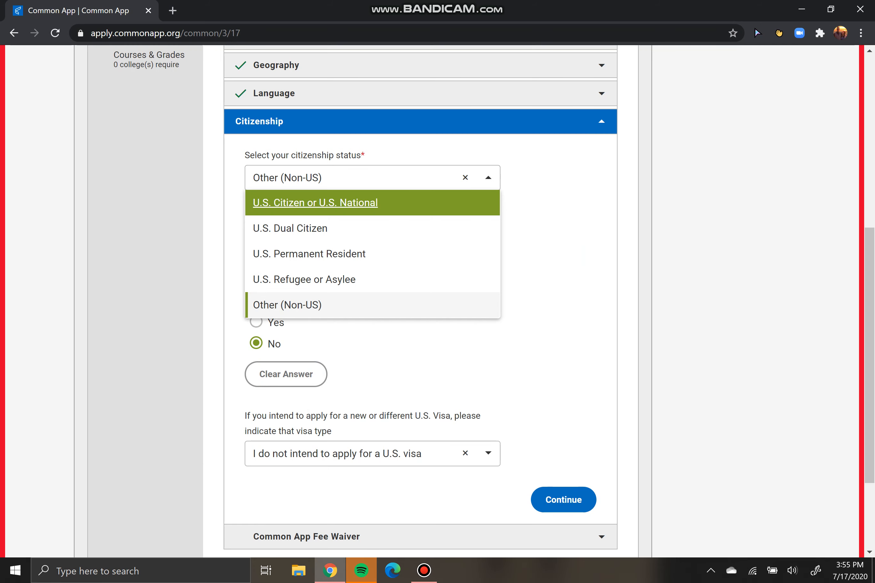
key("Return")
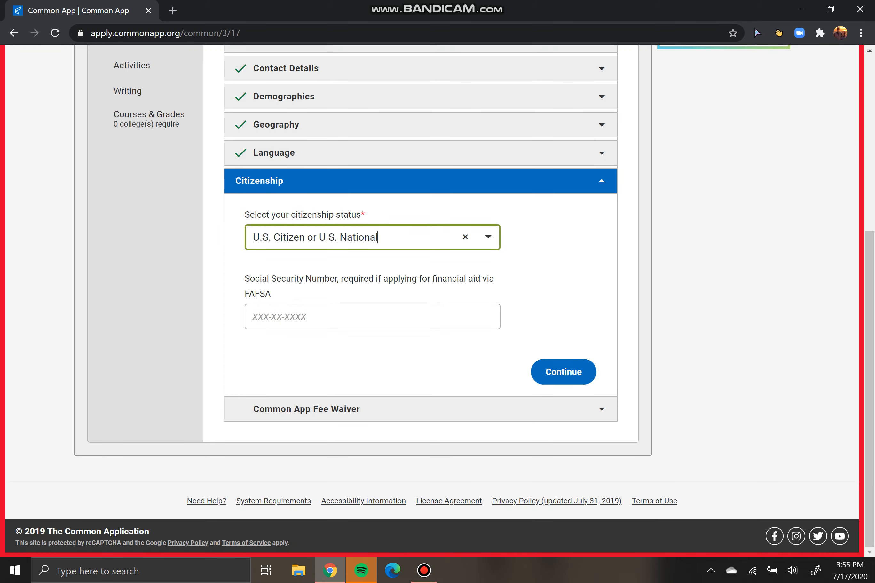
Select U.S. Permanent Resident as the status to reveal the green card and ARN fields
left_click(373, 317)
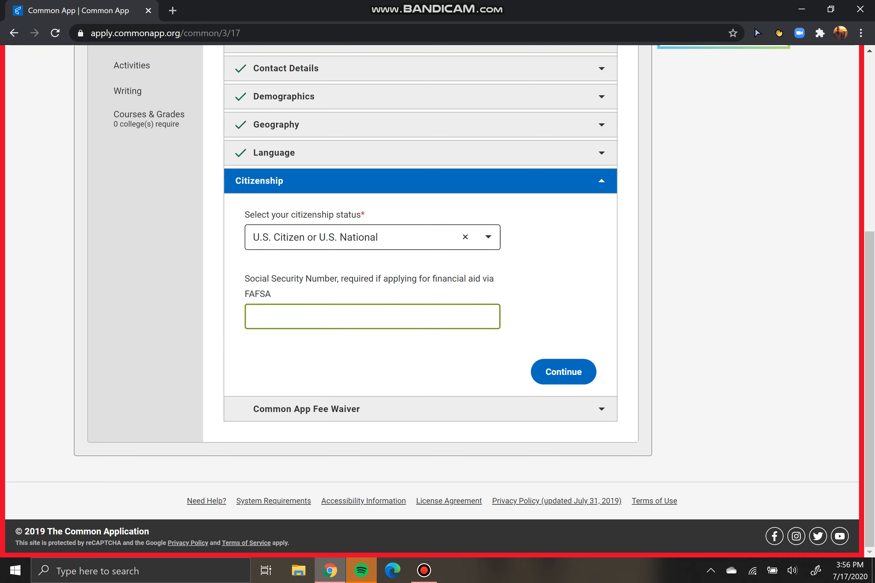
left_click(319, 237)
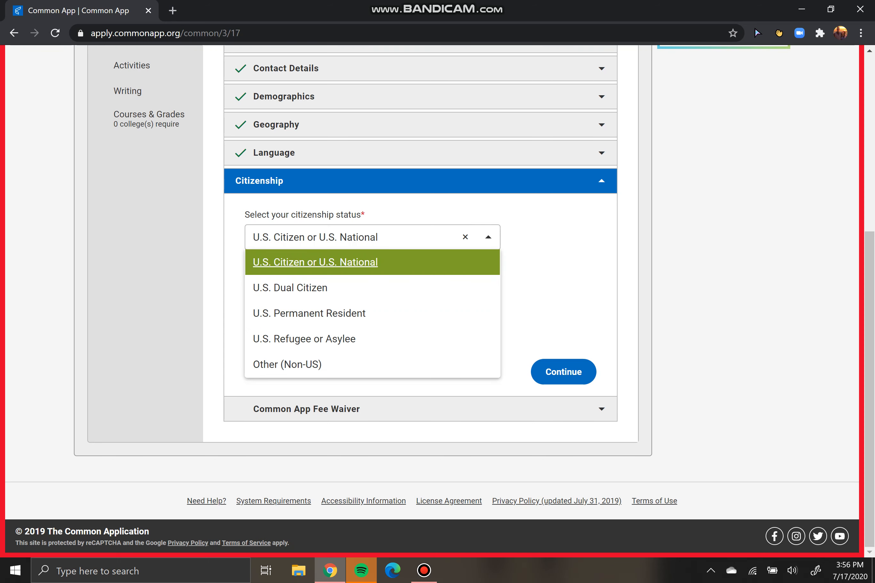
key("Down")
key("Down")
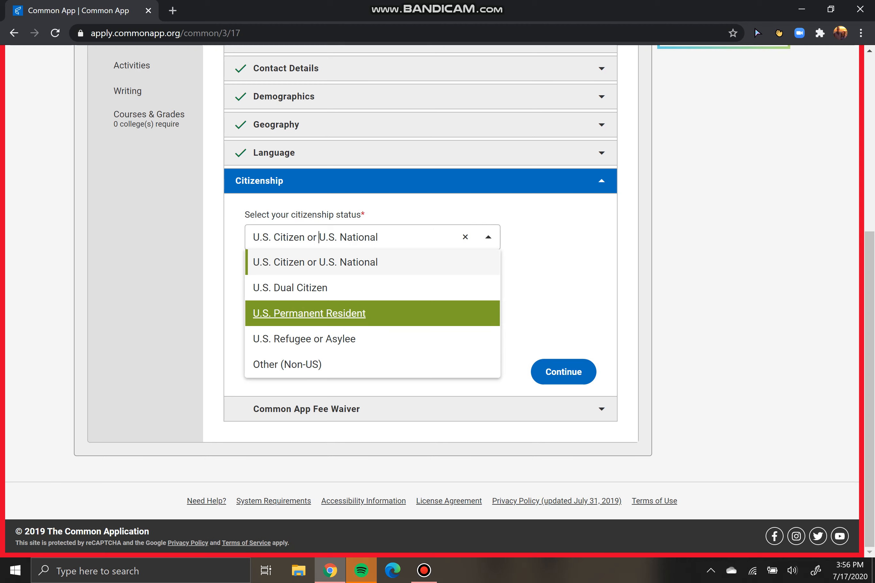
key("Return")
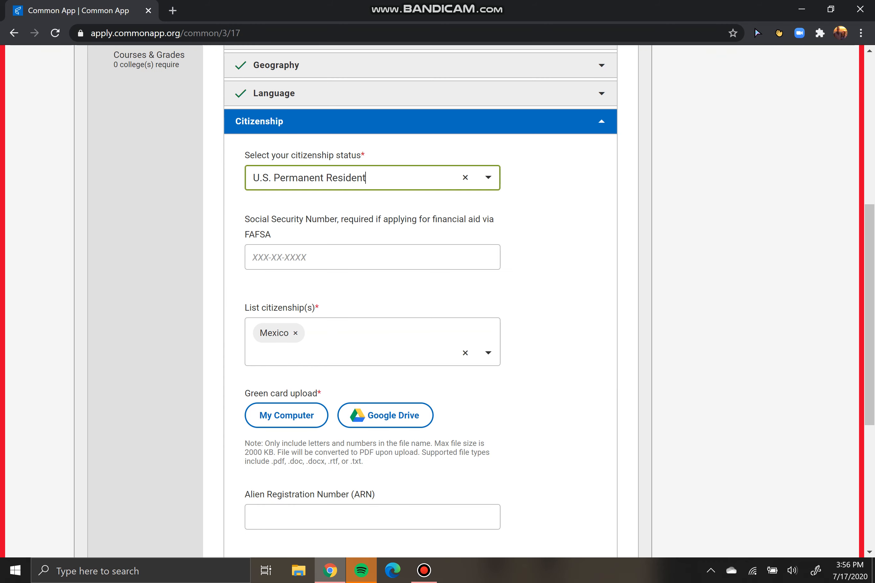
key("Tab")
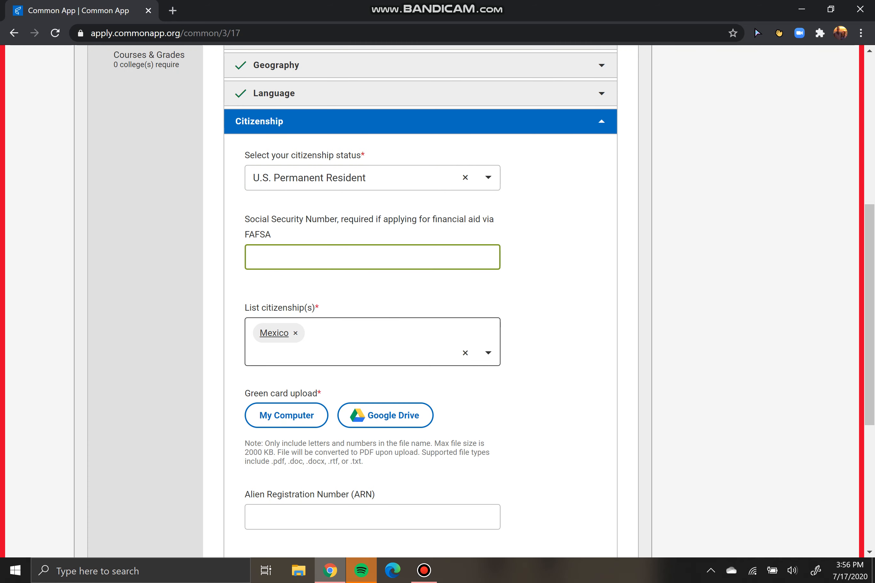
scroll(278, 292, "down", 1)
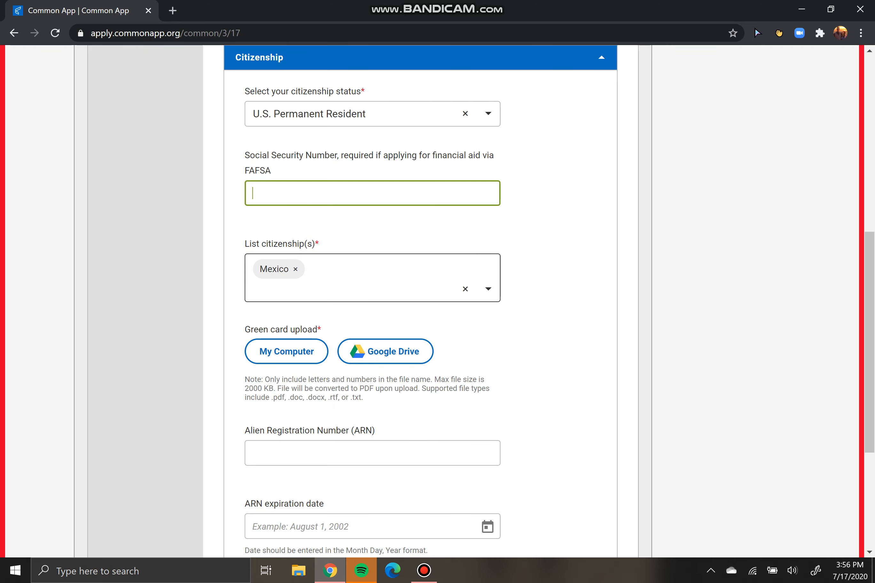
scroll(421, 301, "down", 2)
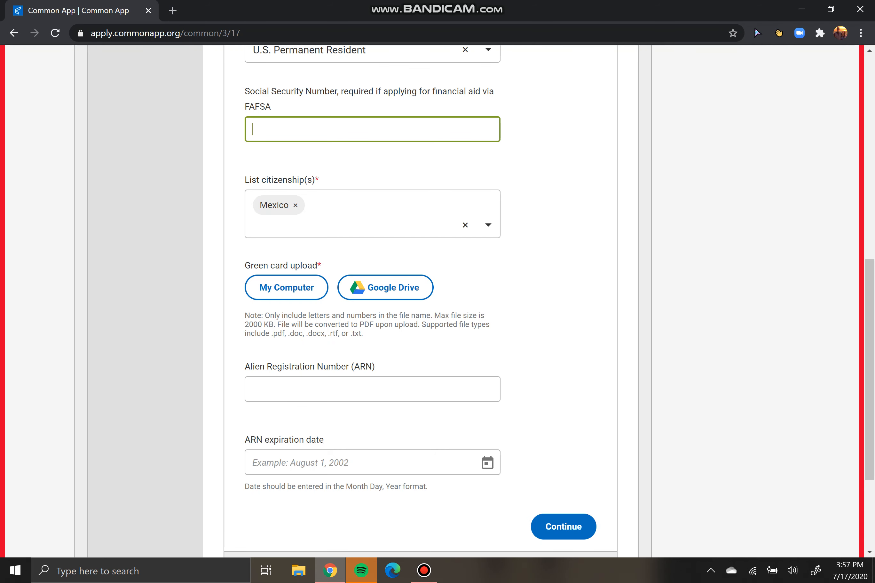
Set the citizenship status back to Other (Non-US)
scroll(352, 306, "up", 4)
left_click(352, 306)
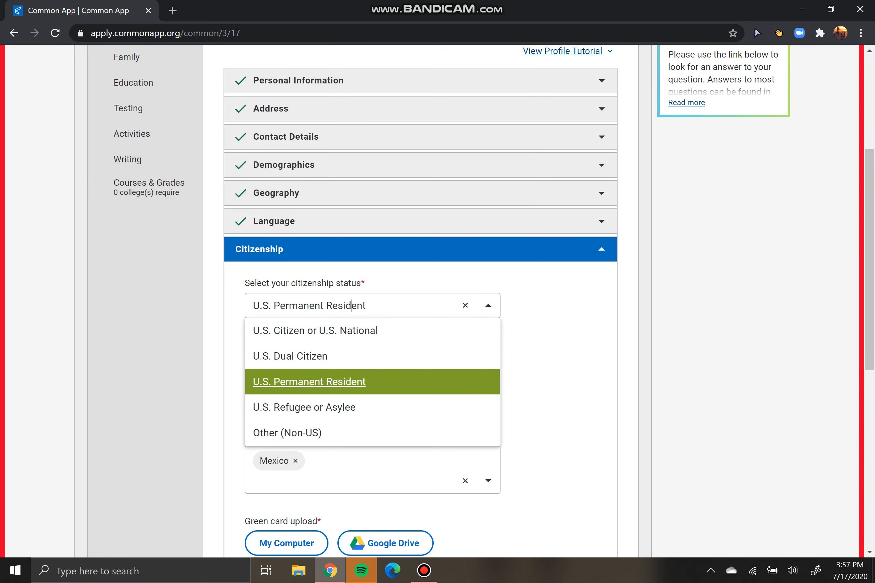
key("Up")
key("Up")
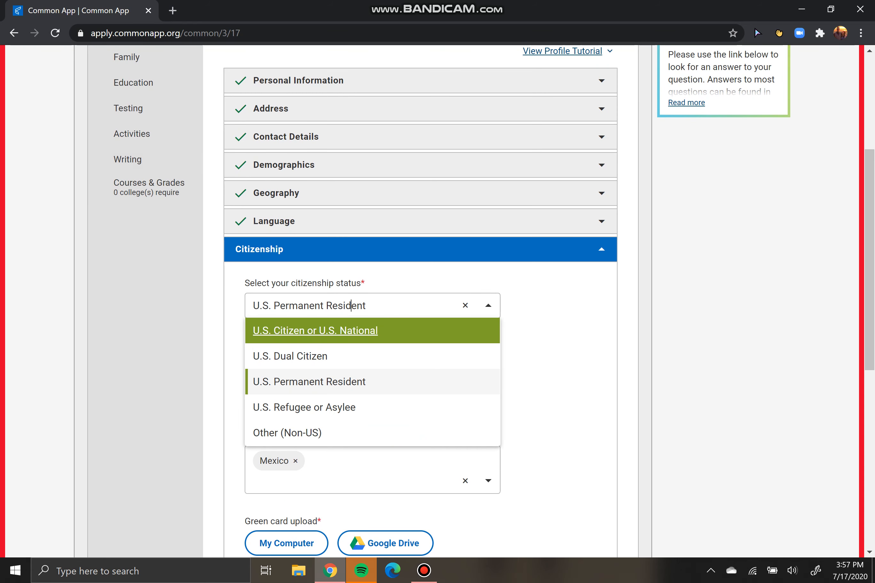
key("Down")
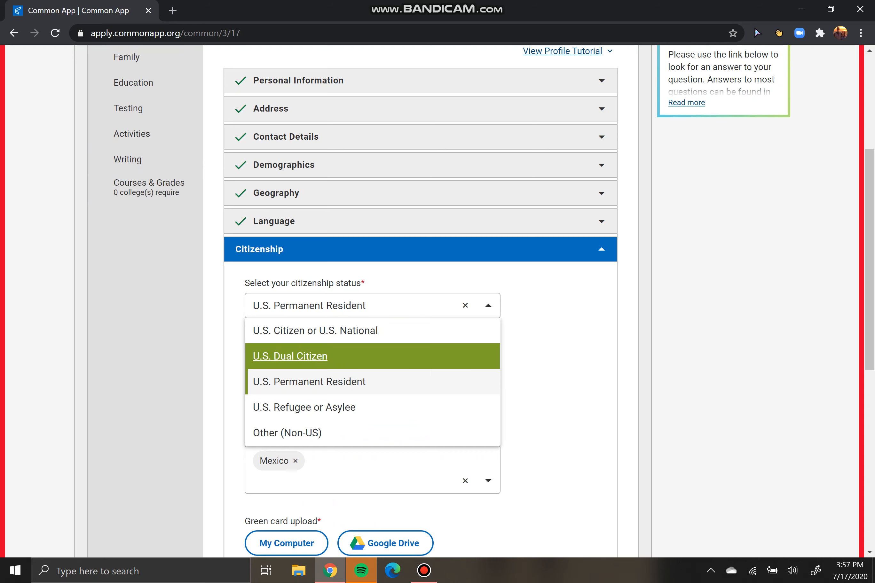
key("Up")
key("Down")
key("Up")
key("Up")
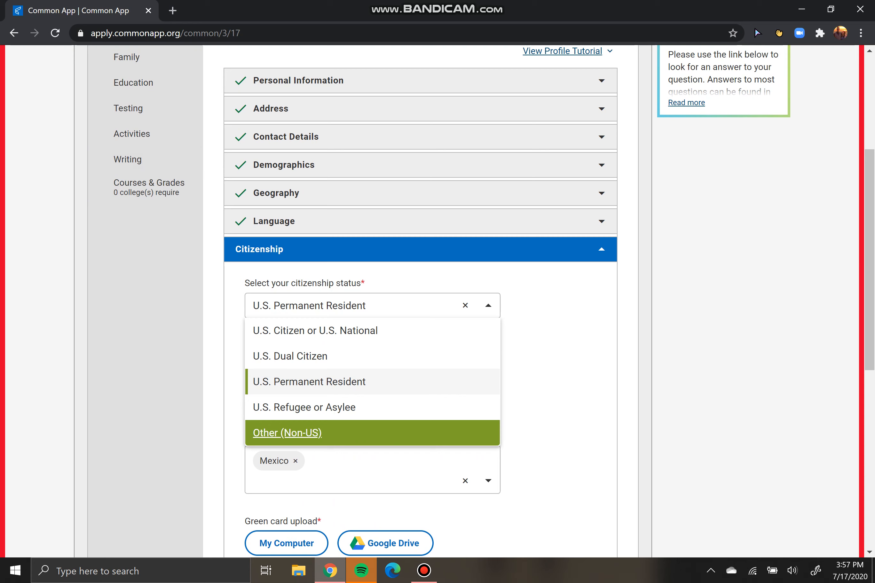
key("Up")
key("Down")
key("Up")
key("Down")
key("Return")
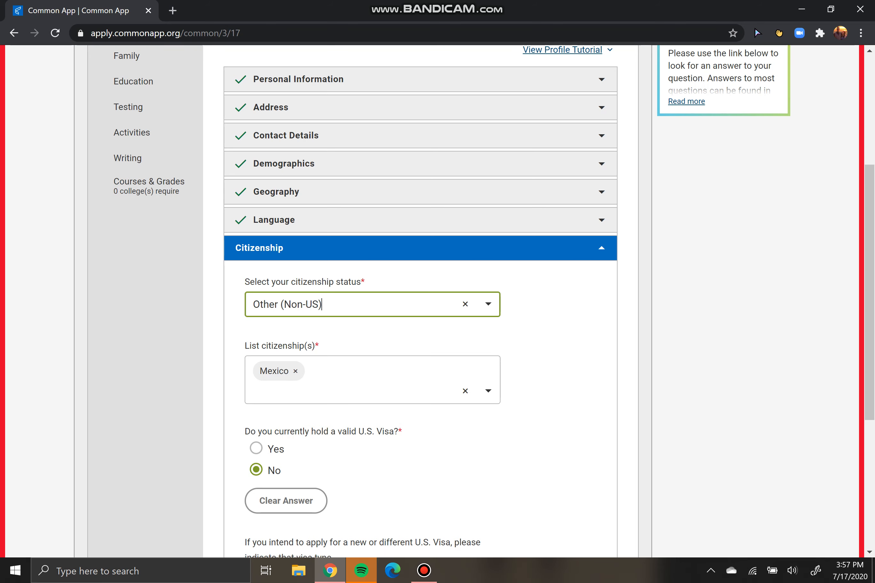
Answer No to holding a valid U.S. visa and keep 'I do not intend to apply'
scroll(437, 301, "down", 5)
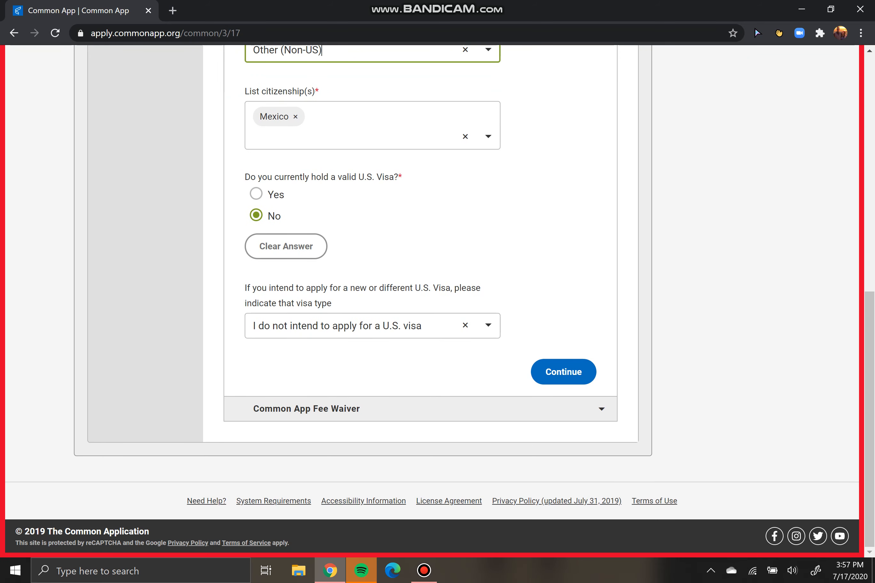
left_click(257, 194)
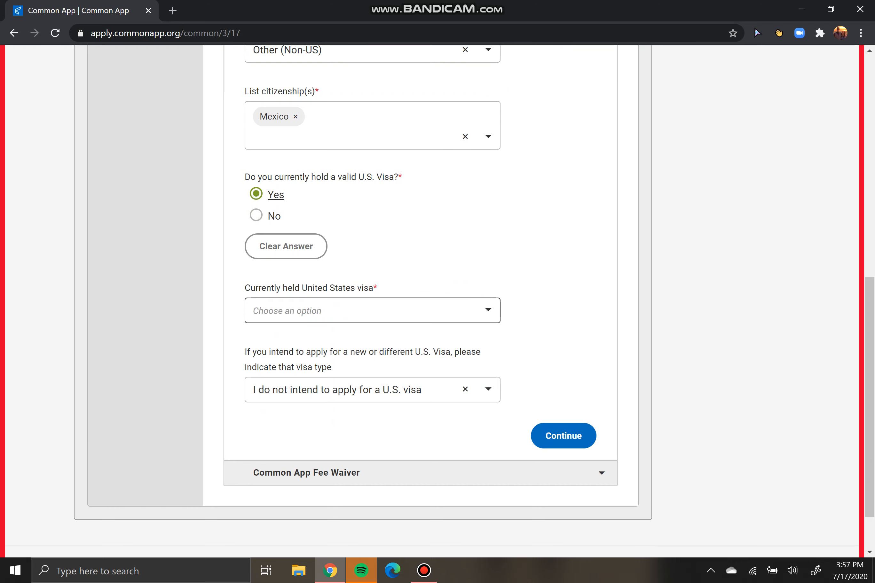
left_click(372, 310)
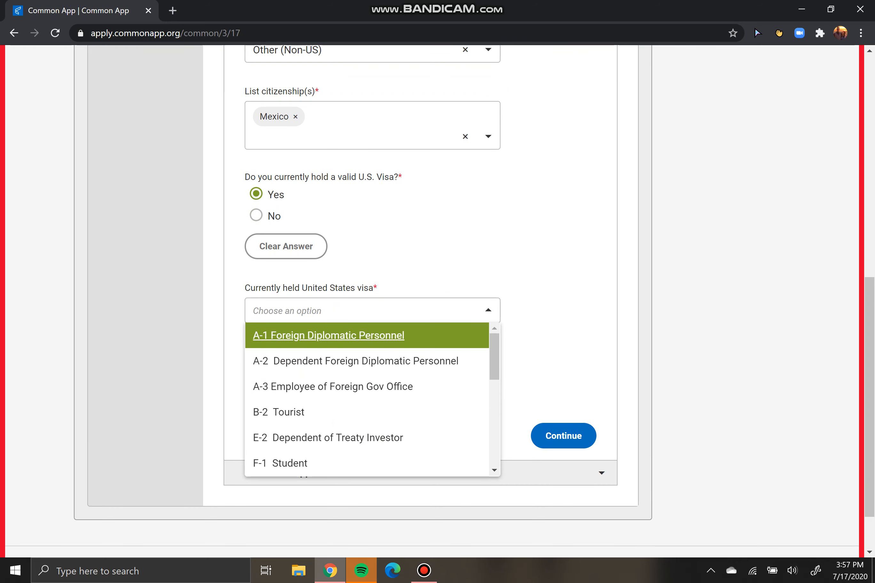
left_click(256, 215)
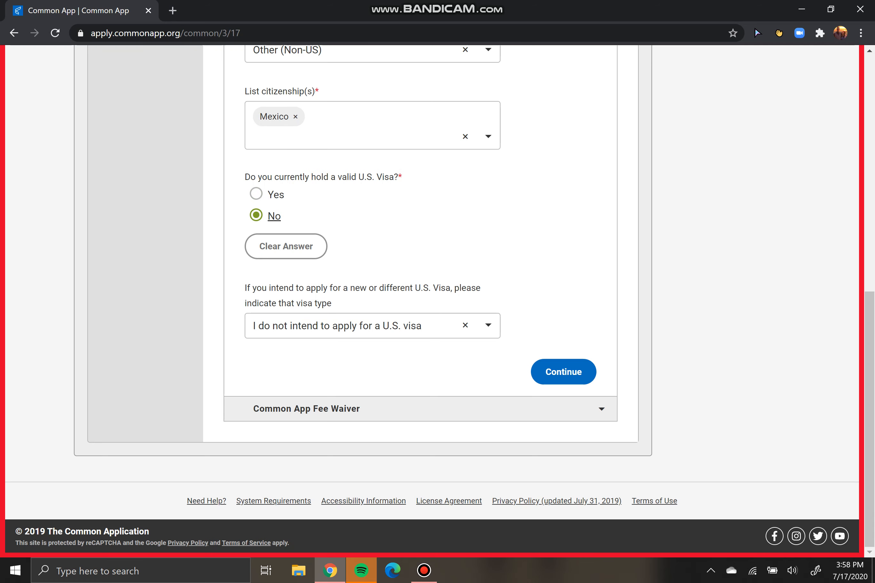
left_click(298, 326)
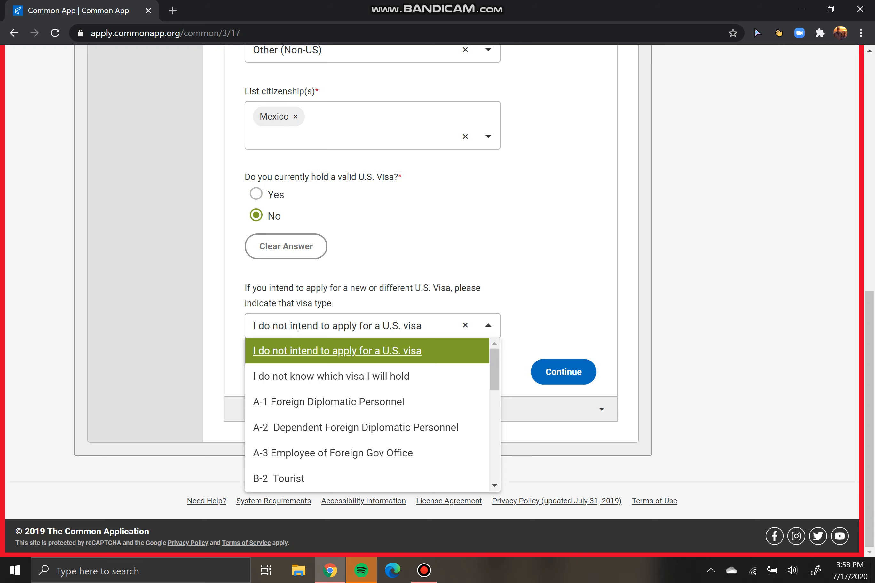
left_click(331, 351)
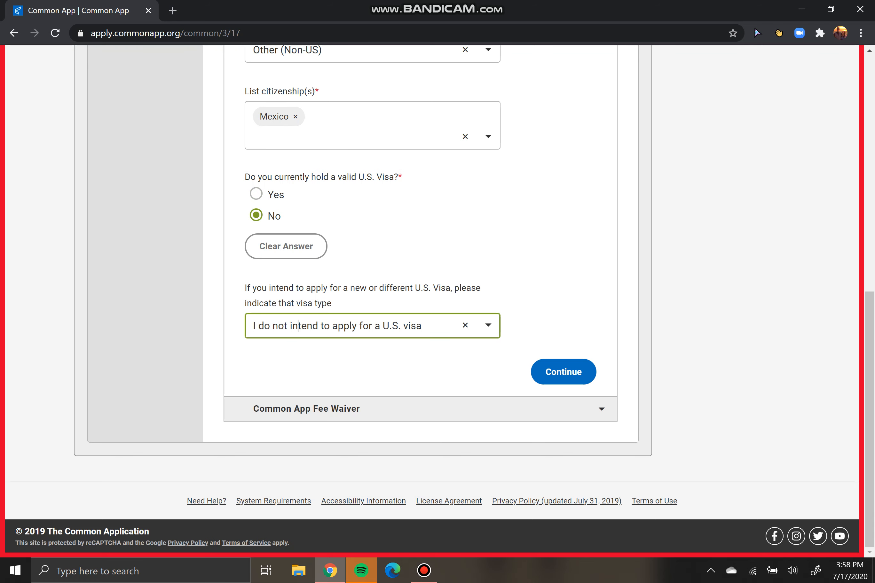
left_click(338, 326)
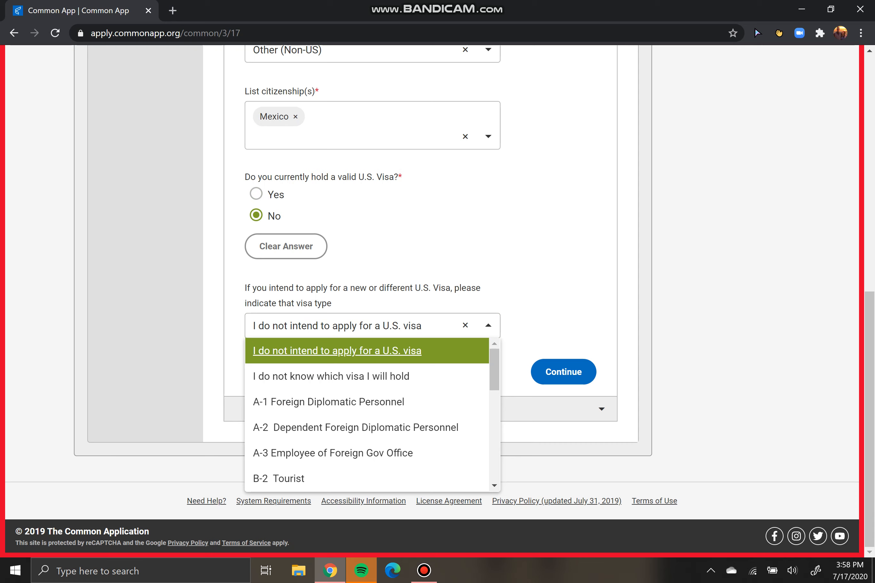
left_click(338, 326)
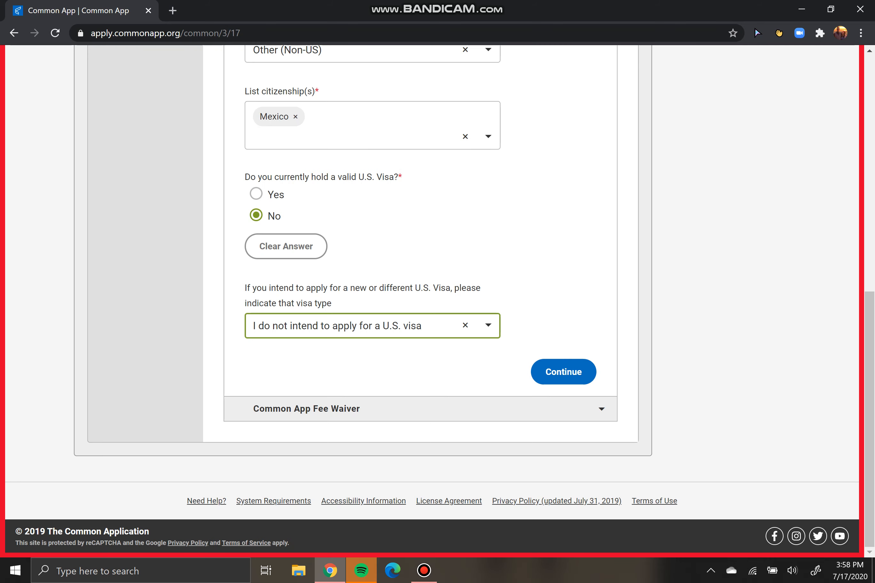
scroll(437, 301, "up", 3)
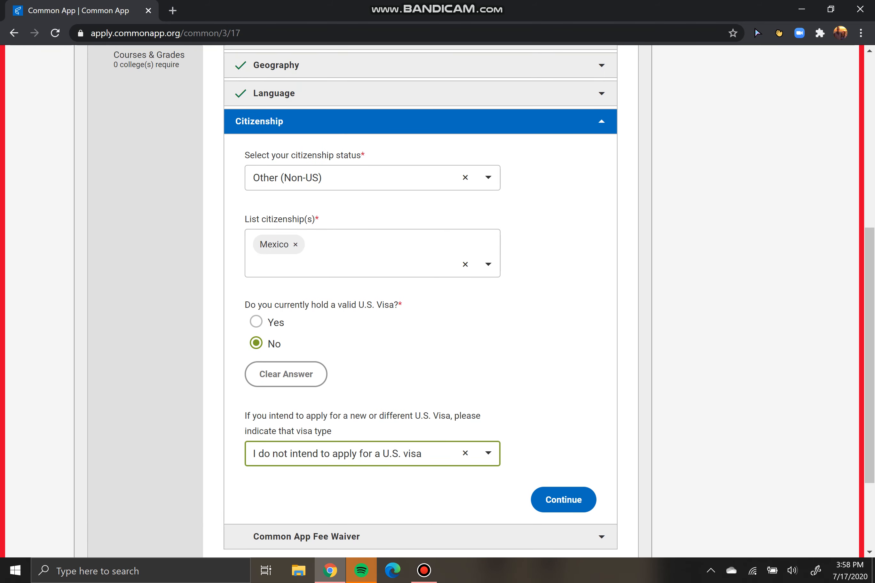
scroll(437, 301, "down", 2)
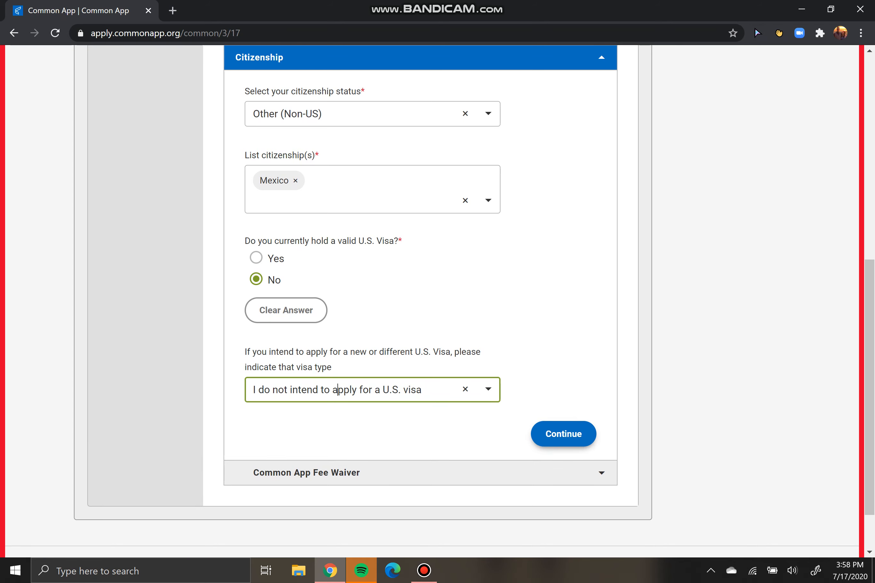
Save Citizenship and claim fee waiver eligibility through the Free or Reduced Price Lunch program
left_click(563, 435)
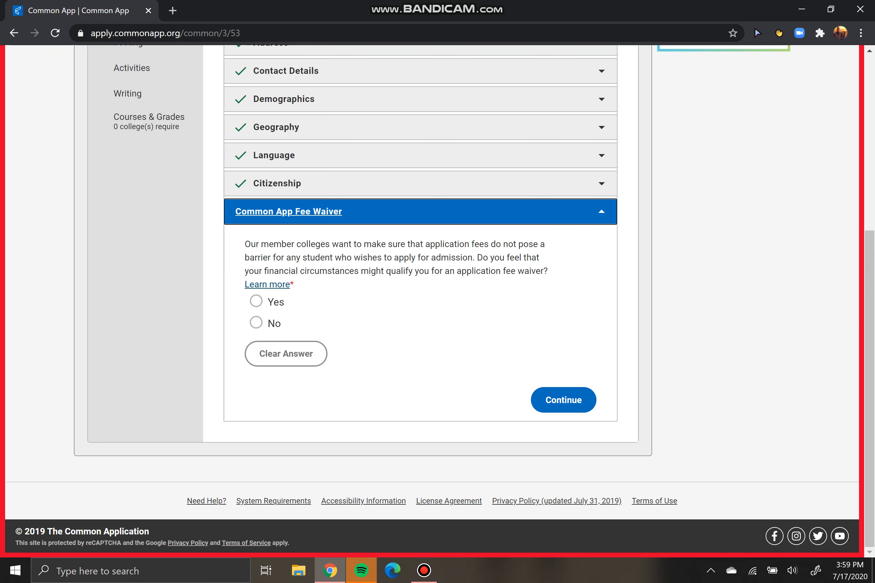
left_click(257, 301)
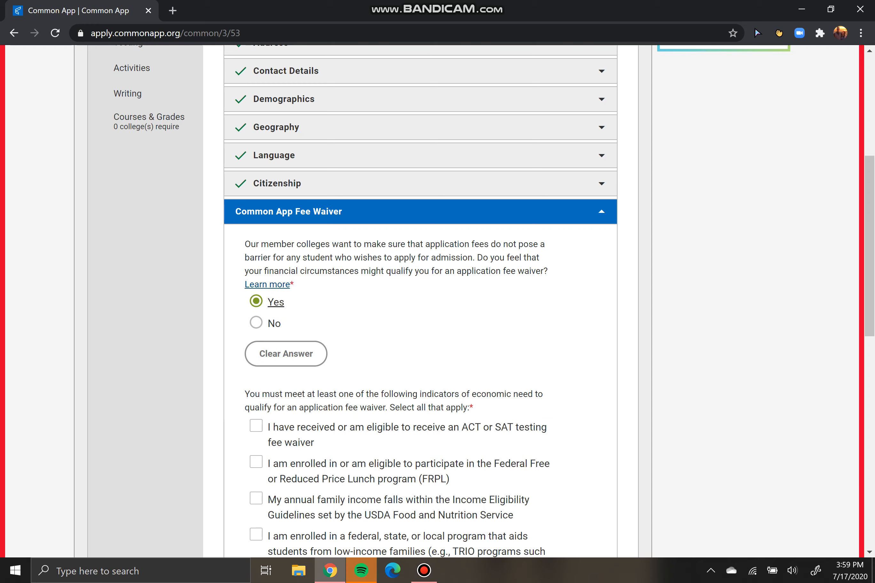
scroll(421, 301, "down", 1)
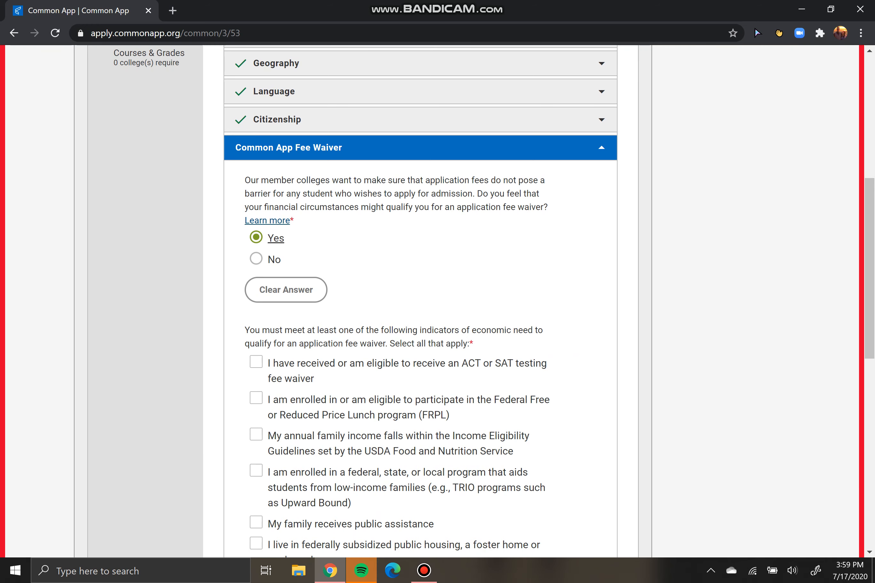
scroll(421, 301, "down", 2)
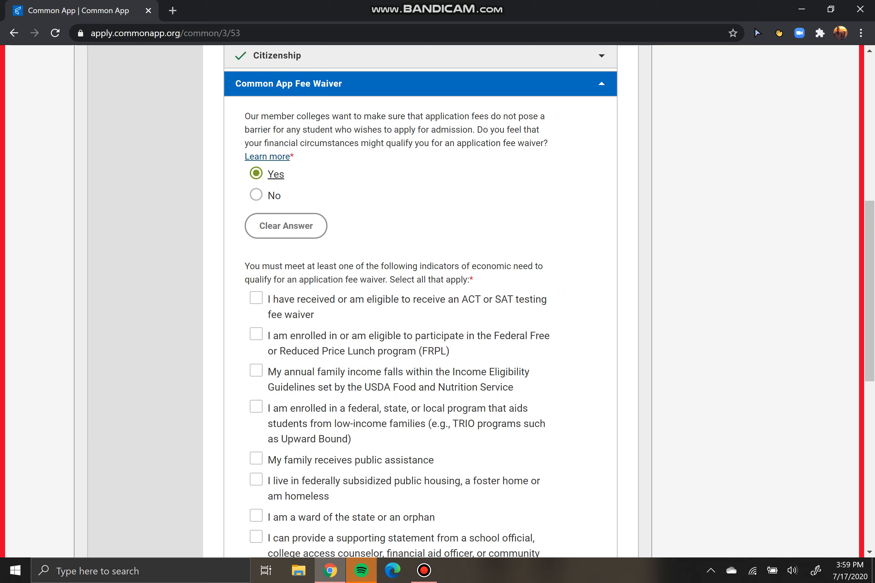
left_click(256, 335)
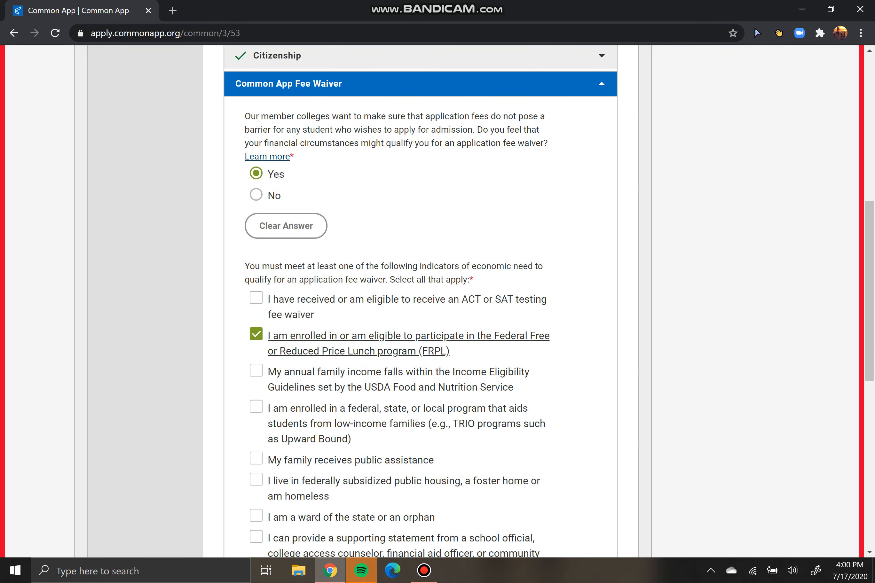
scroll(420, 301, "down", 1)
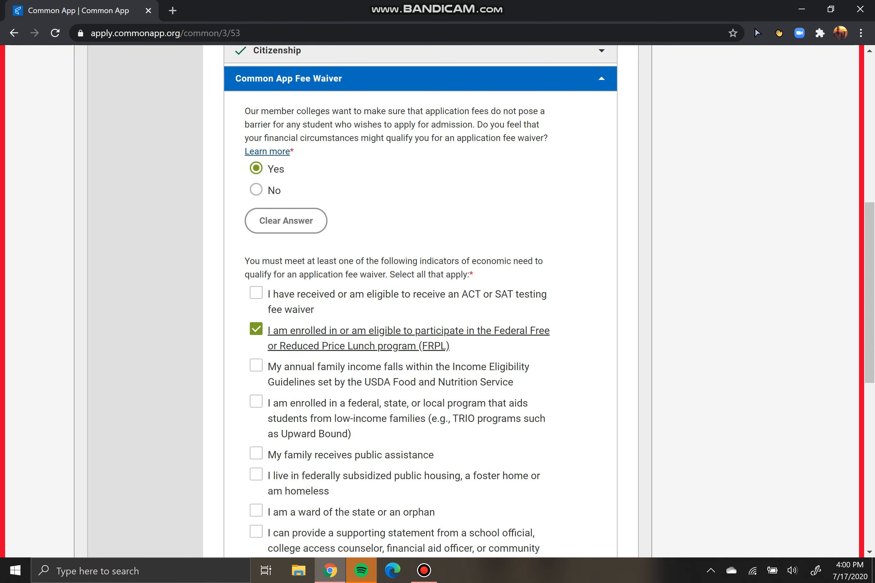
scroll(421, 301, "up", 1)
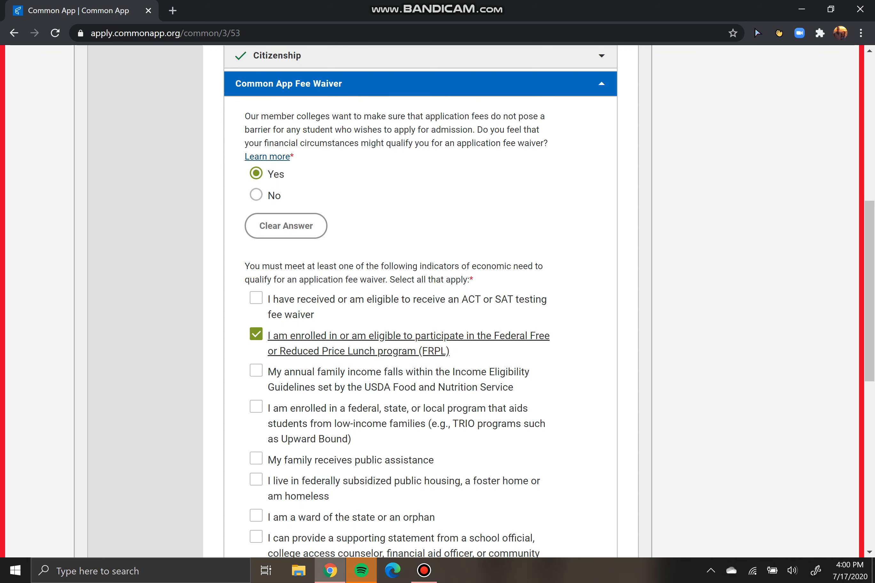
scroll(421, 301, "down", 2)
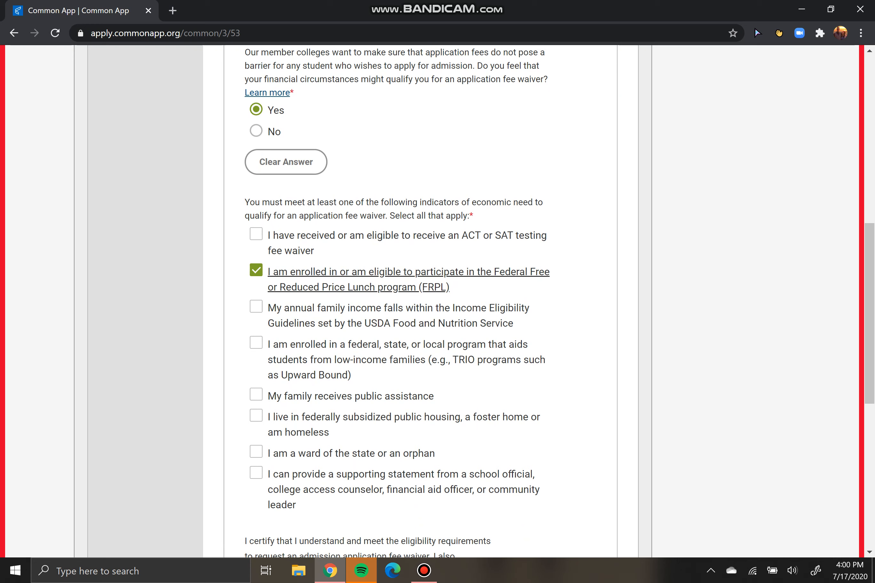
scroll(438, 301, "down", 5)
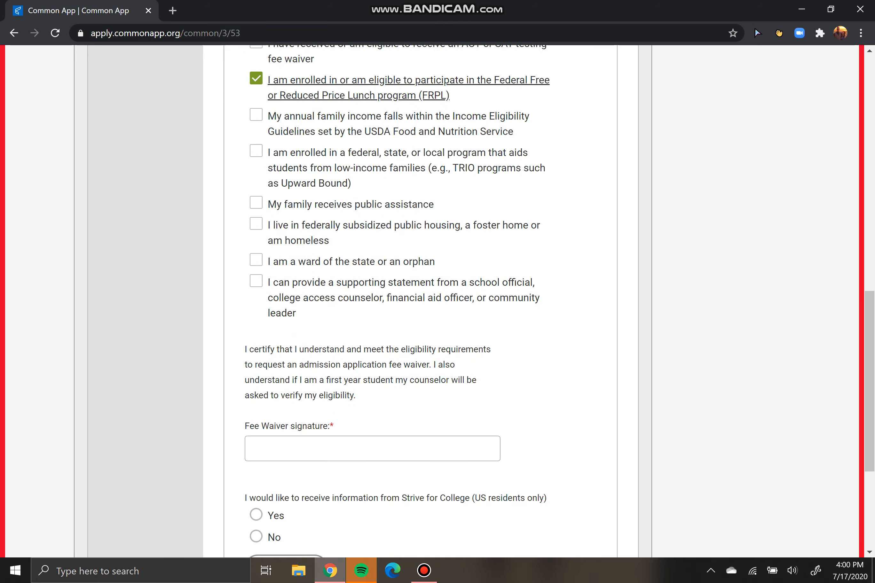
scroll(373, 321, "down", 2)
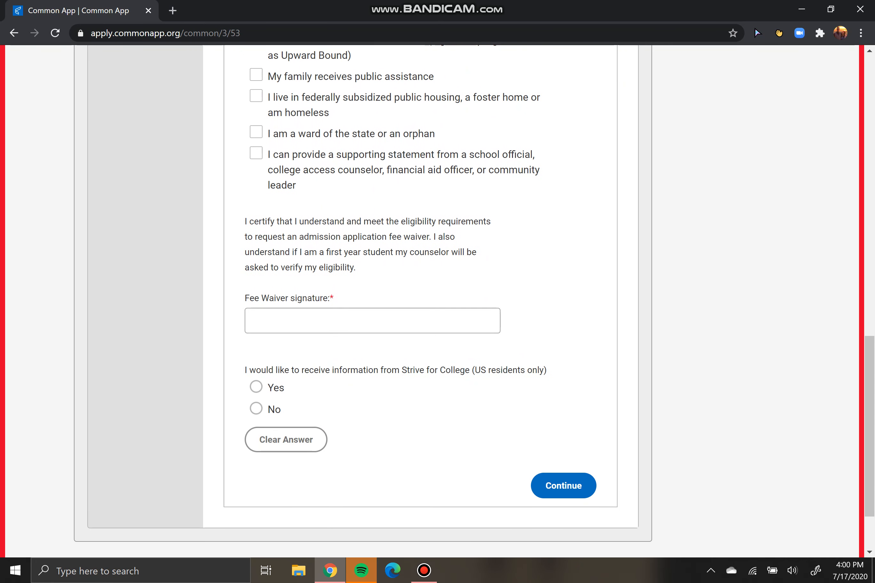
Sign the fee waiver with the applicant's full name, answer No for Strive for College, and continue
left_click(373, 321)
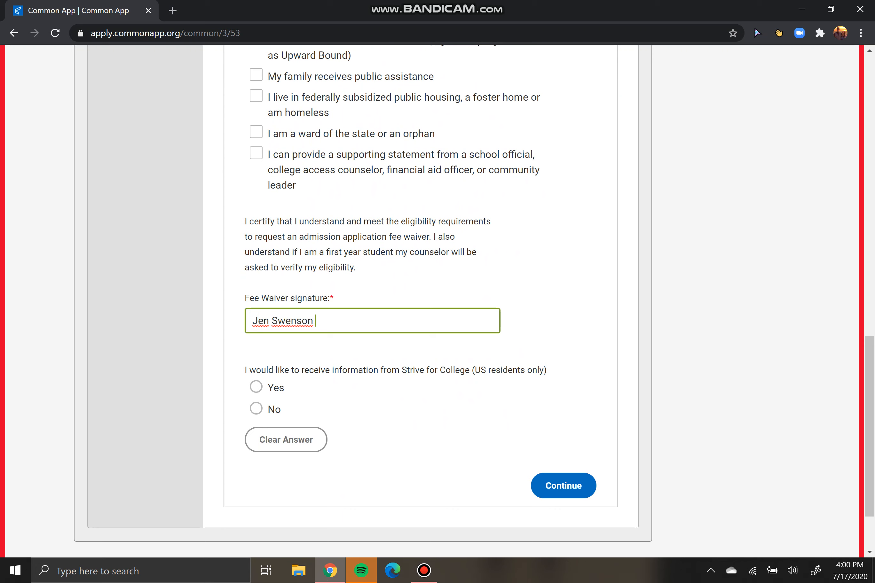
left_click_drag(319, 370, 503, 371)
left_click(257, 409)
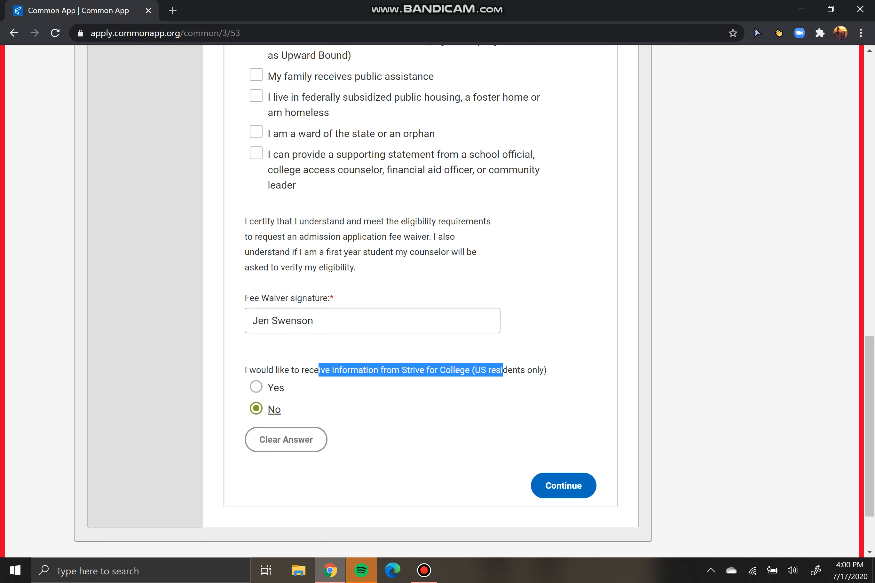
left_click(392, 421)
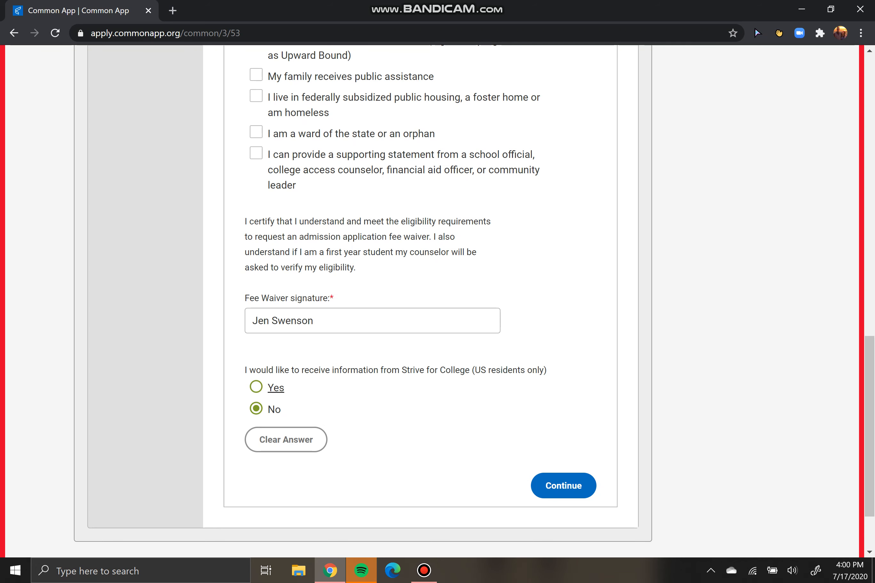
left_click(256, 387)
left_click(257, 409)
left_click(564, 486)
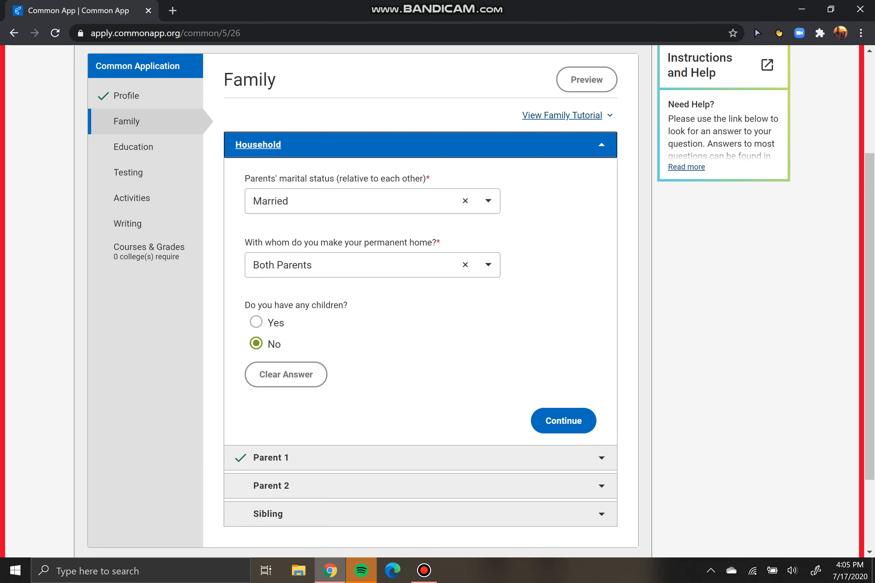
Keep the parents' marital status as Married, answer No to children, and save Household
left_click(372, 201)
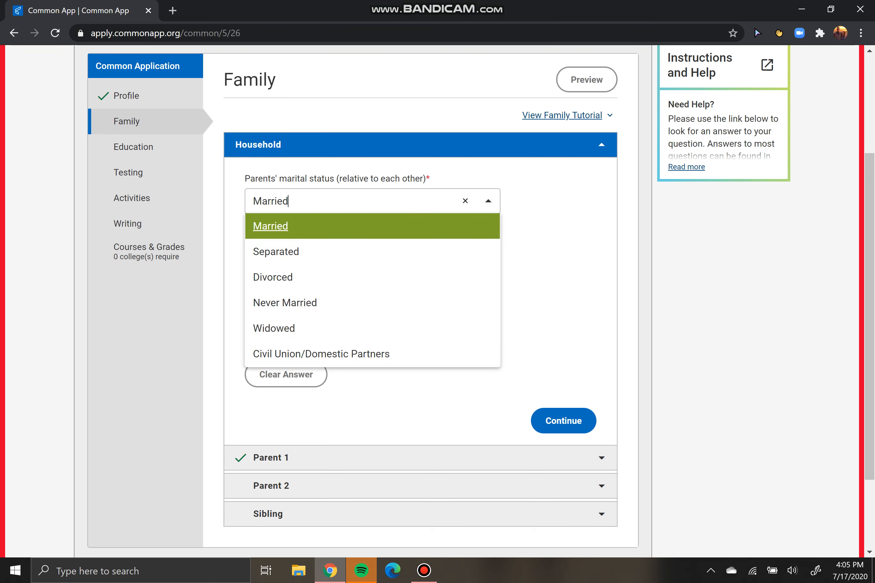
left_click(301, 226)
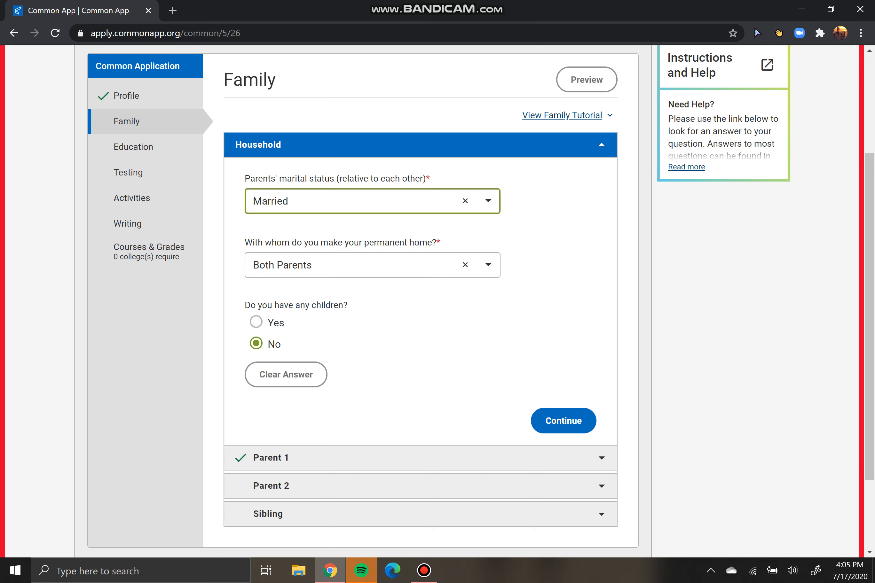
left_click(257, 322)
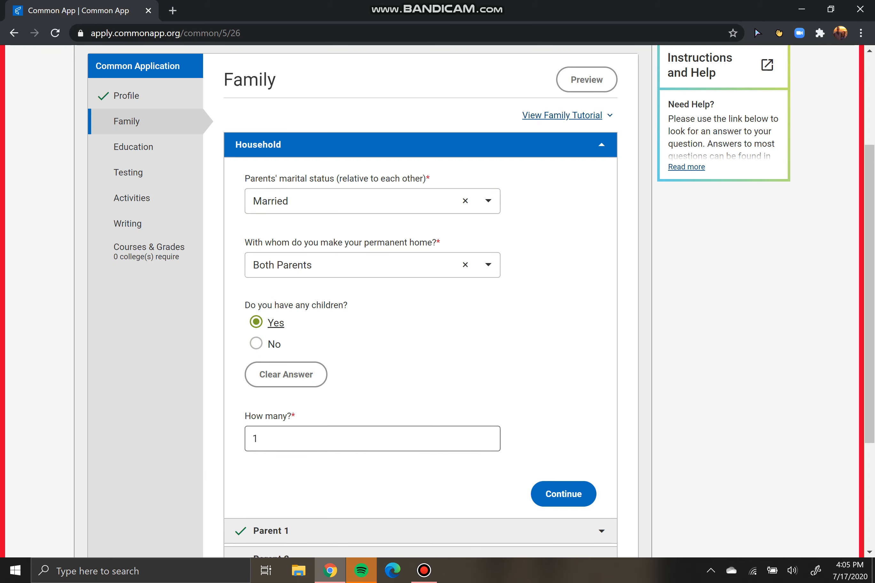
left_click(372, 438)
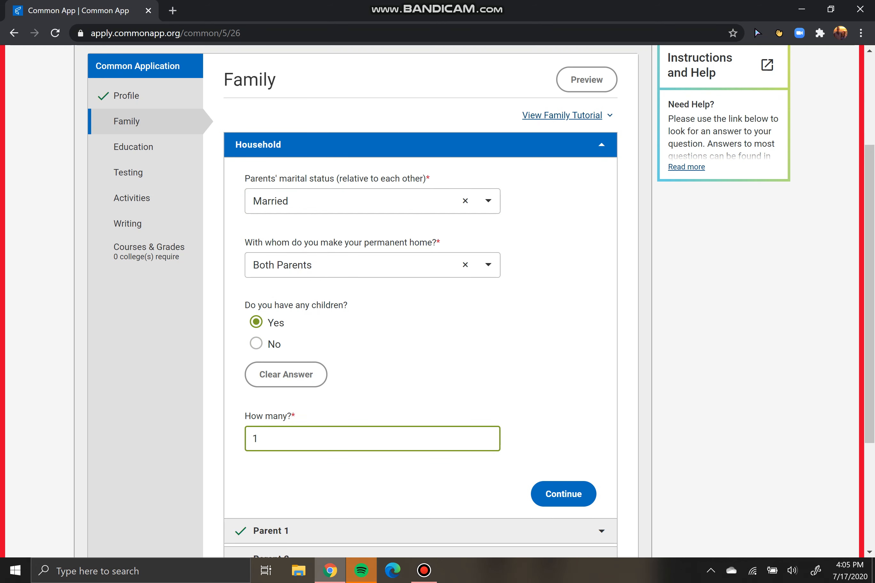
left_click(257, 344)
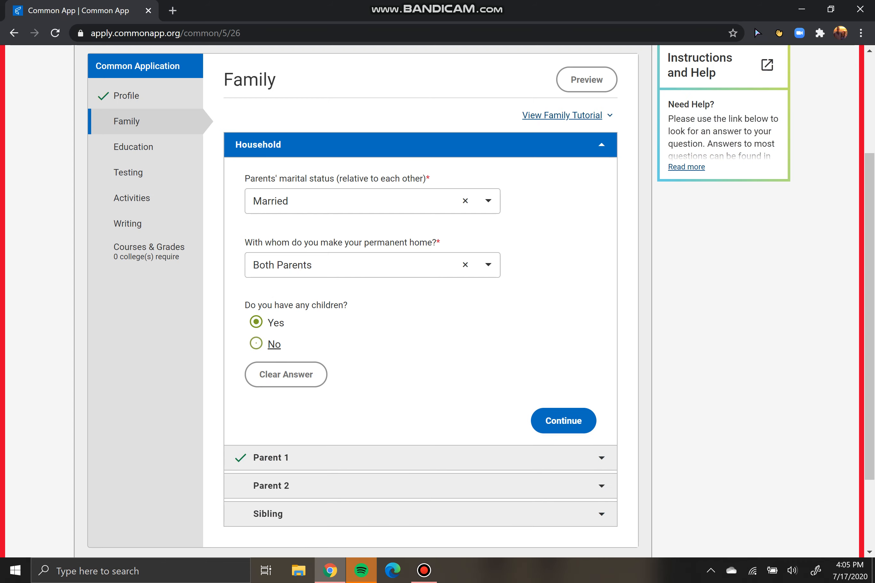
left_click(563, 419)
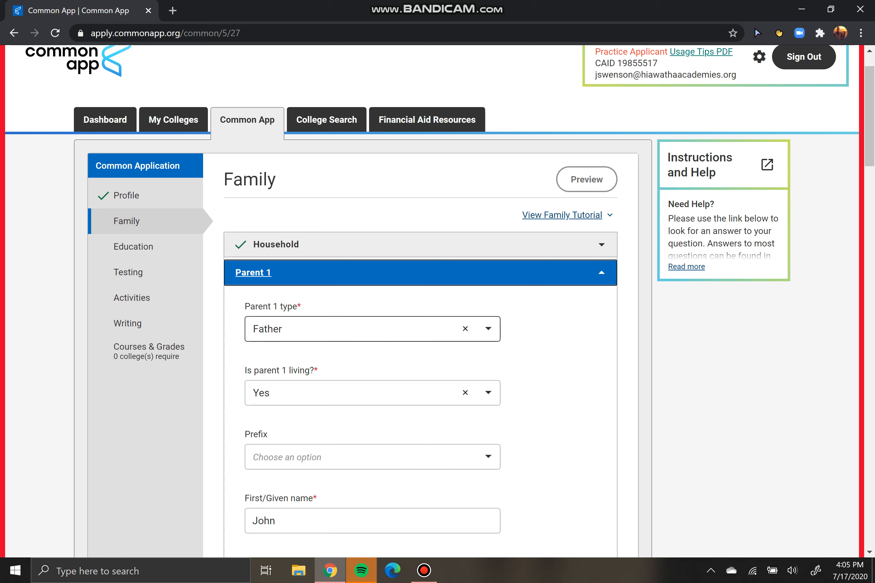
left_click(372, 329)
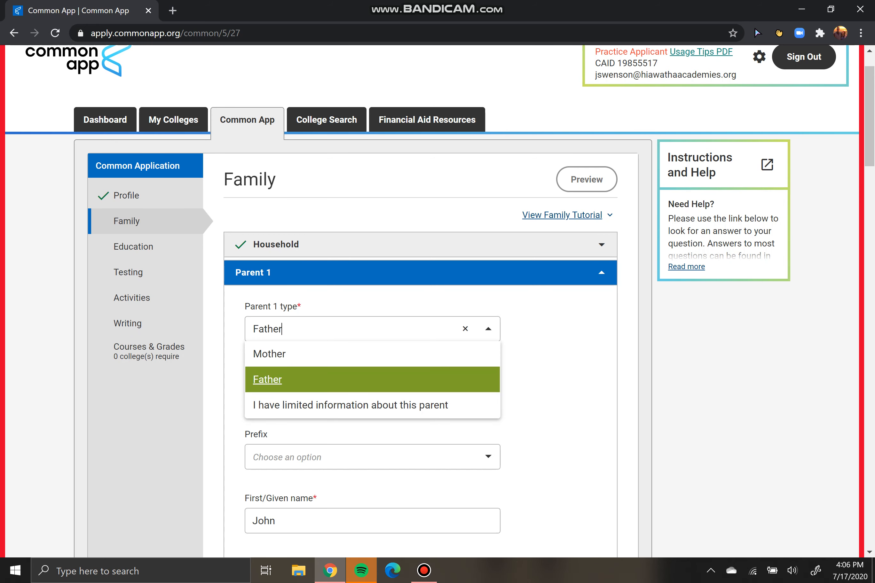
left_click(489, 330)
left_click(488, 329)
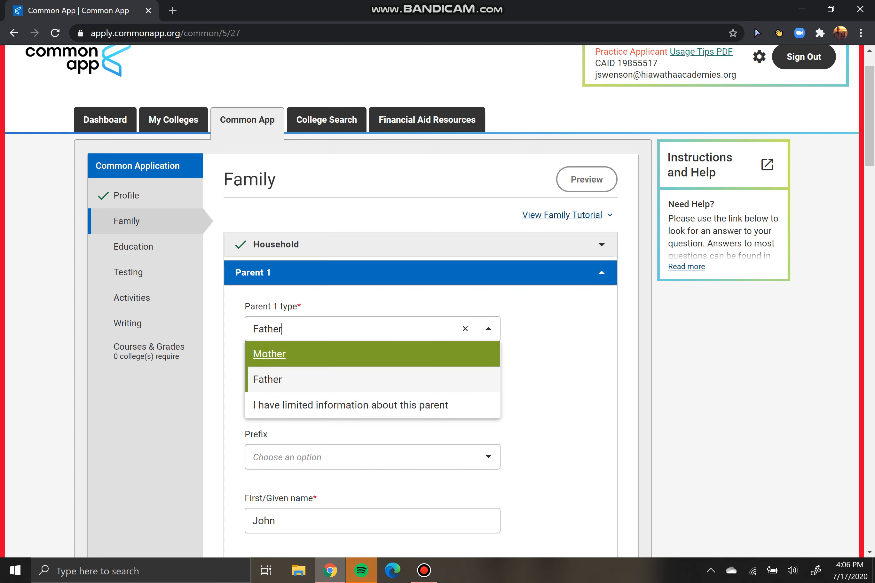
key("Up")
key("Down")
key("Down")
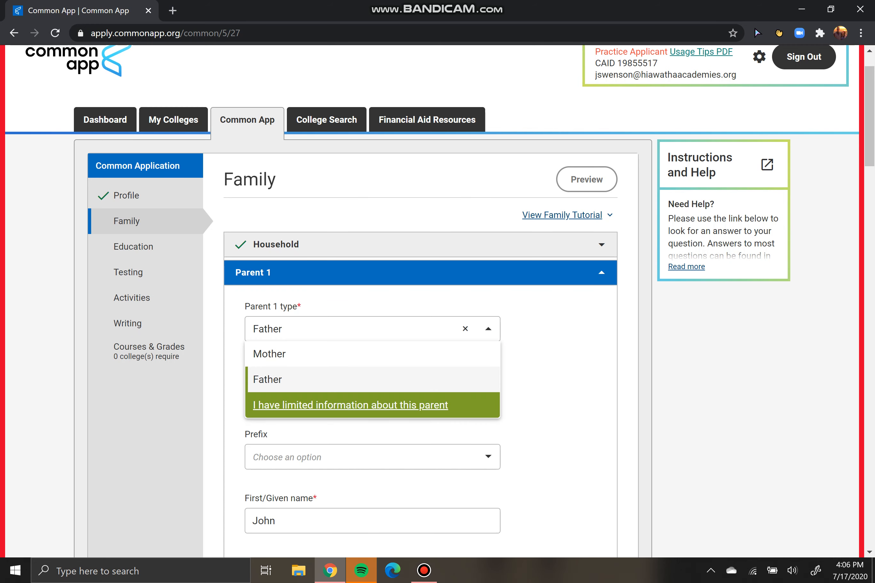
key("Return")
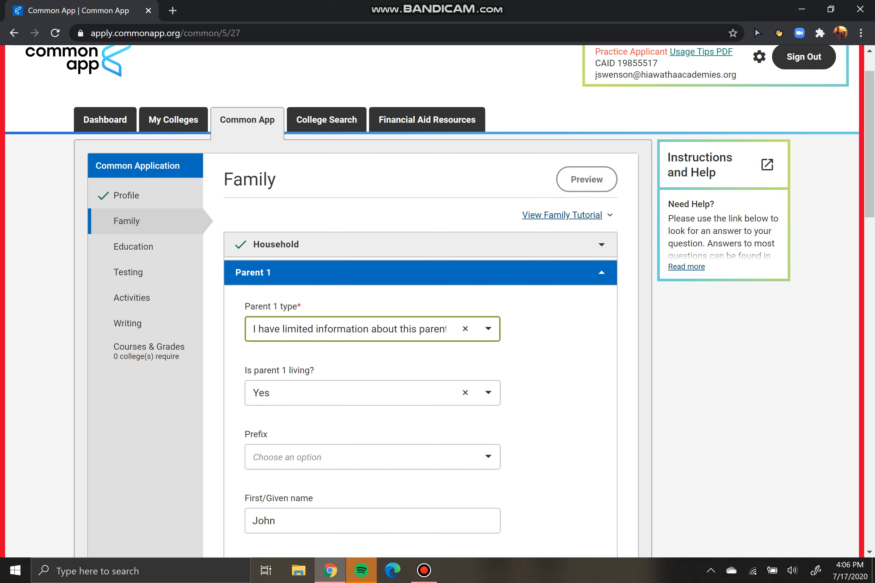
scroll(437, 301, "down", 15)
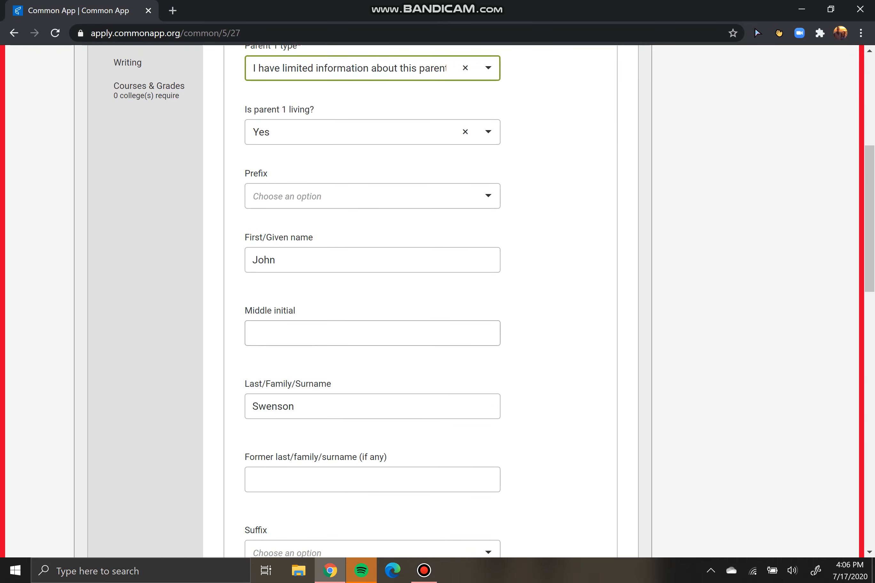
scroll(437, 301, "down", 10)
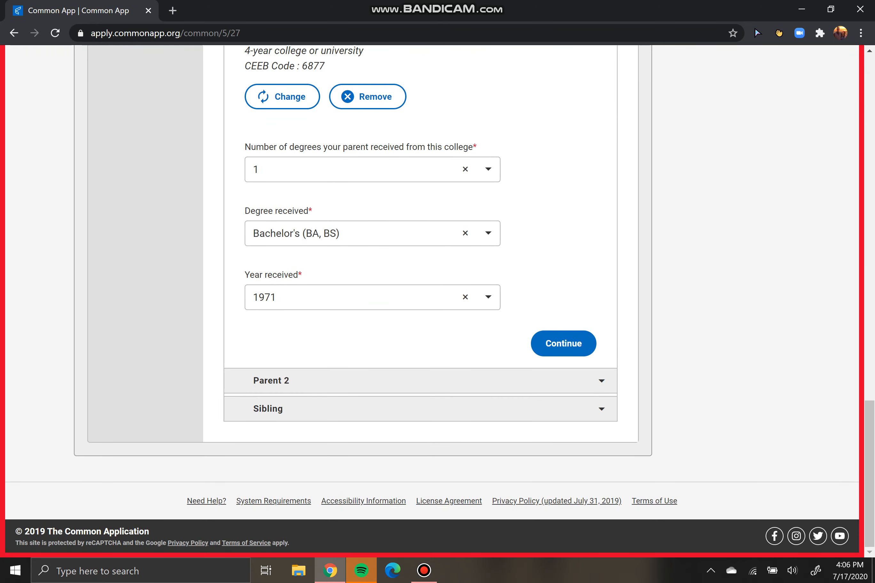
scroll(437, 301, "up", 15)
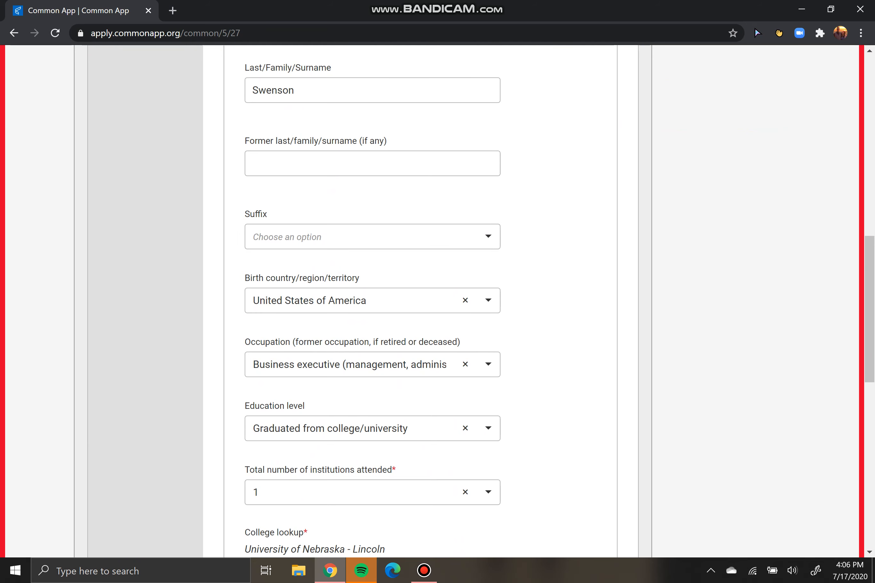
scroll(437, 301, "up", 10)
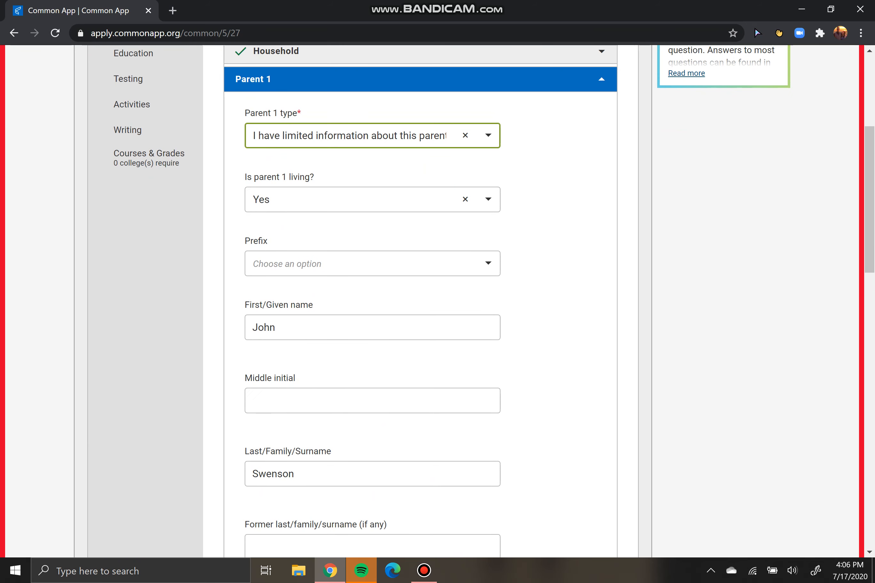
left_click(357, 136)
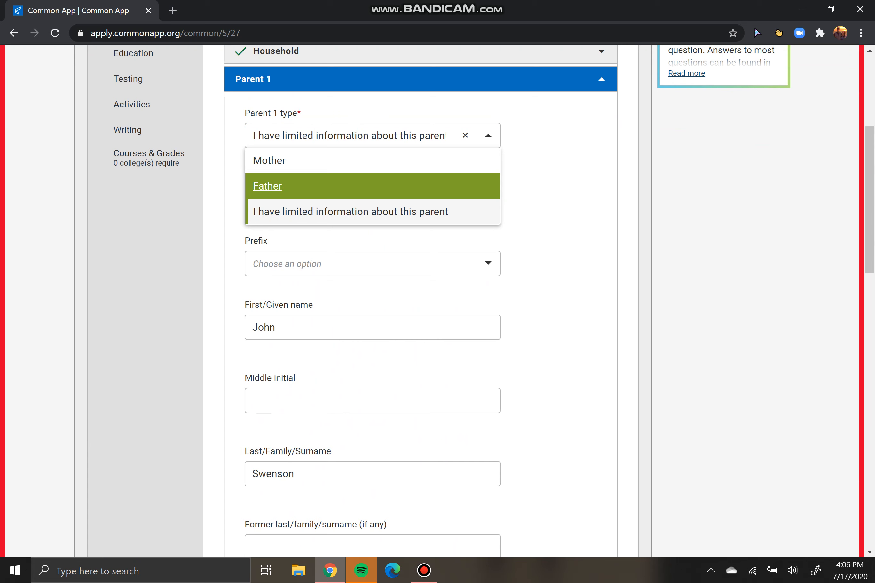
key("Down")
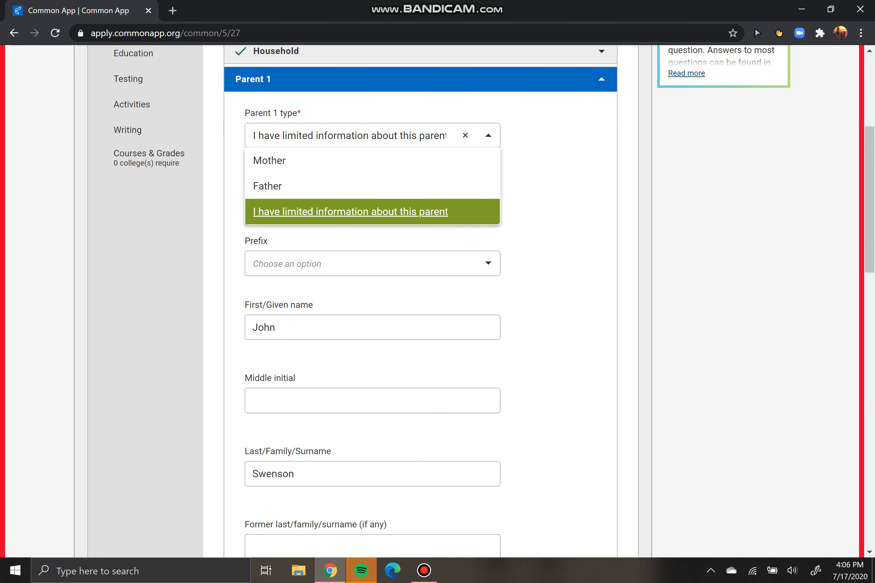
key("Down")
key("Down")
key("Down")
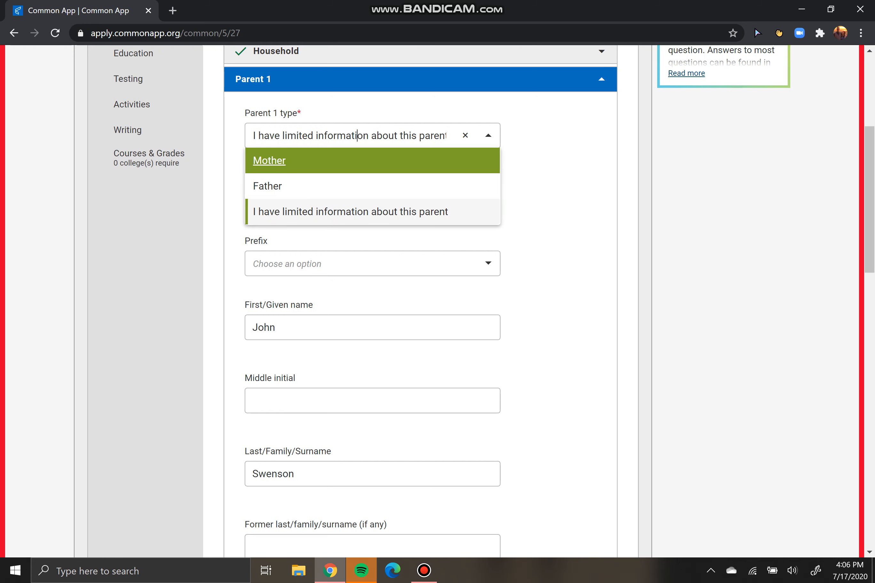
key("Up")
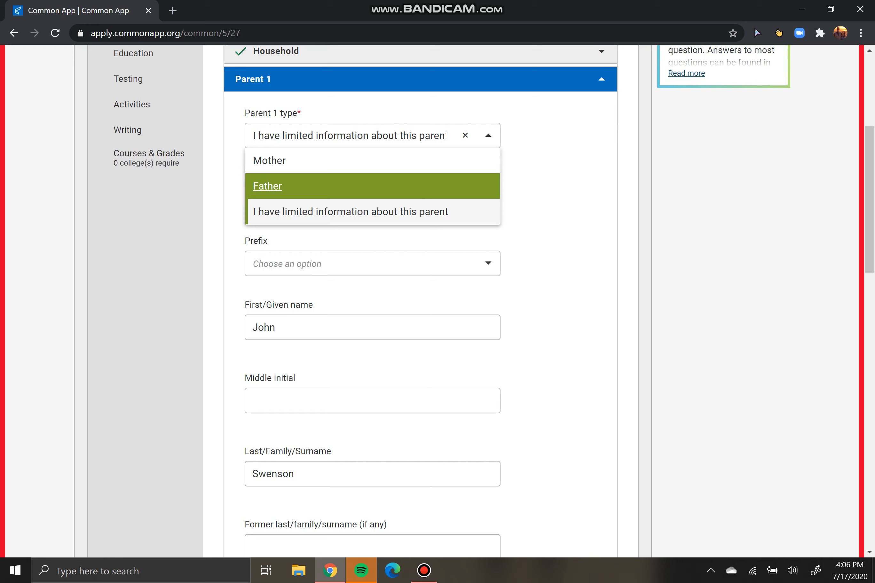
key("Return")
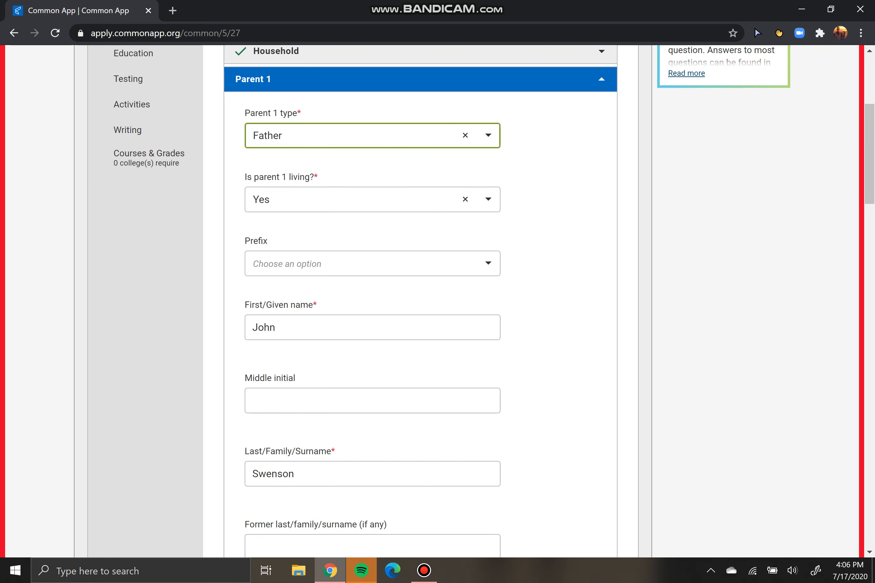
left_click(372, 199)
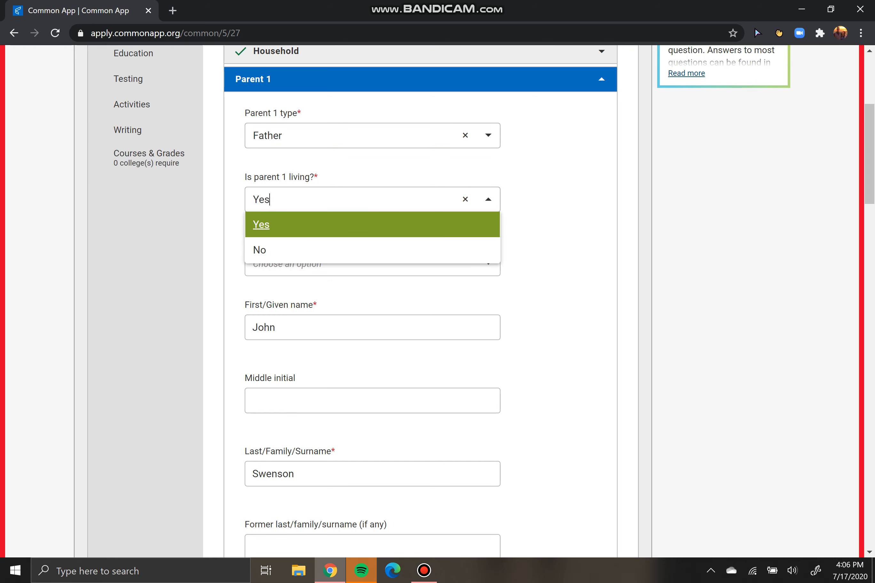
key("Return")
scroll(432, 301, "down", 3)
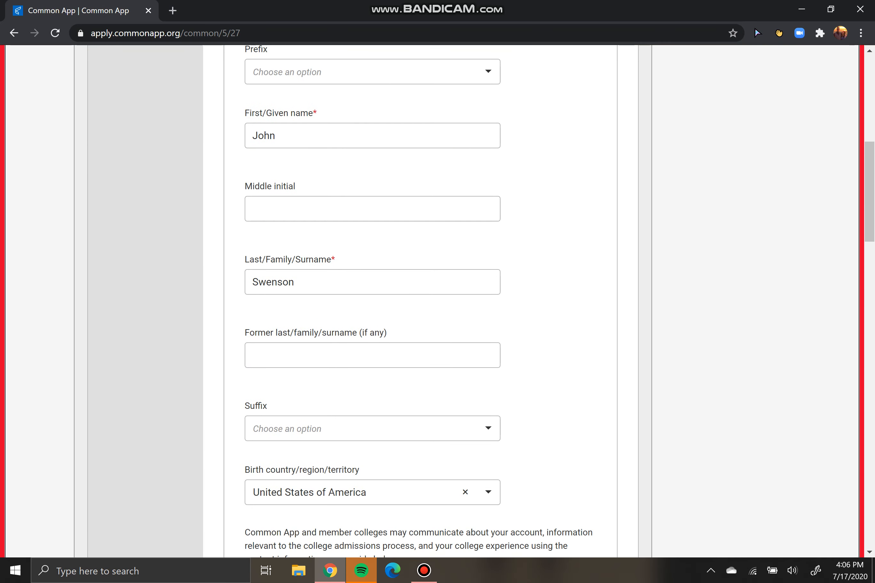
scroll(432, 301, "down", 3)
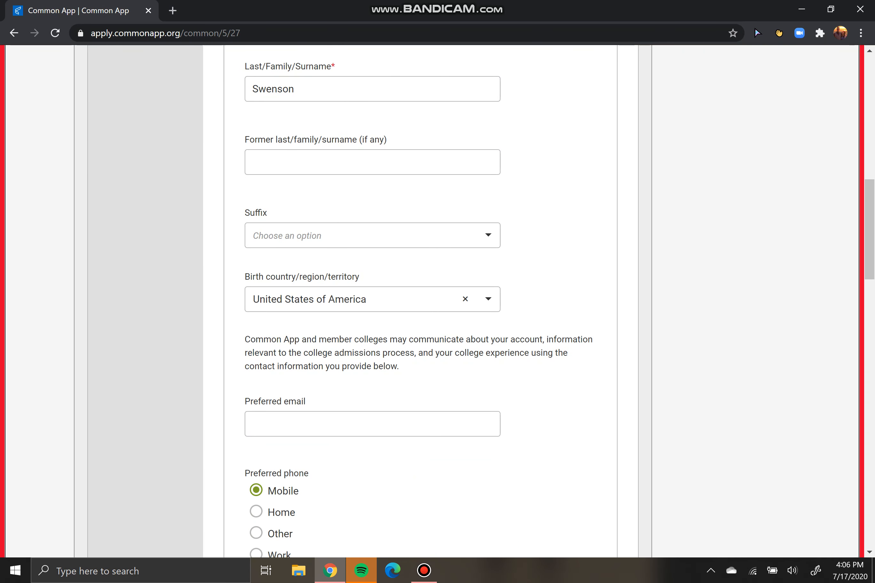
scroll(433, 301, "down", 1)
Mark Parent 1's address as the same as the home address instead of a separate one
left_click(372, 361)
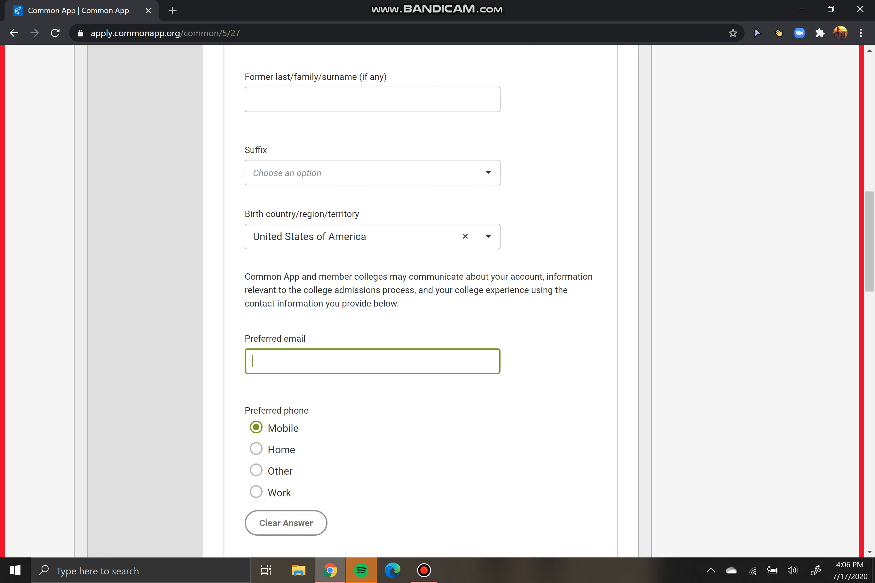
scroll(437, 301, "down", 5)
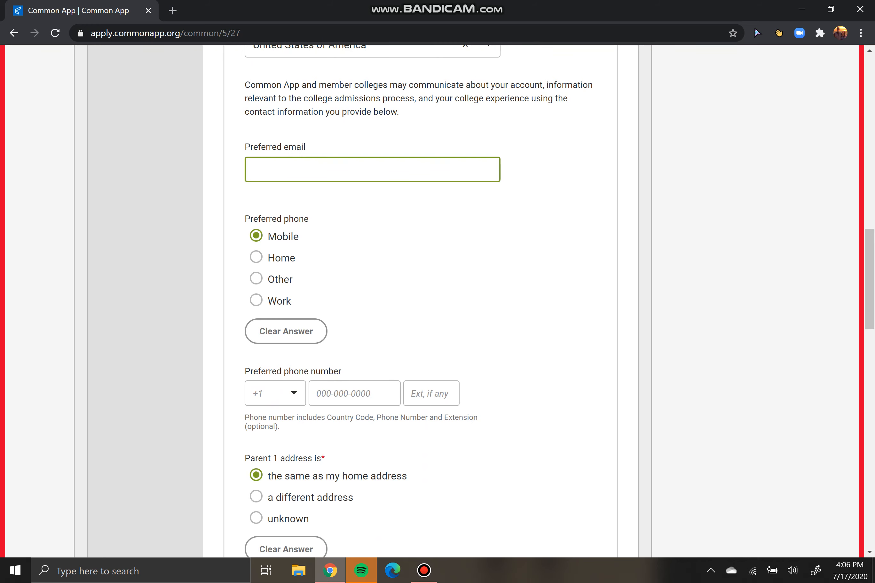
scroll(437, 301, "up", 2)
scroll(437, 301, "down", 8)
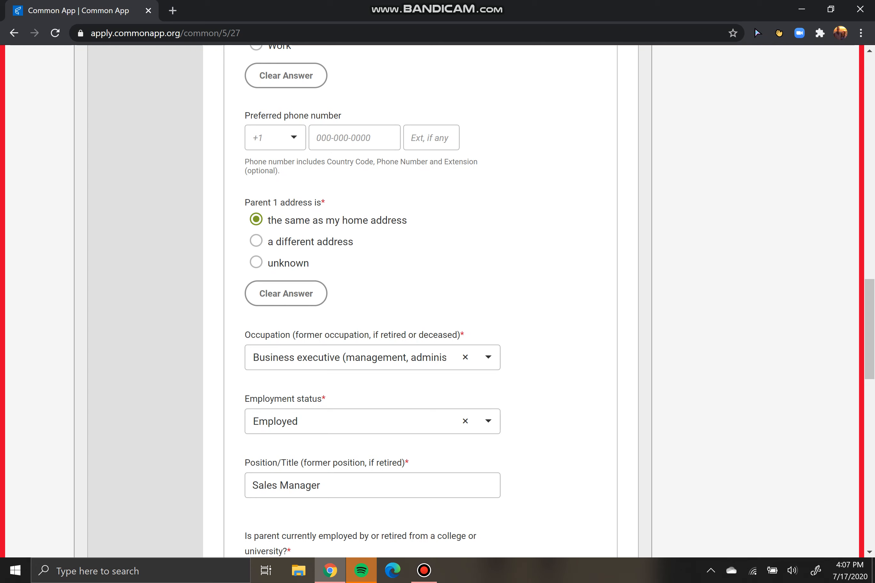
left_click(257, 240)
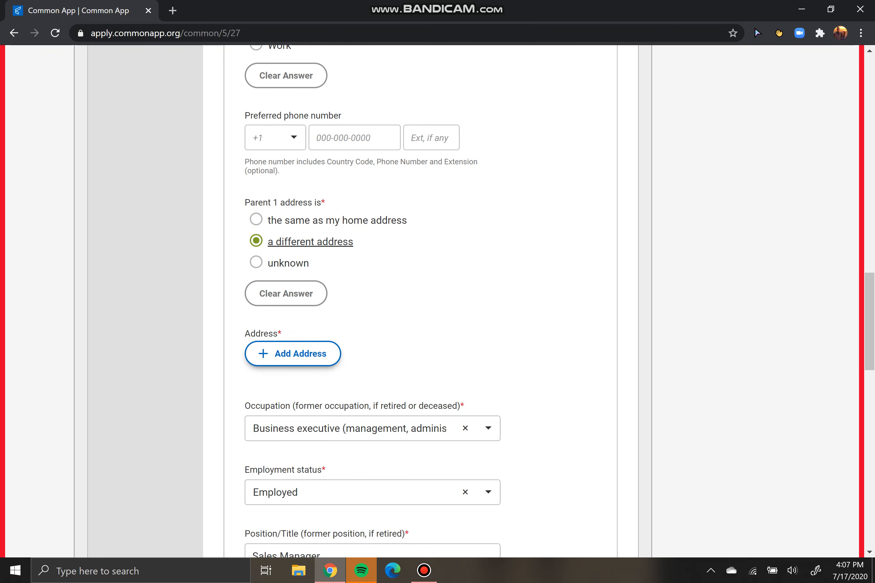
left_click(293, 354)
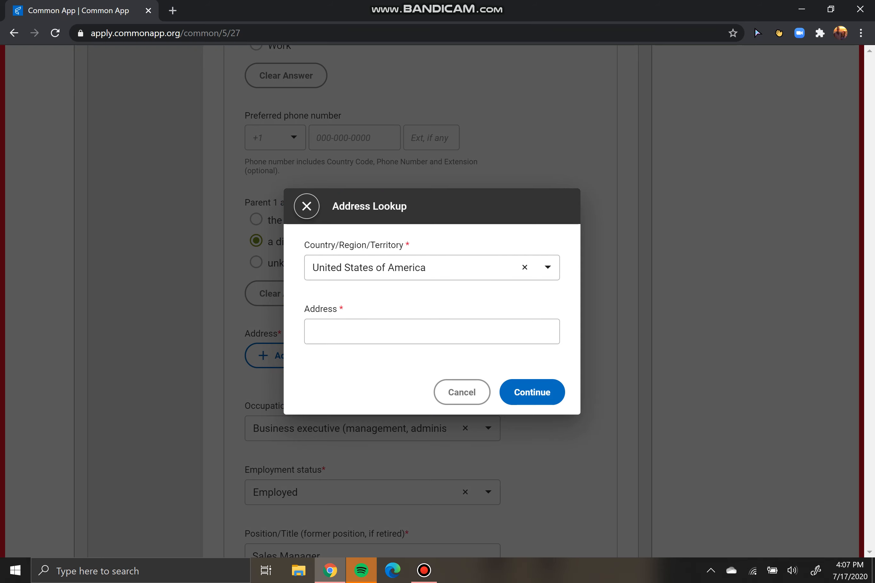
key("Escape")
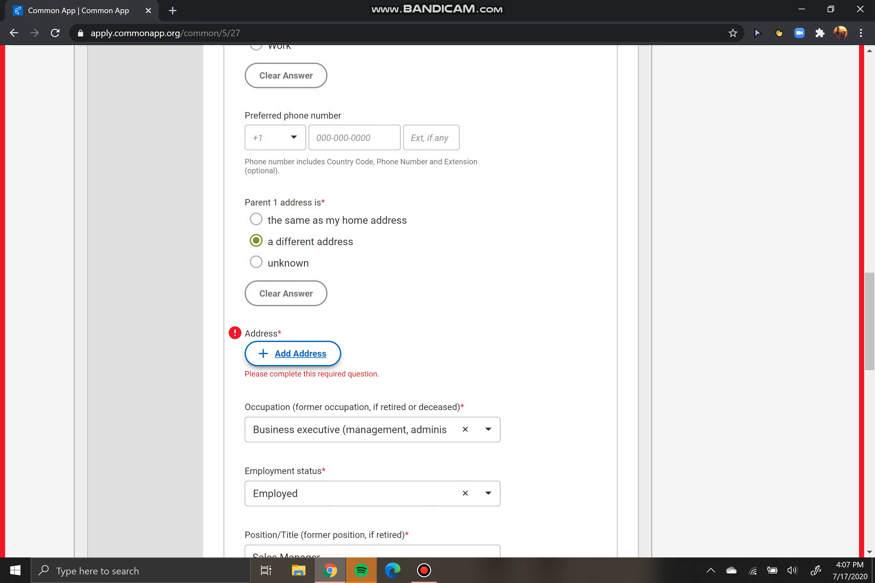
left_click(256, 220)
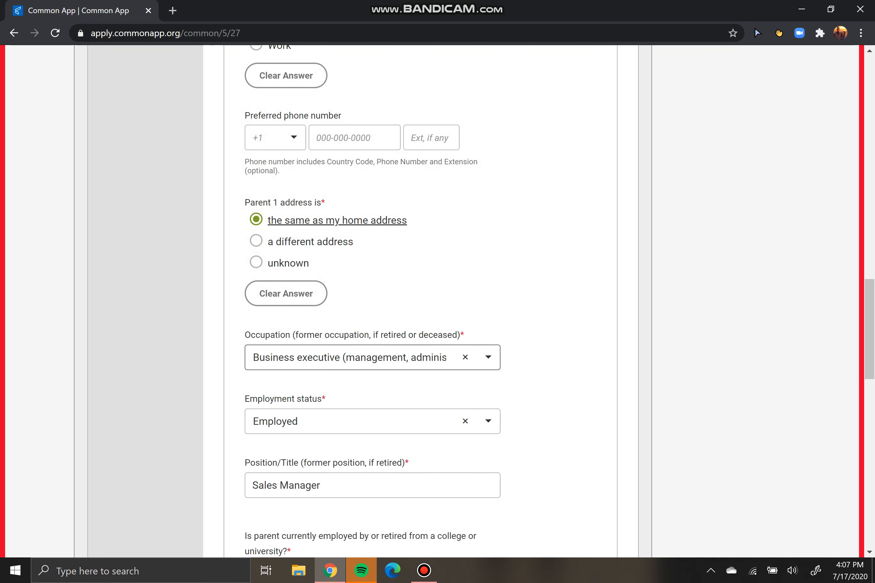
left_click(330, 358)
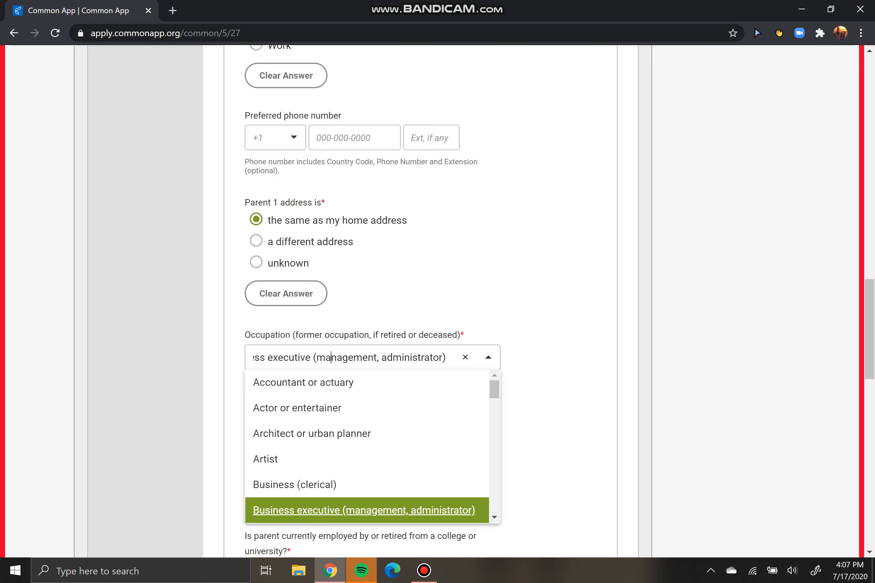
key("Return")
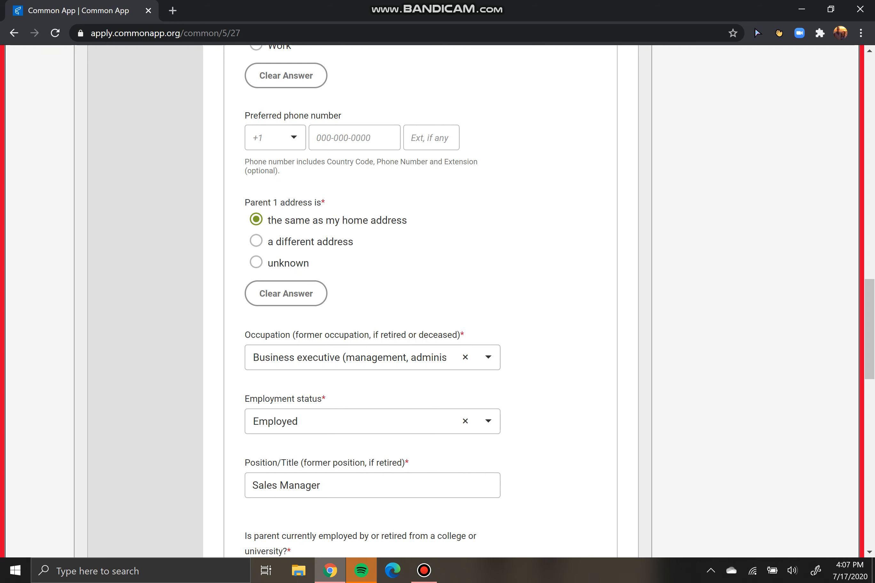
key("Tab")
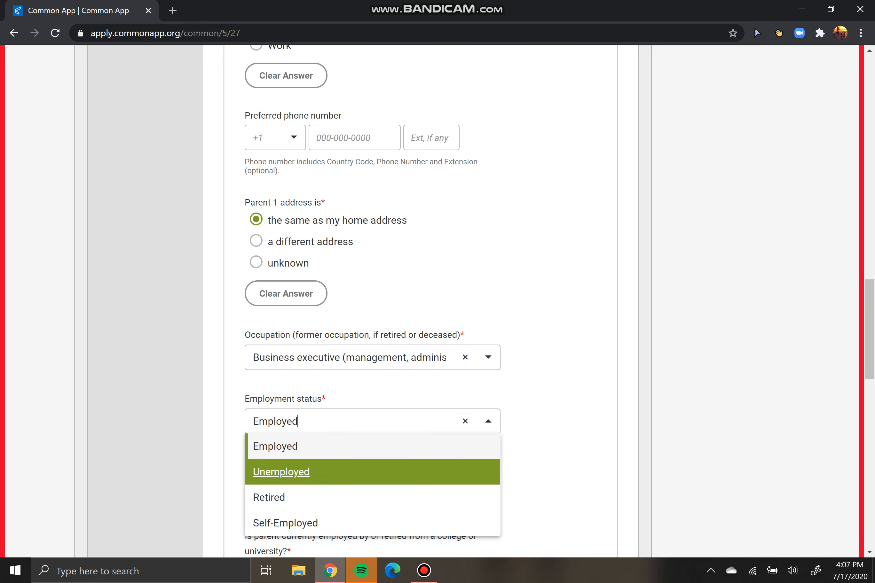
key("Down")
key("Down")
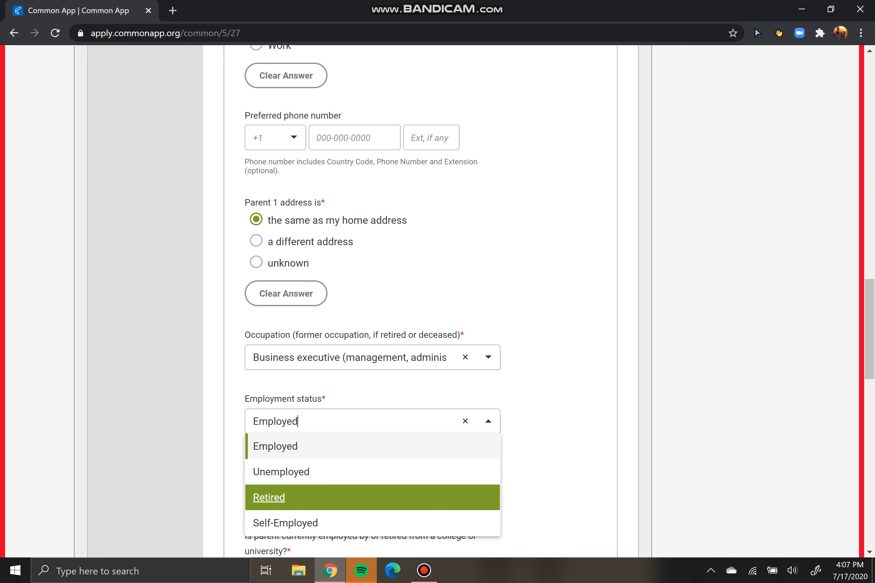
key("Up")
key("Up")
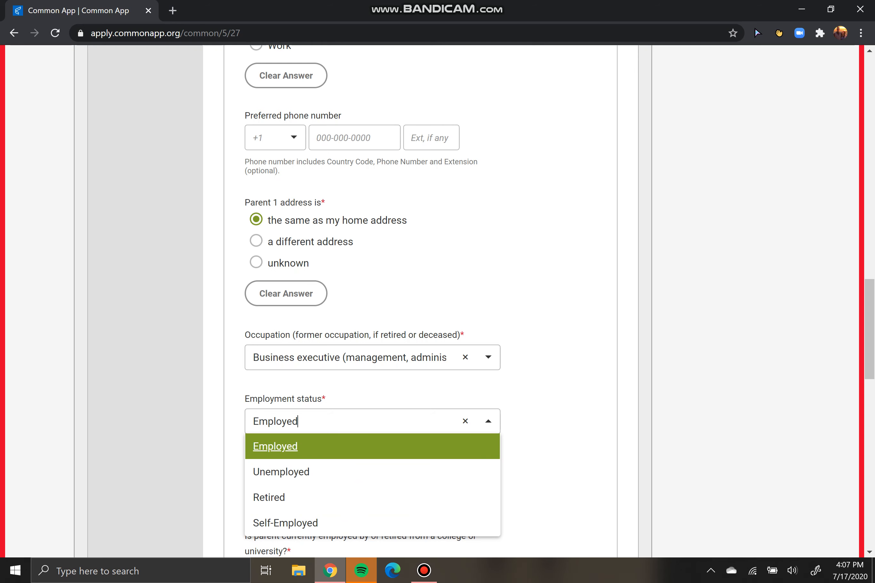
key("Down")
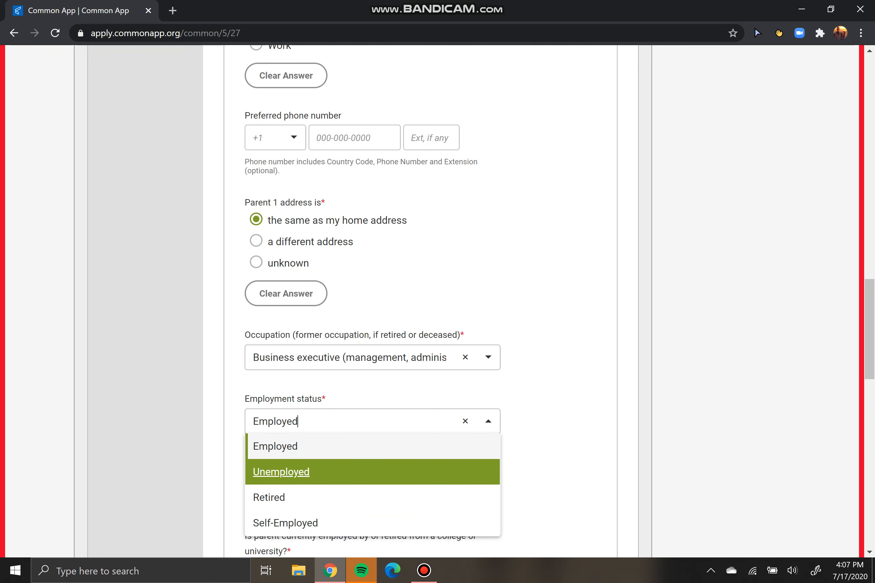
key("Up")
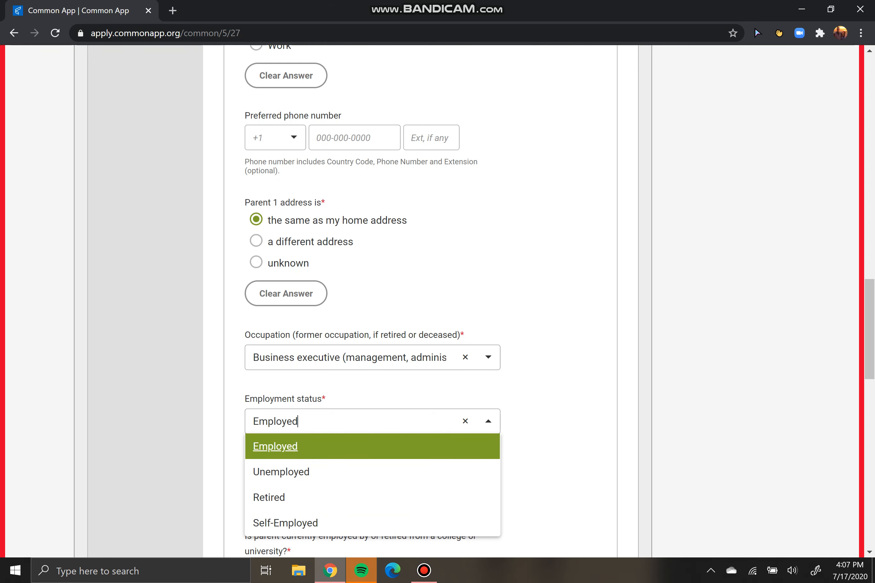
key("Return")
scroll(373, 301, "down", 4)
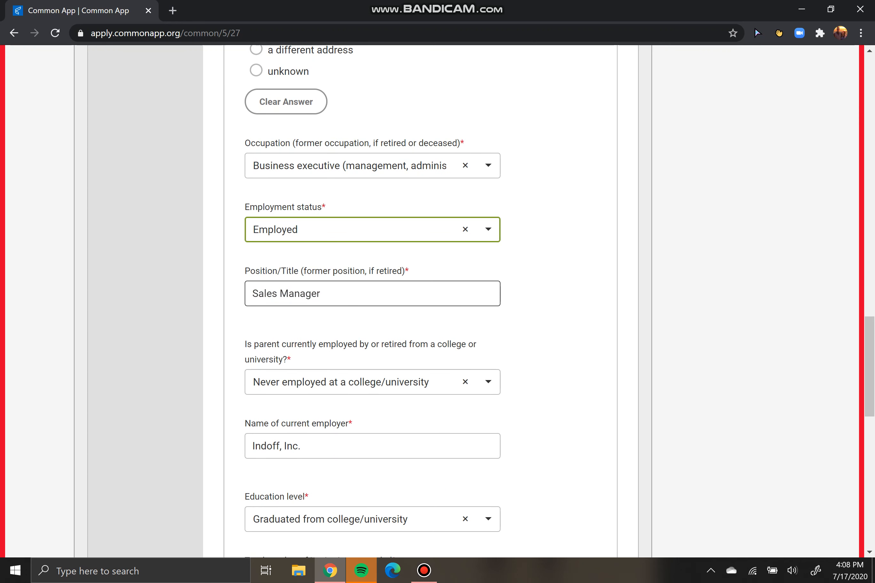
key("Tab")
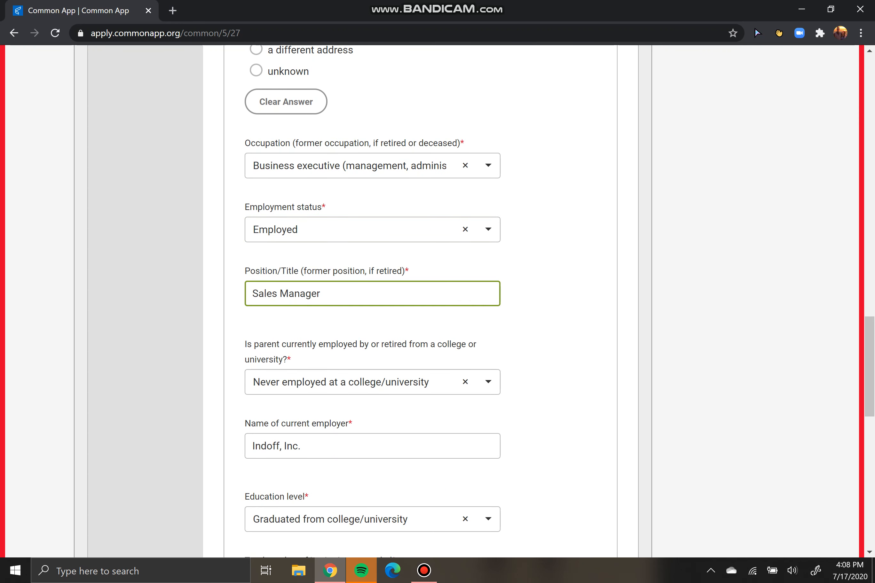
key("ctrl+a")
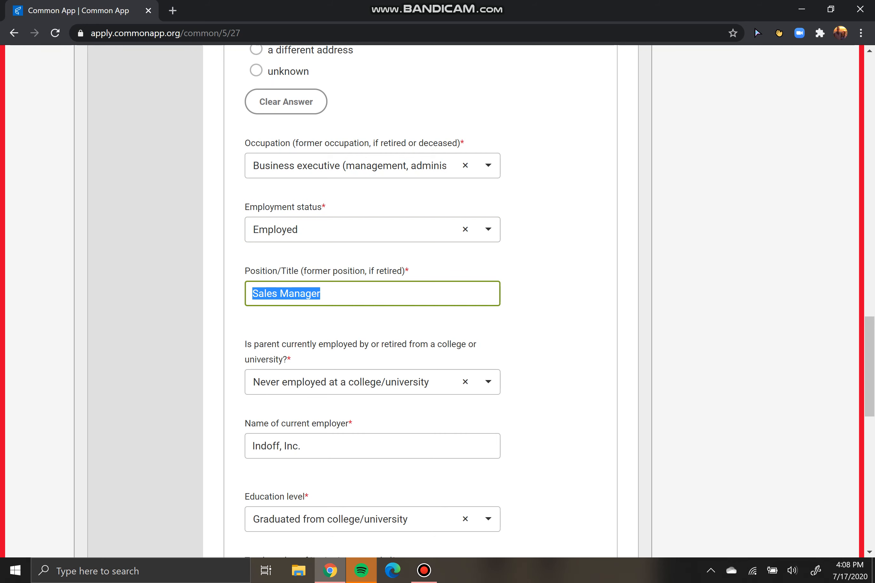
left_click(321, 294)
scroll(437, 301, "down", 3)
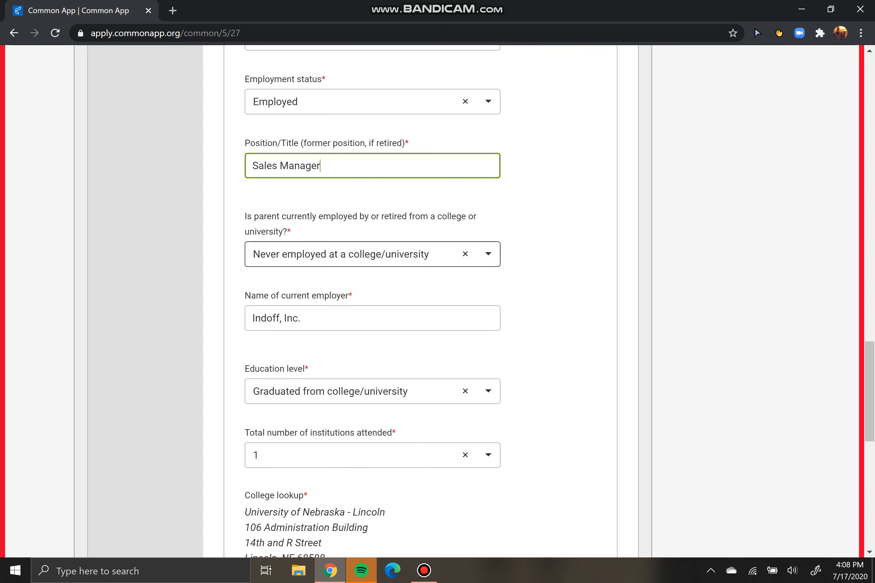
left_click(335, 254)
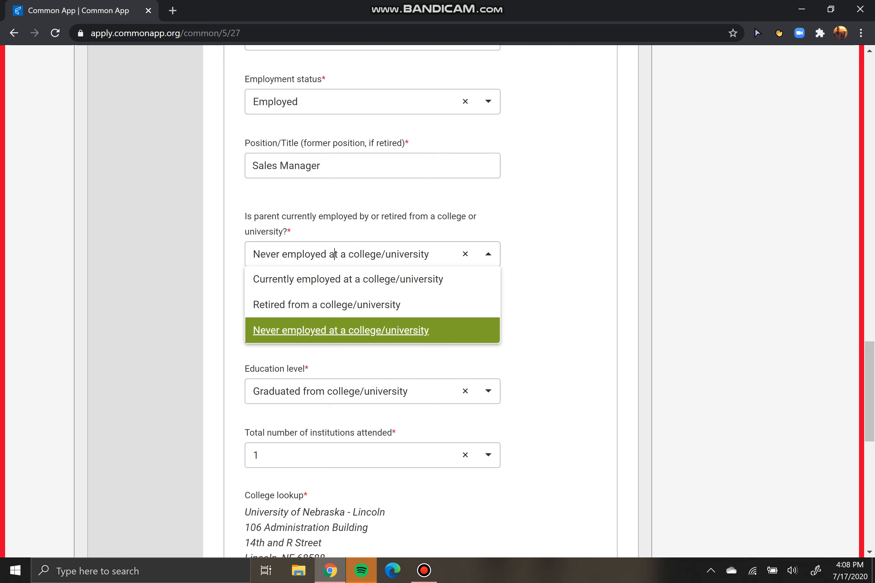
left_click(335, 254)
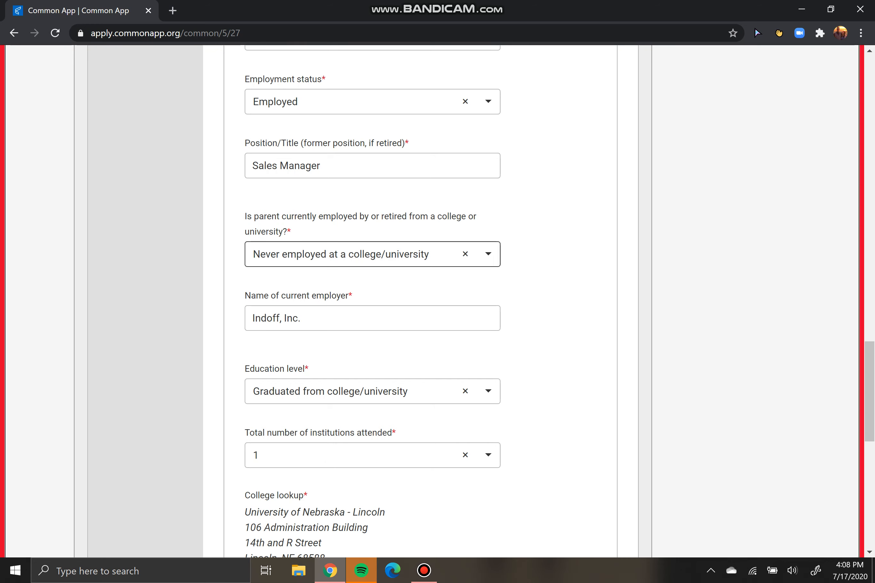
left_click_drag(317, 296, 349, 296)
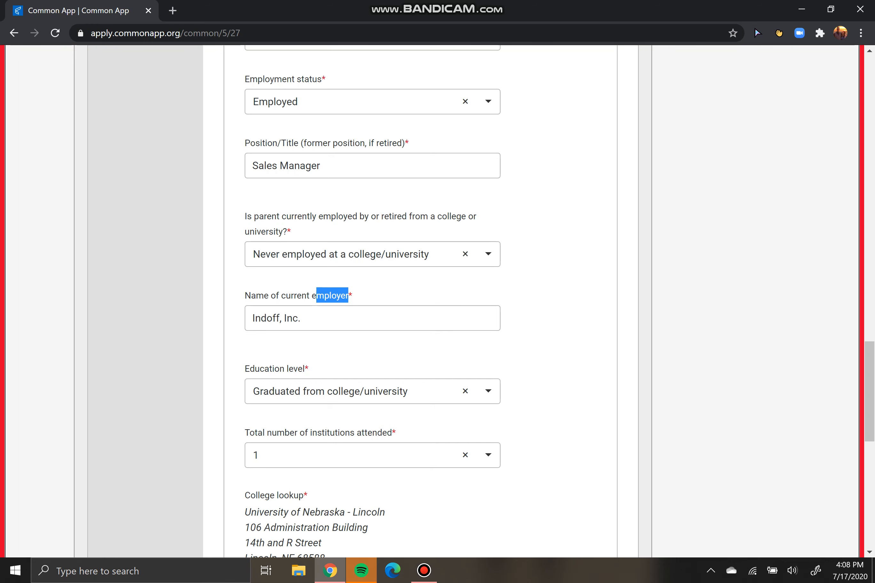
left_click(350, 318)
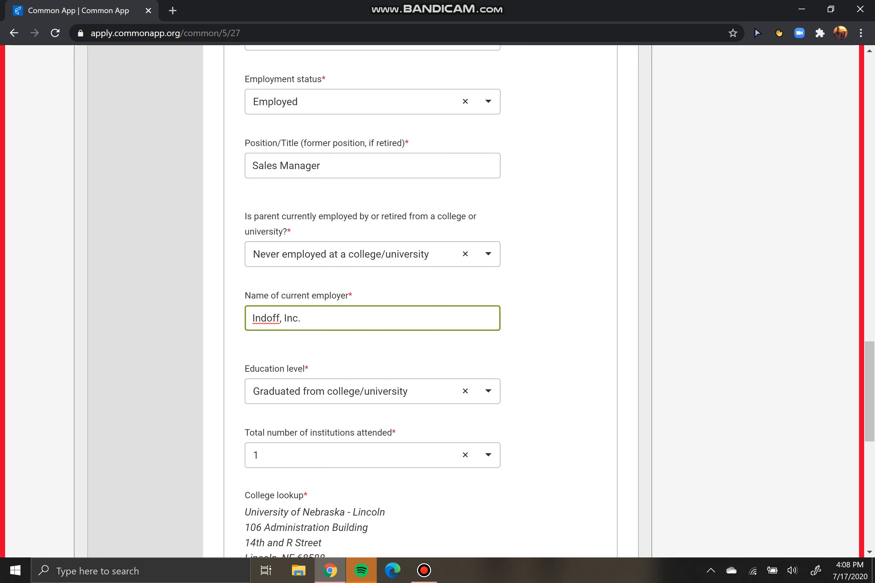
scroll(373, 327, "down", 3)
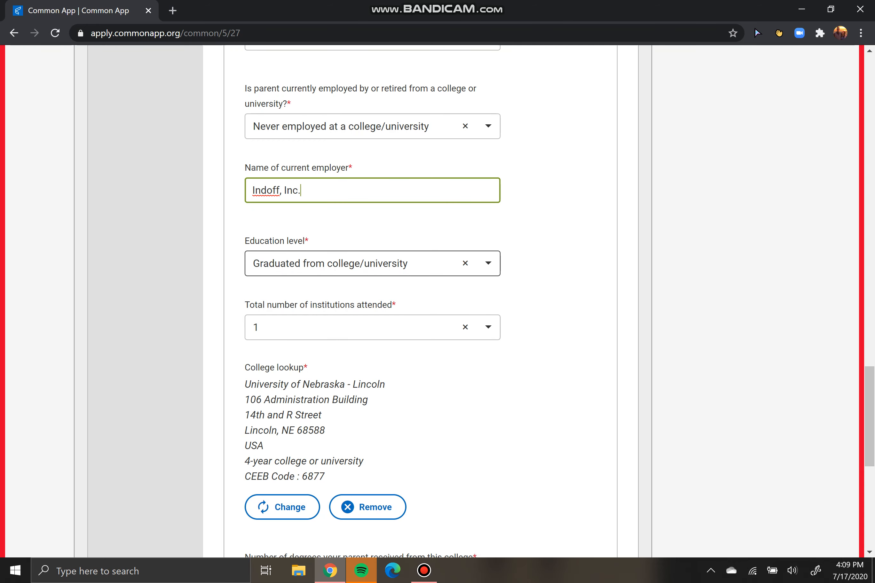
Leave Parent 1's education level, college and degree details unchanged and save Parent 1
left_click(488, 264)
left_click(489, 263)
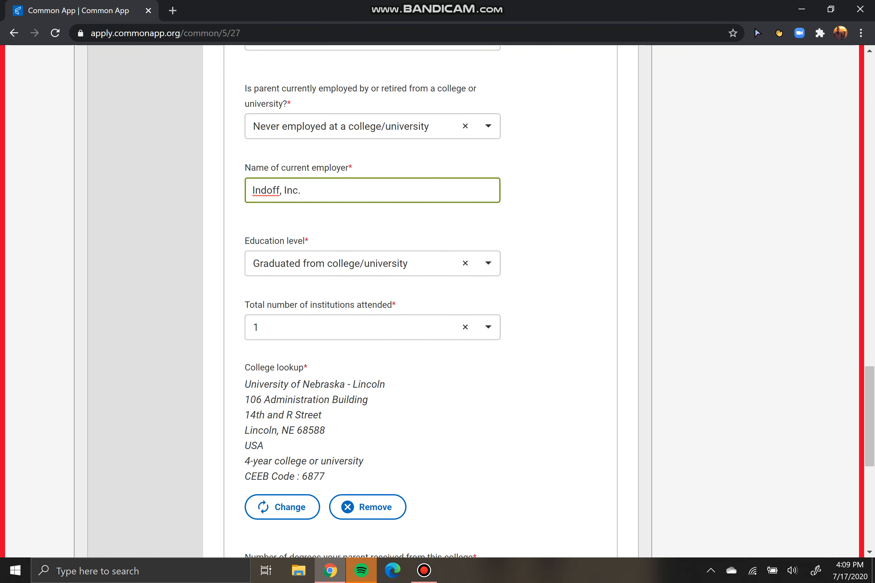
left_click_drag(315, 384, 312, 400)
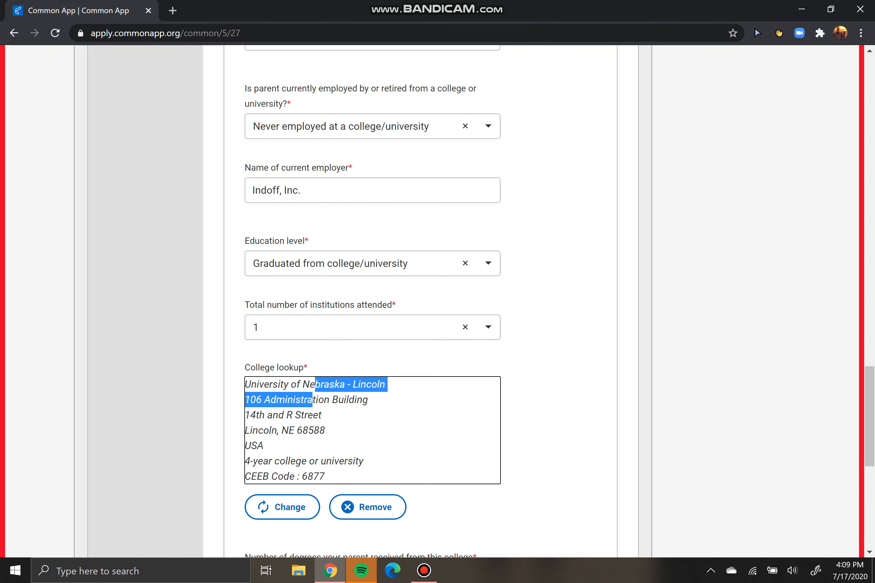
left_click(557, 399)
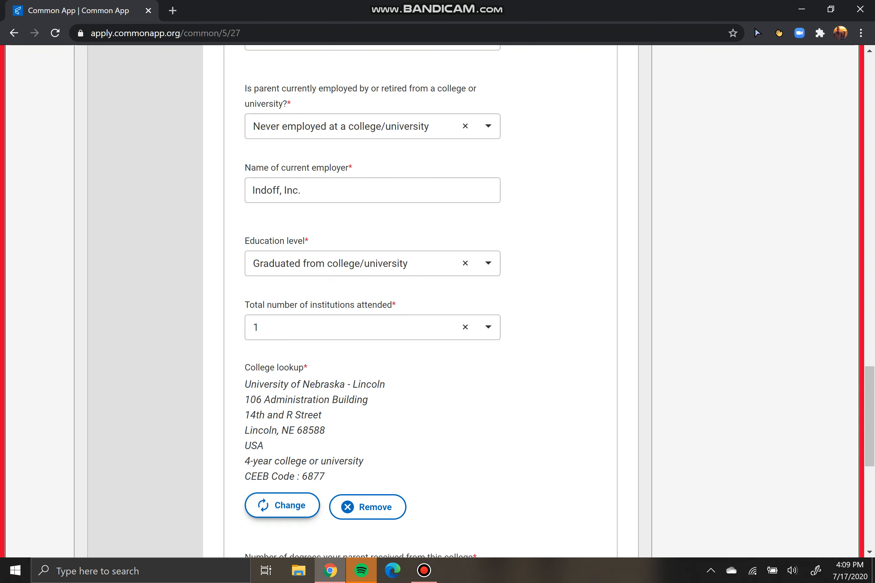
scroll(437, 301, "down", 3)
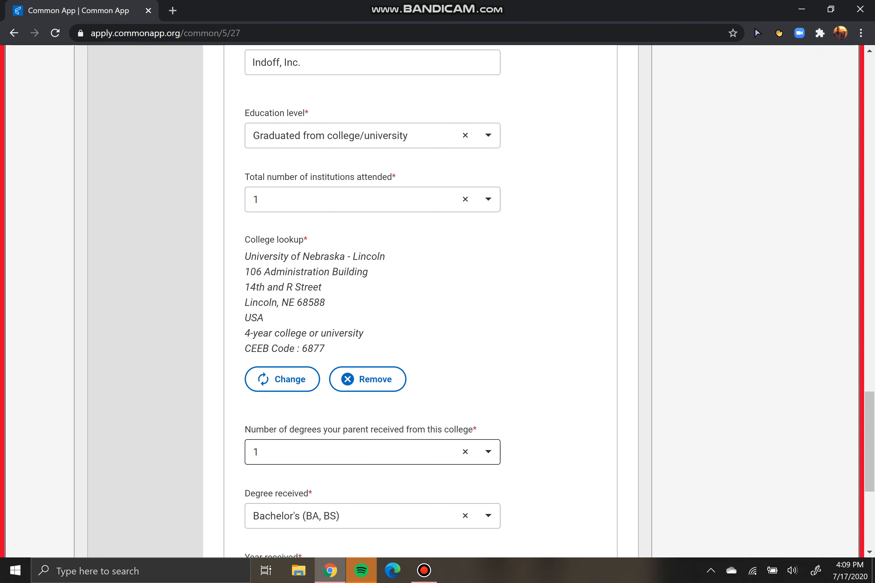
scroll(437, 301, "down", 3)
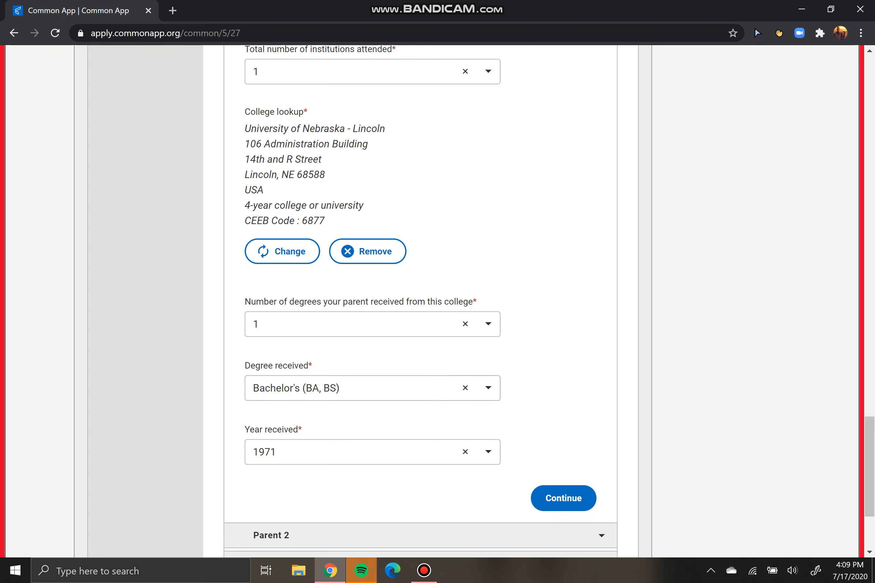
left_click(563, 496)
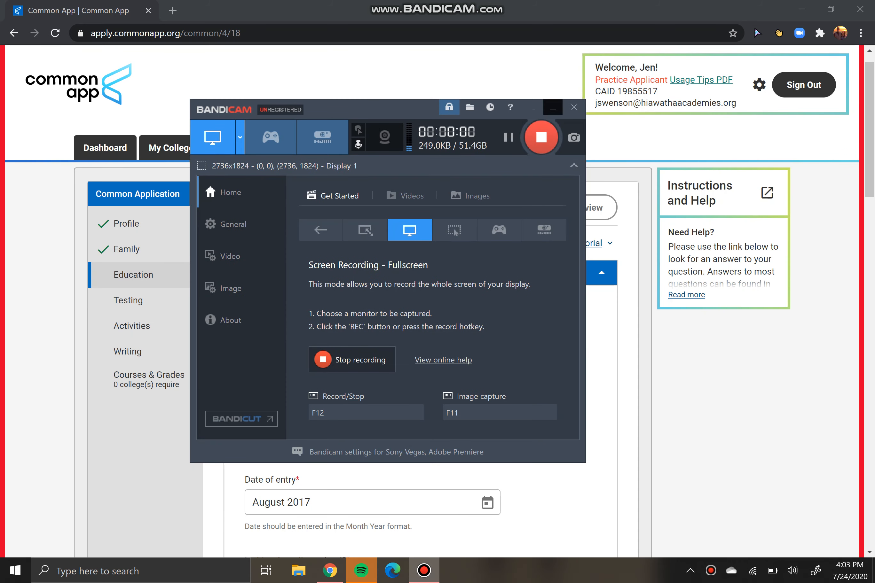
Review the listed current high school and open High School Lookup to change it
left_click(553, 108)
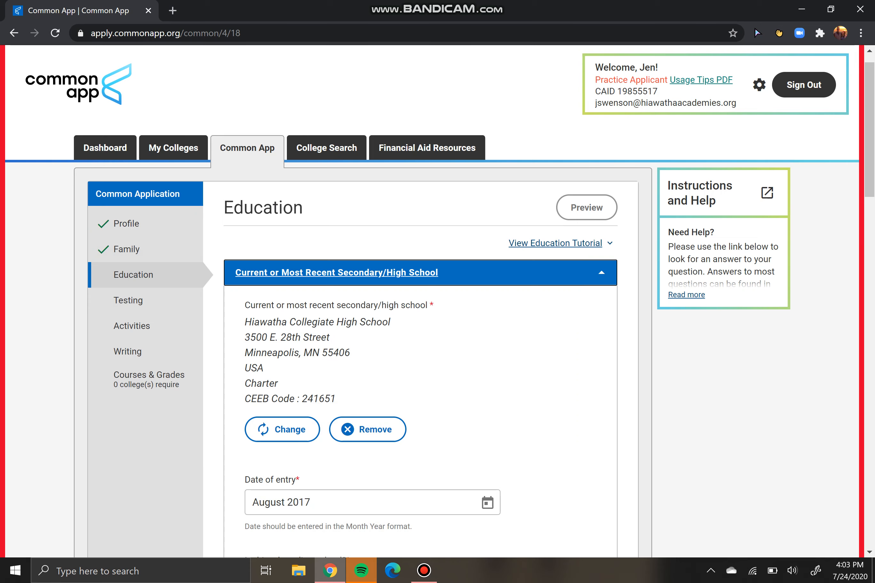
scroll(437, 301, "down", 3)
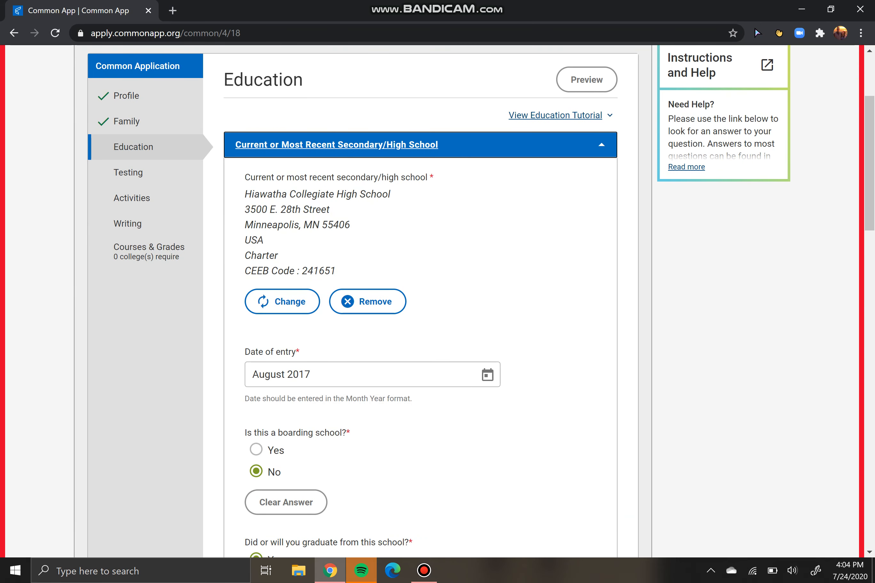
left_click_drag(251, 194, 336, 271)
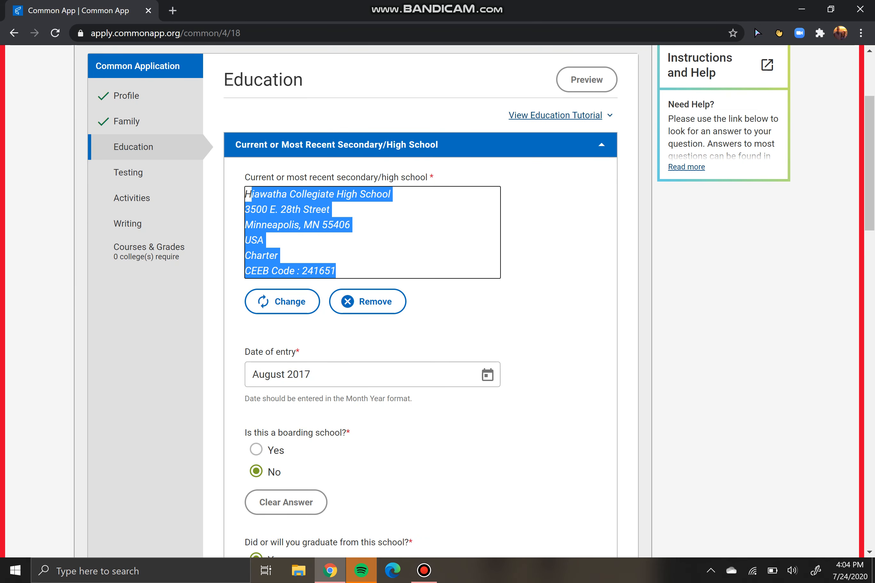
left_click(453, 298)
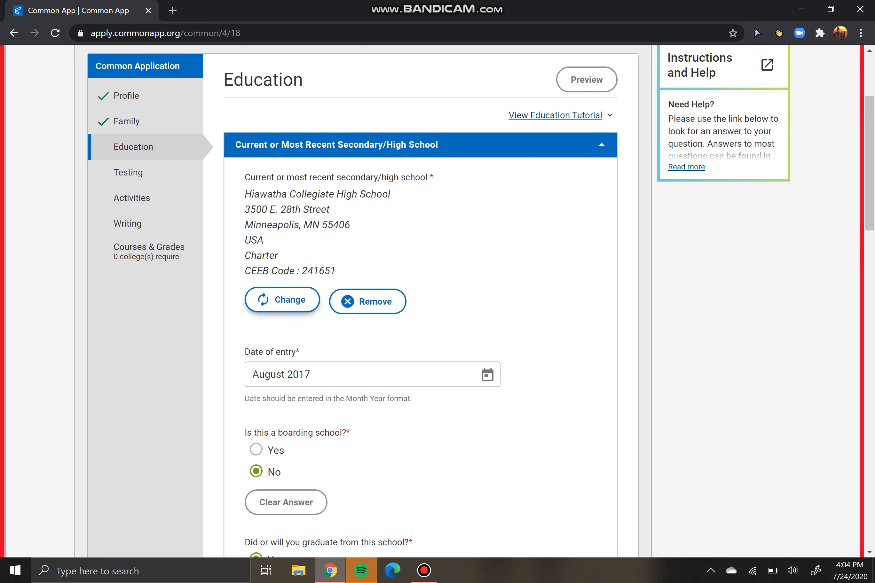
scroll(283, 300, "up", 2)
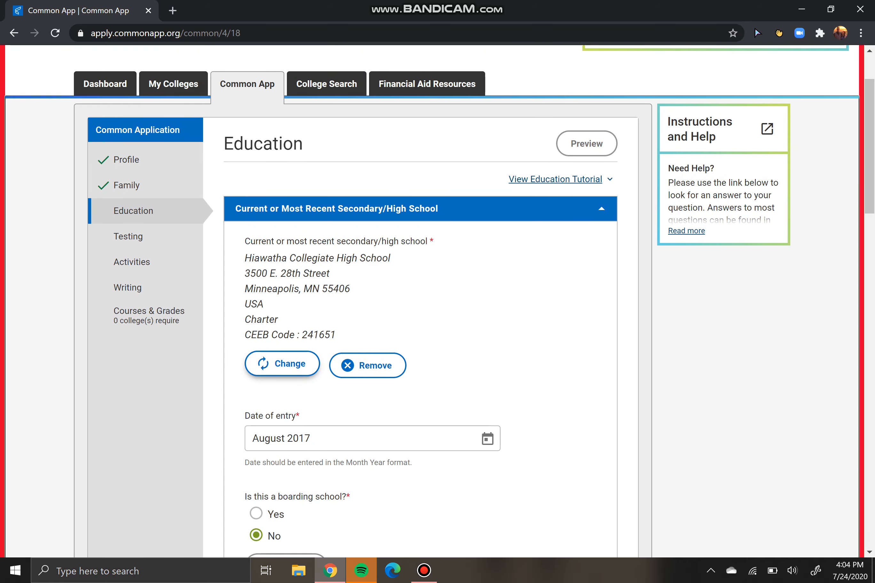
left_click(283, 364)
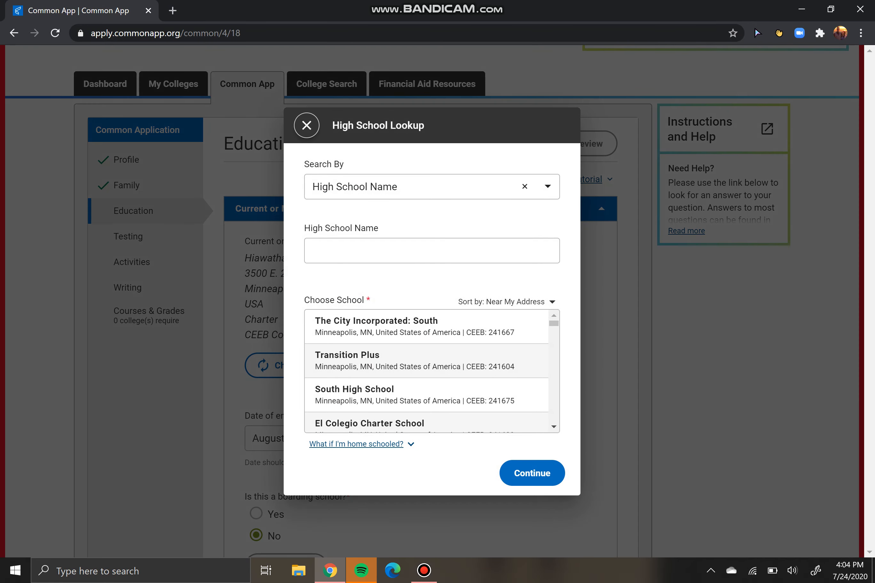
Search 'hiawatha' and select Hiawatha Collegiate High School (CEEB 241651) as the current school
left_click(432, 251)
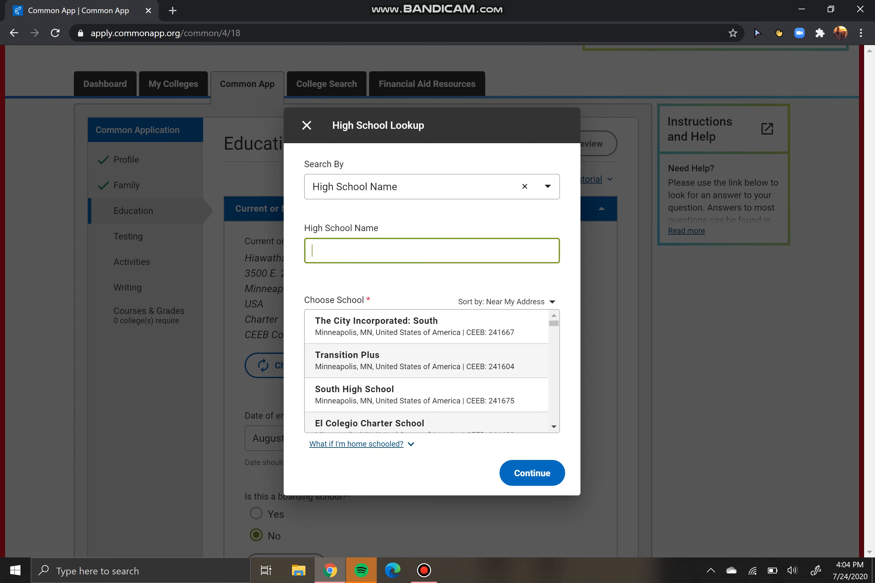
type("hiawatha")
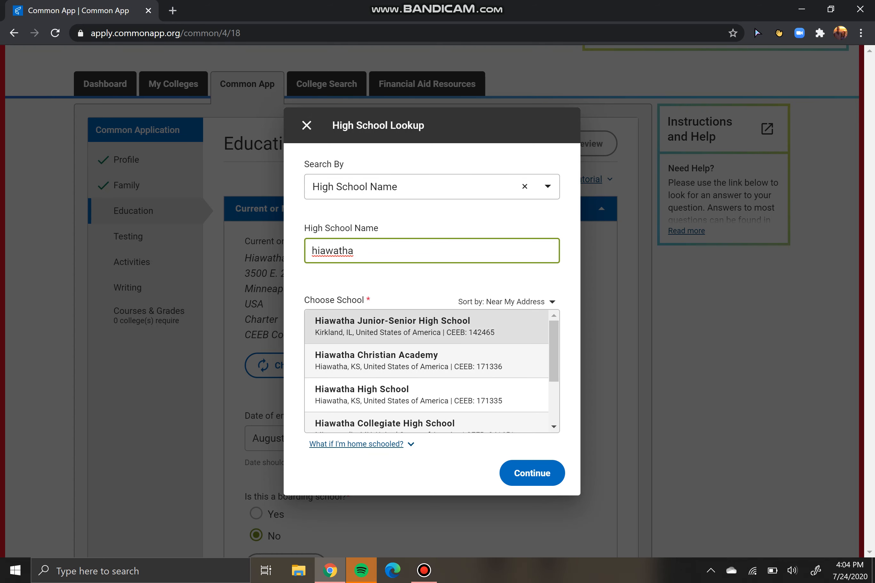
left_click(385, 423)
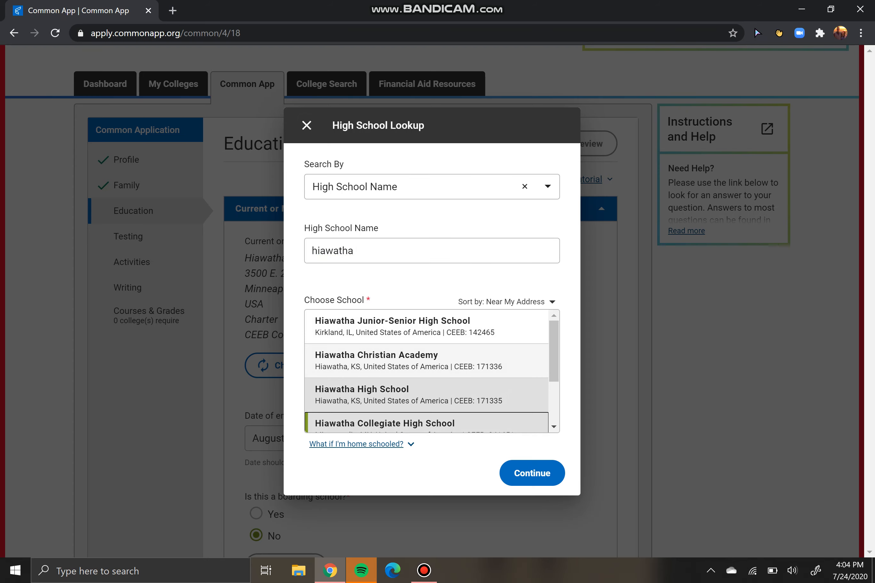
left_click(532, 473)
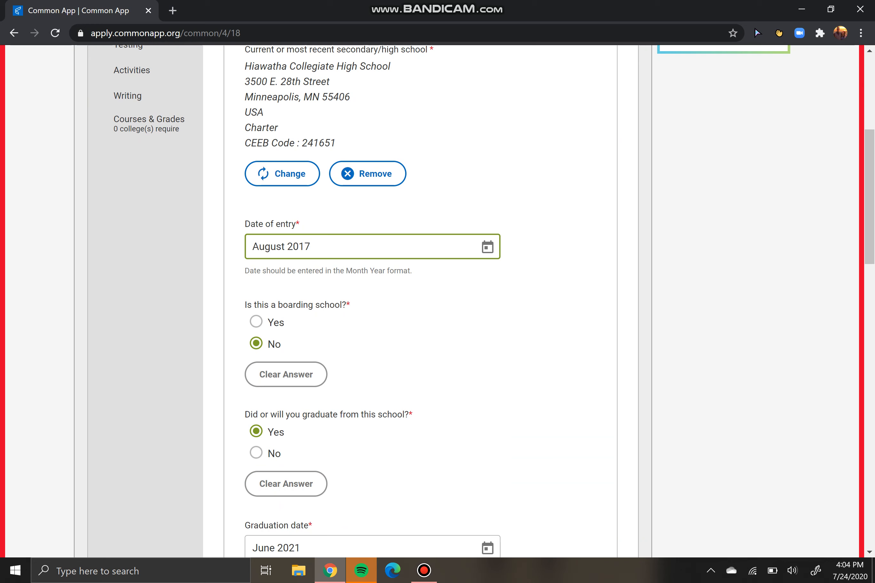
left_click_drag(311, 247, 252, 247)
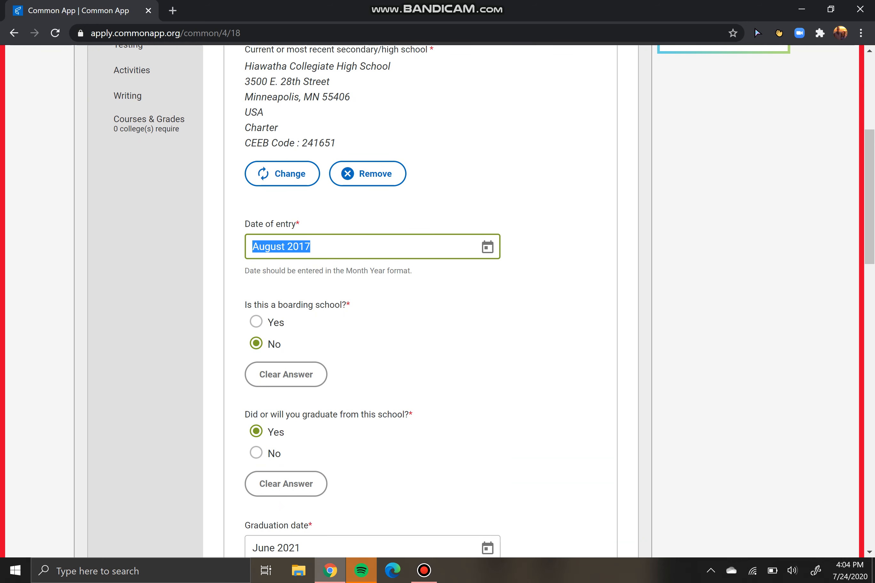
scroll(373, 300, "down", 1)
left_click(274, 281)
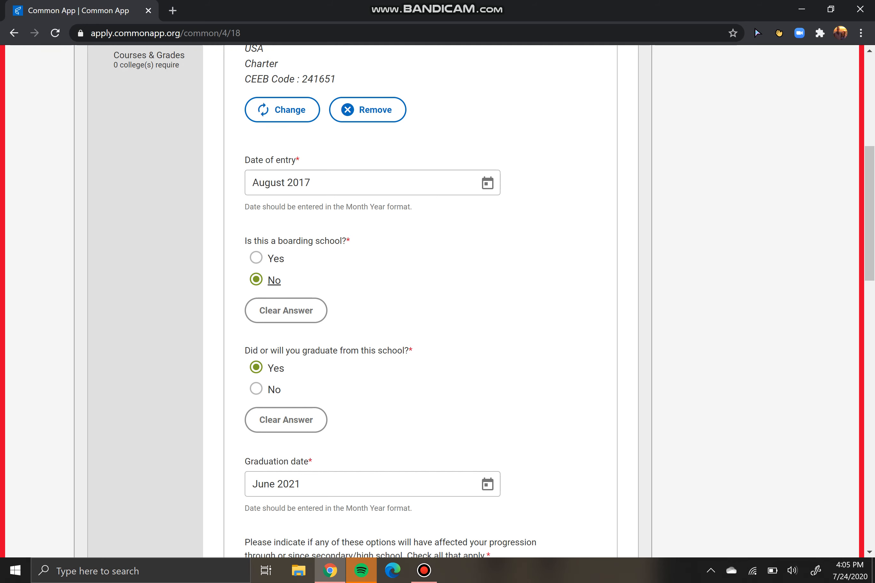
scroll(431, 301, "down", 5)
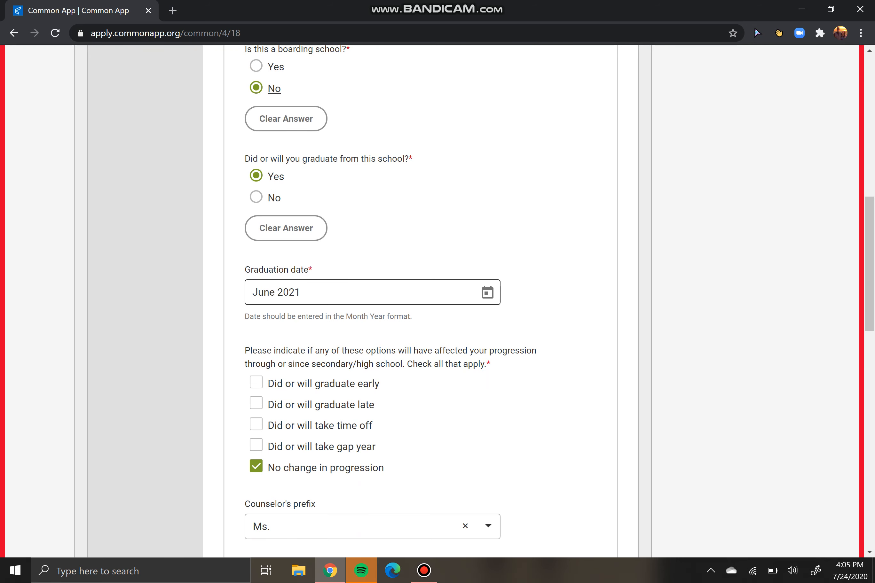
Review the counselor fields and save the Current or Most Recent Secondary/High School section
scroll(432, 301, "down", 3)
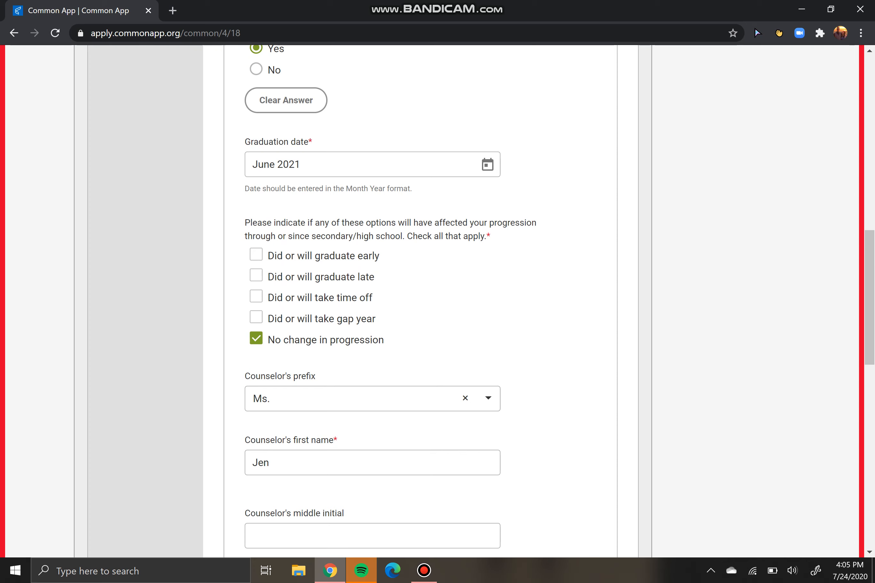
scroll(373, 301, "down", 3)
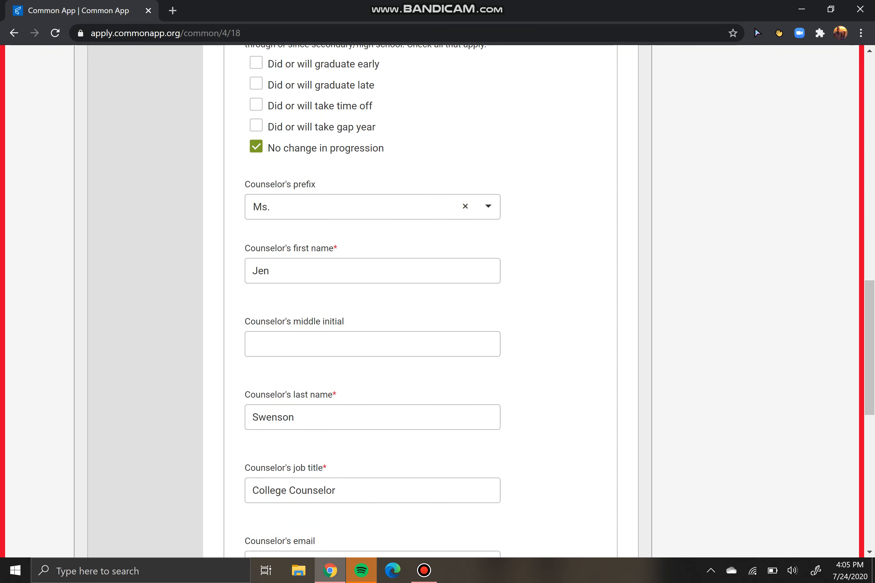
scroll(373, 301, "down", 1)
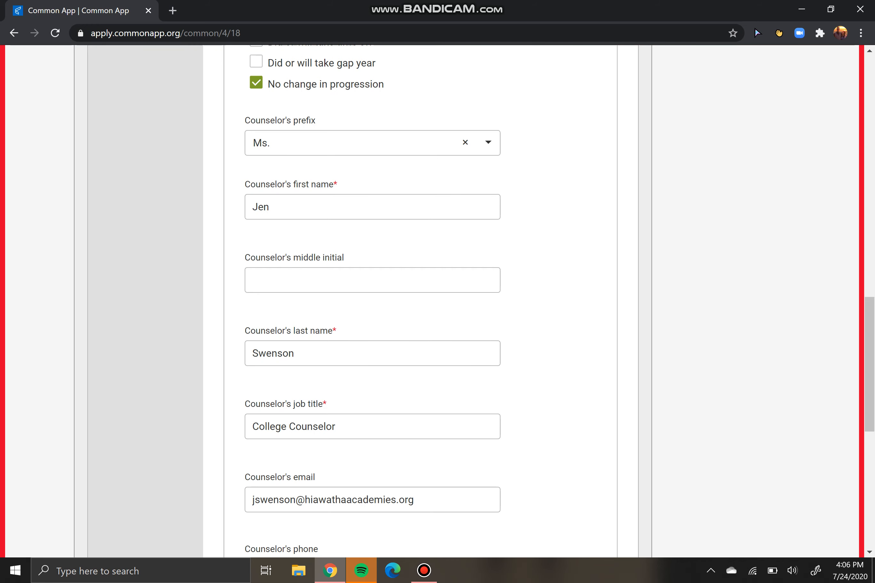
scroll(429, 301, "down", 3)
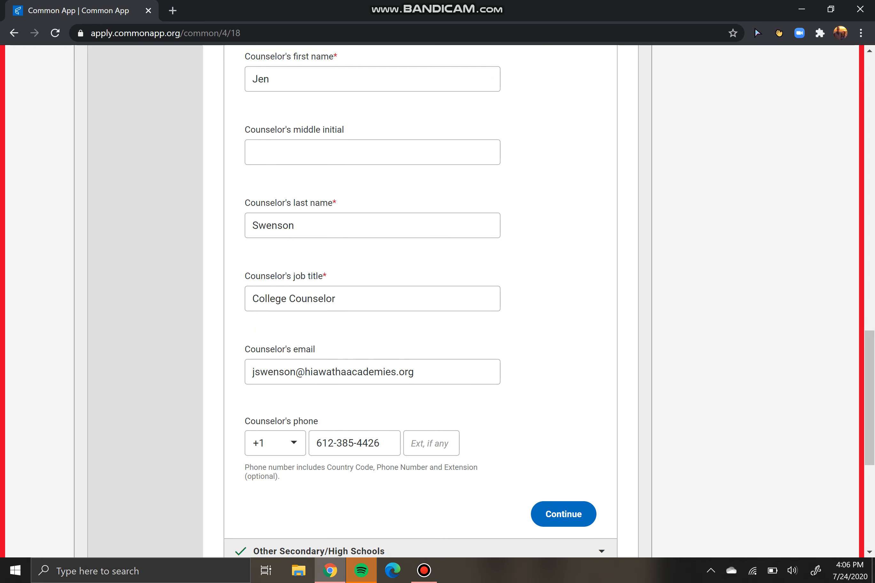
scroll(430, 301, "up", 3)
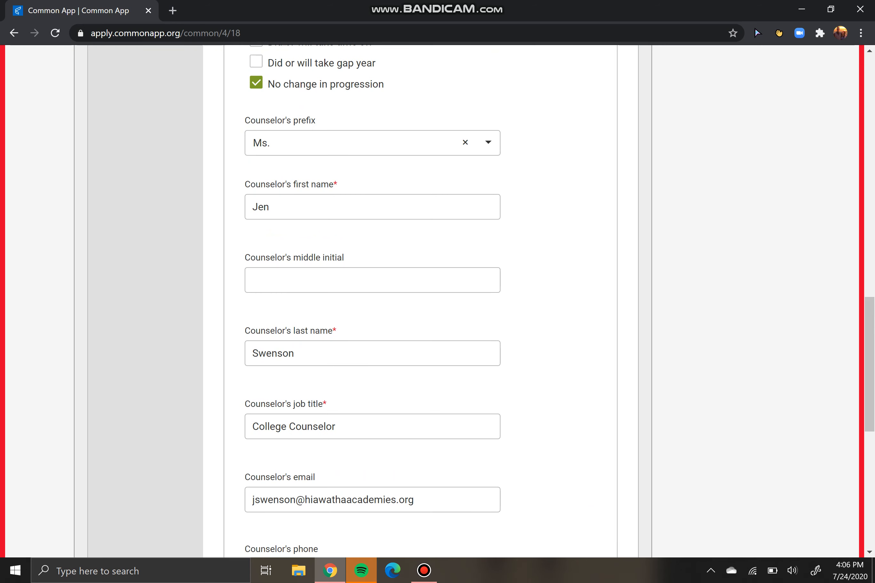
scroll(430, 301, "down", 5)
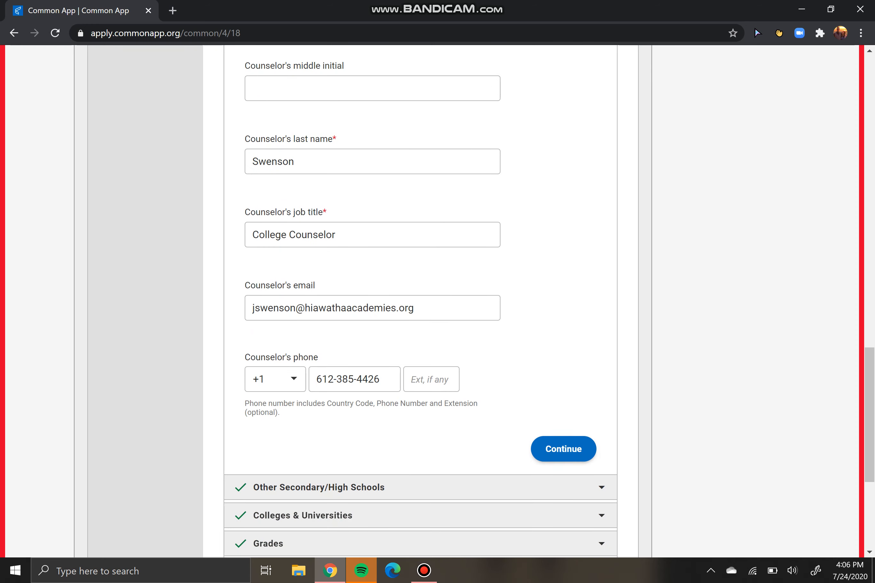
left_click(563, 448)
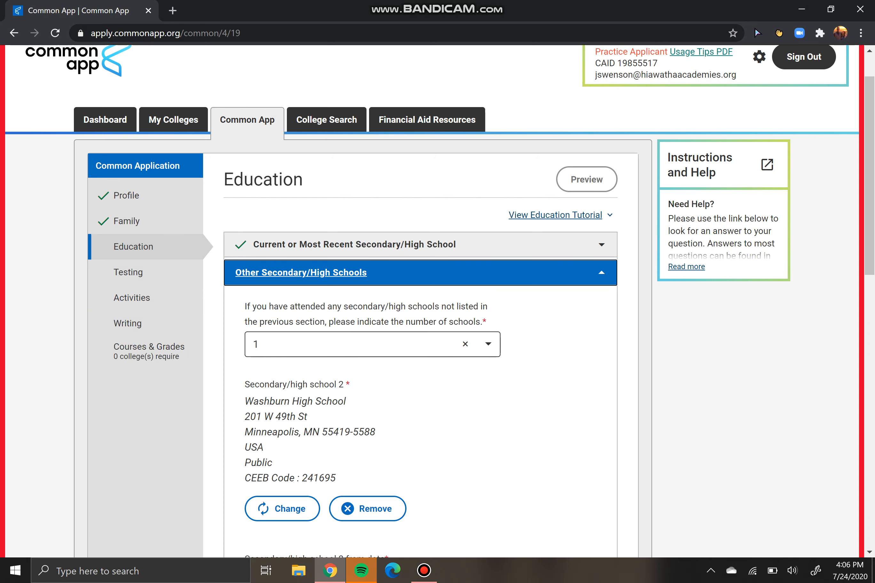
Set the number of other secondary schools to 1, keeping Washburn High School listed
left_click(373, 344)
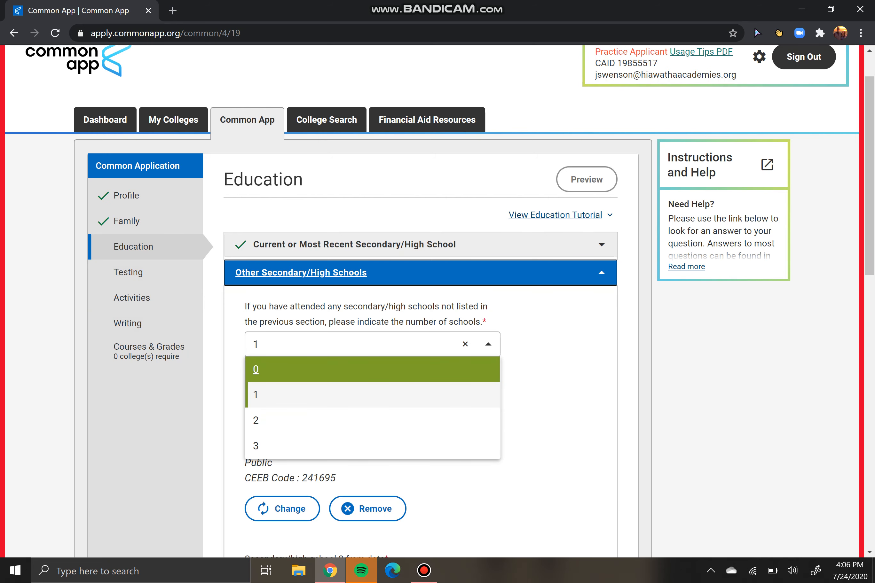
key("Return")
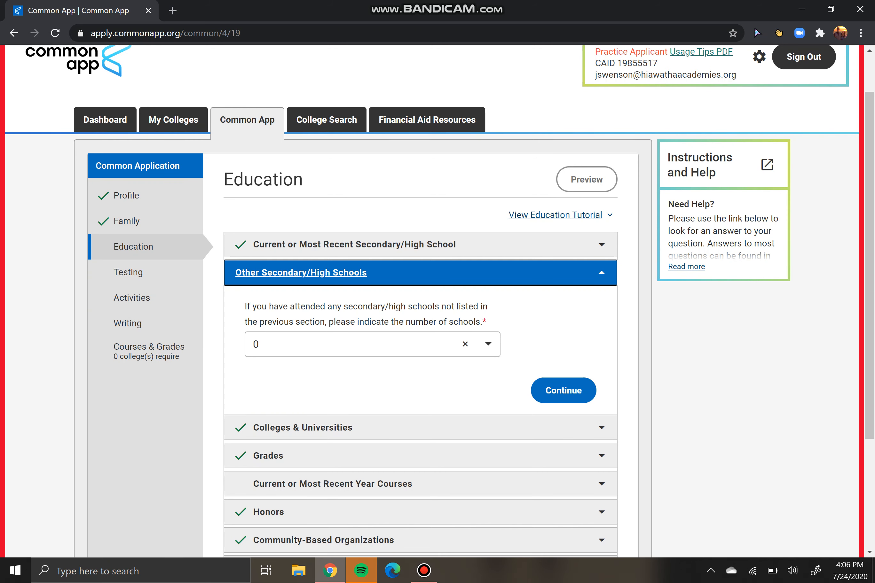
left_click(372, 344)
key("Down")
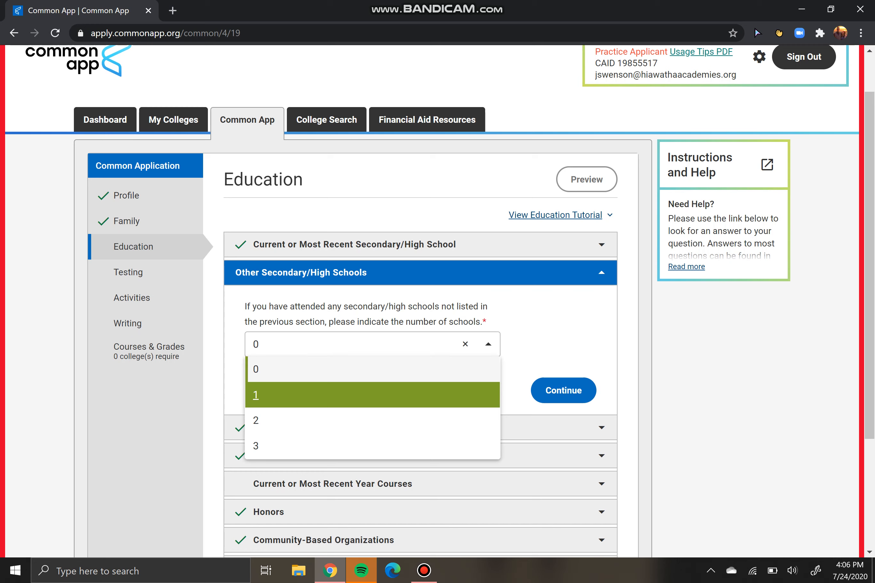
key("Up")
key("Down")
key("Return")
left_click(282, 508)
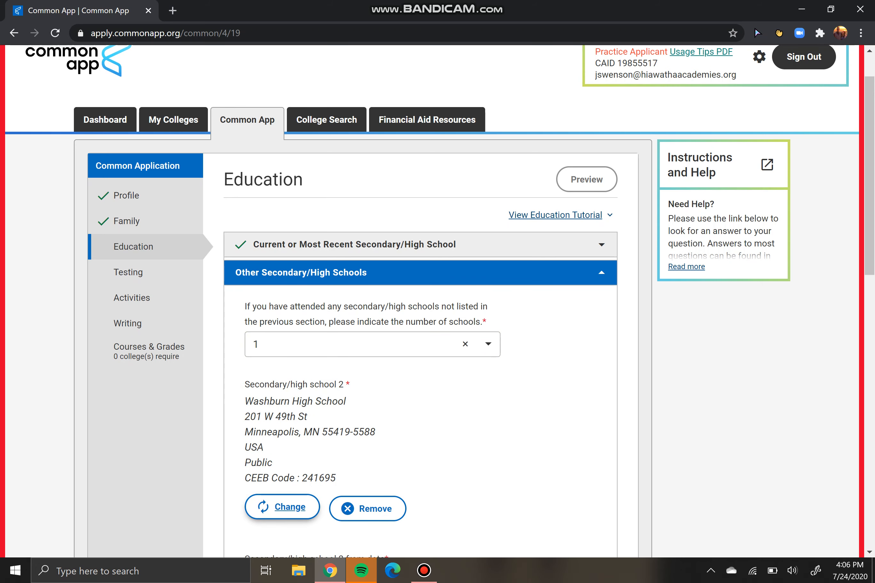
Review Washburn's August 2017–June 2018 dates and transfer reason, then save the section
scroll(433, 301, "down", 5)
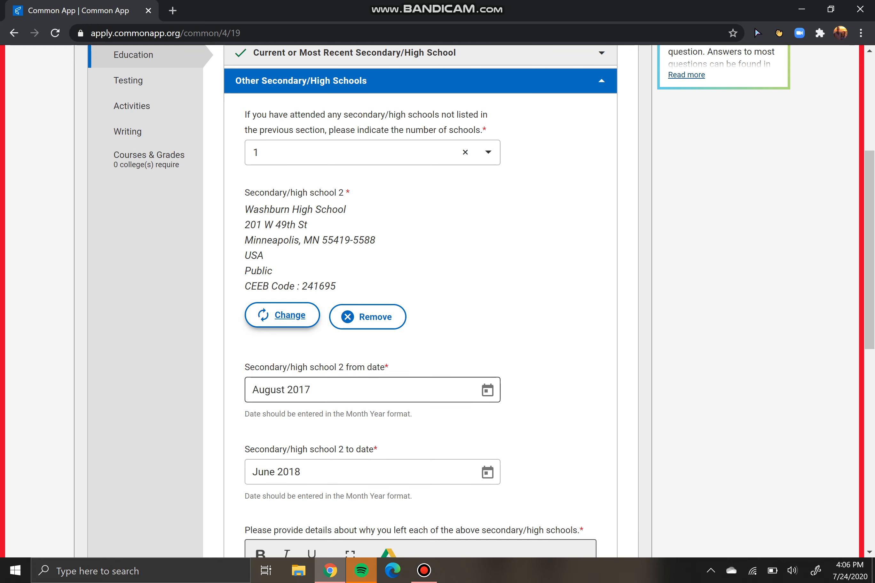
left_click_drag(259, 390, 271, 390)
left_click(312, 390)
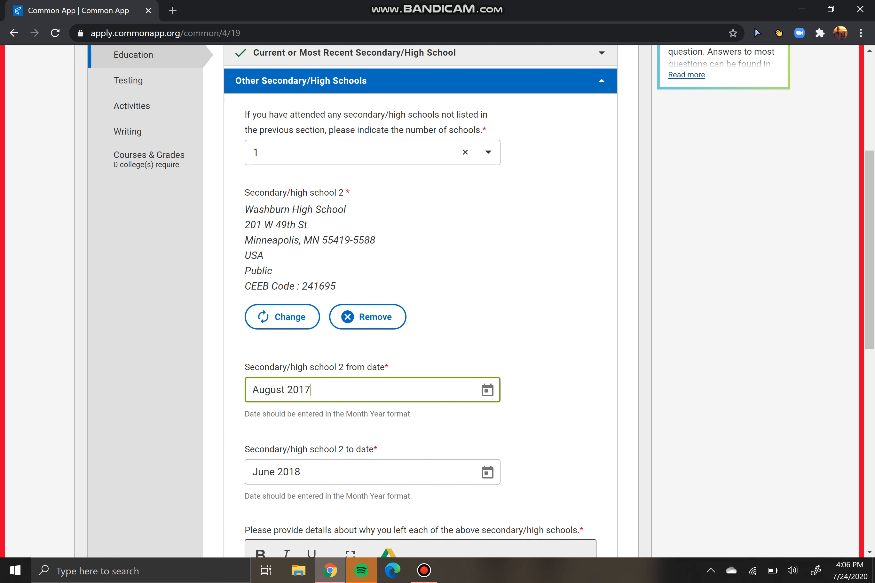
scroll(481, 302, "down", 1)
scroll(420, 301, "down", 5)
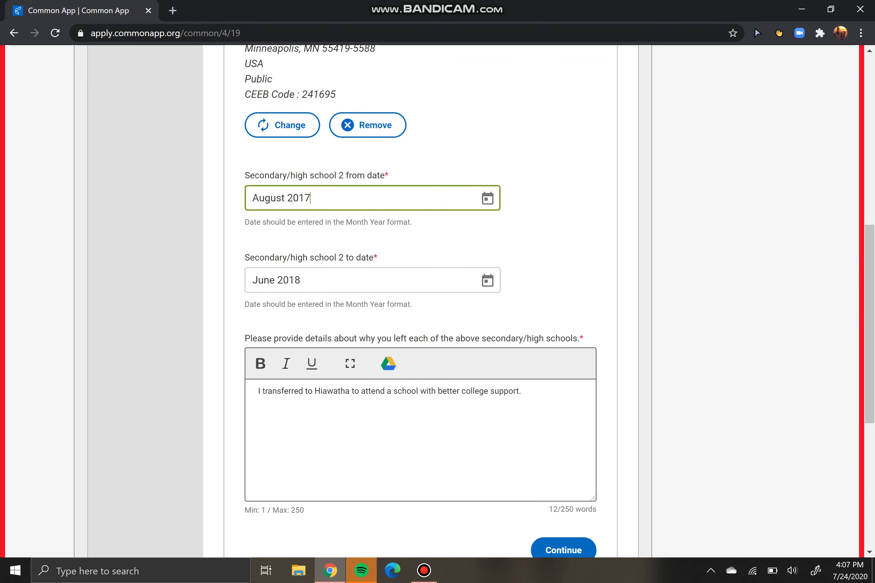
left_click(322, 392)
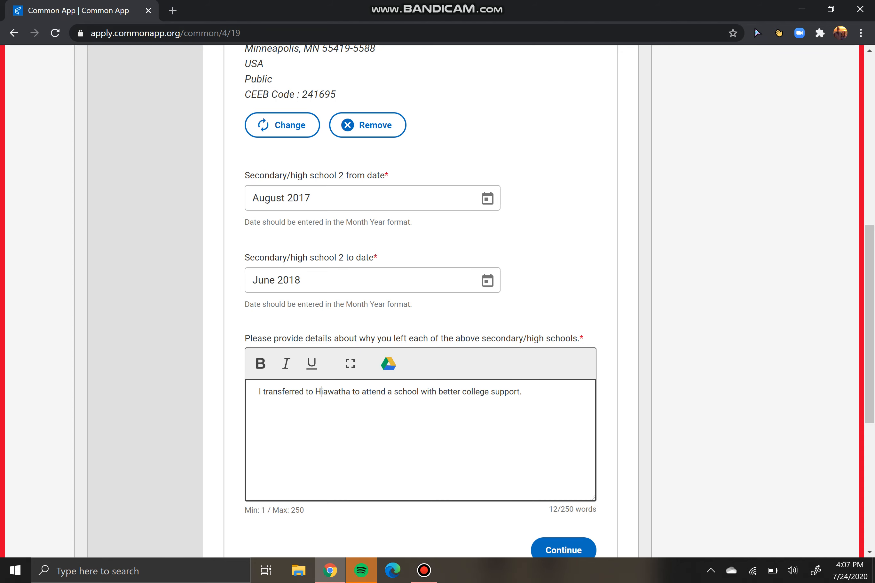
scroll(563, 420, "down", 3)
left_click(564, 421)
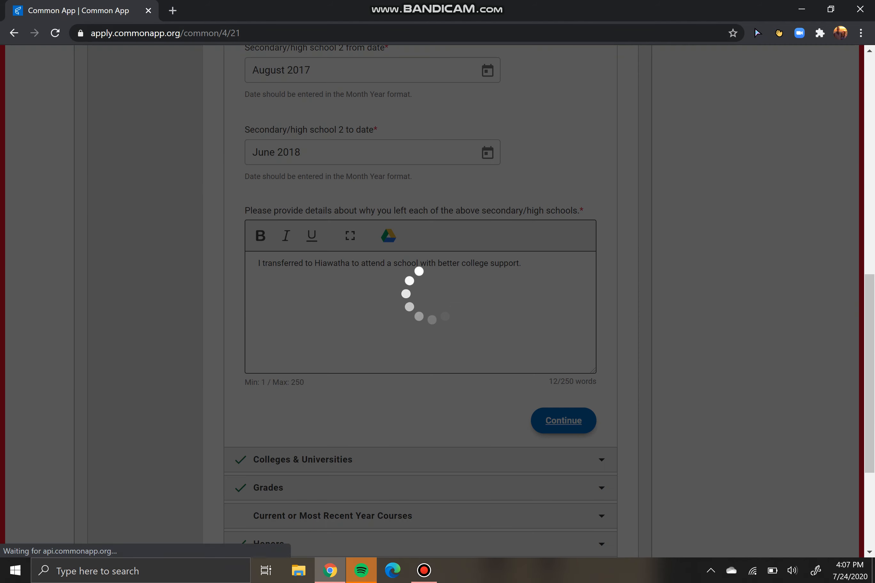
Record 0 colleges attended in Colleges & Universities and save the section
left_click(373, 344)
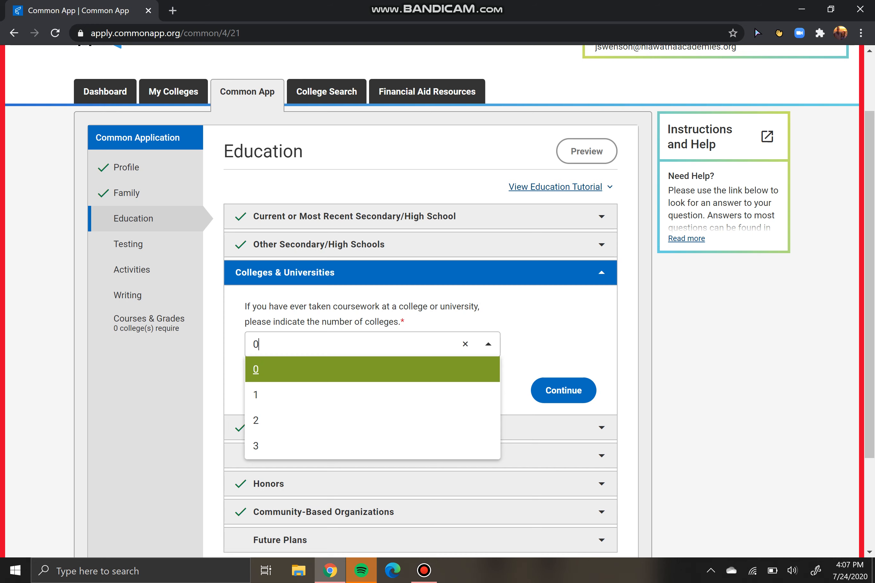
key("Return")
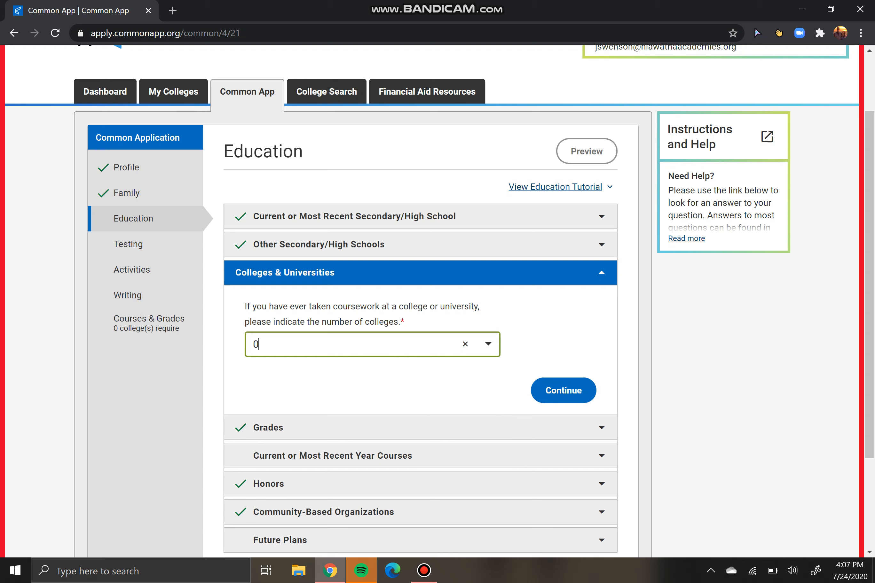
left_click(373, 344)
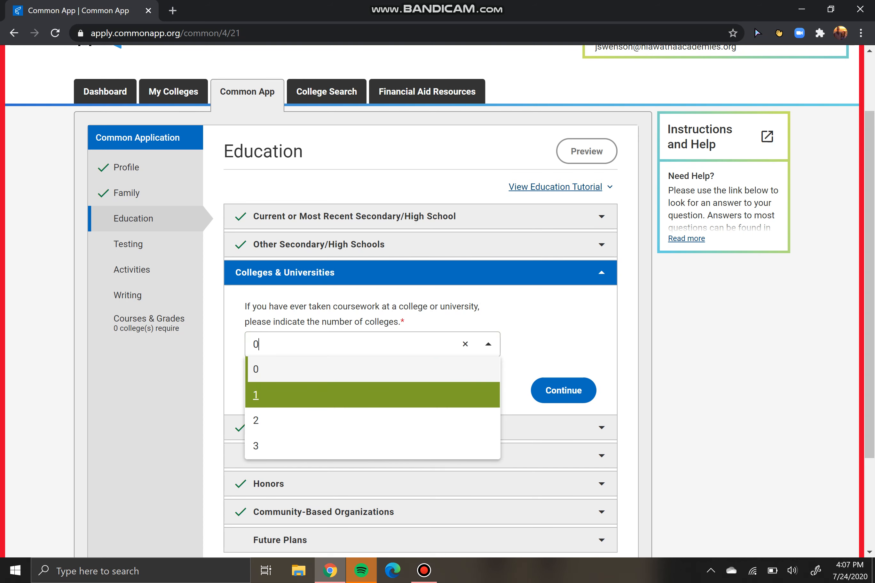
key("Return")
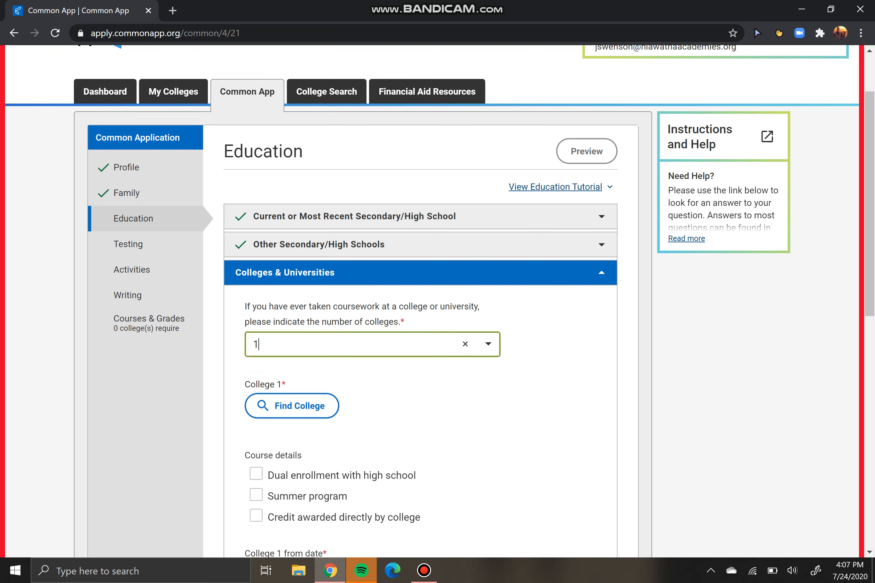
scroll(440, 301, "down", 5)
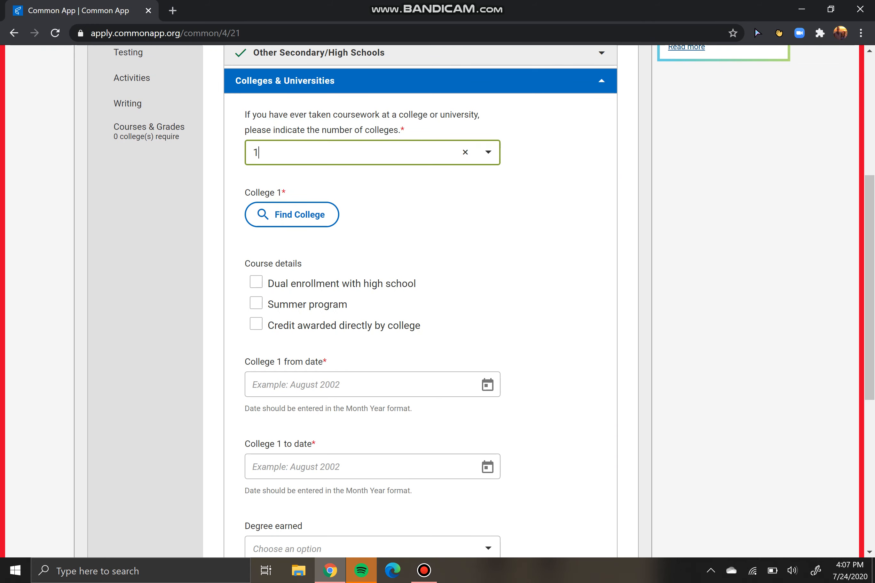
left_click(256, 324)
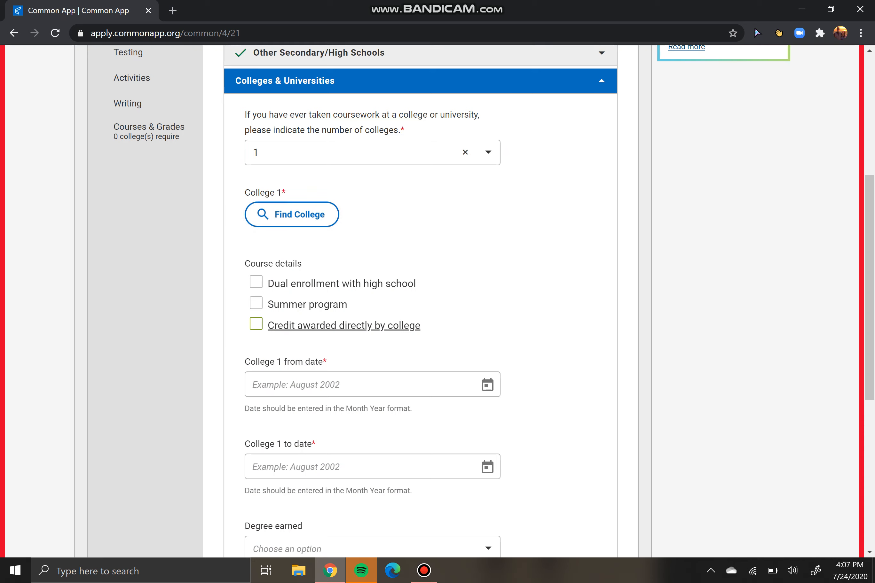
left_click(332, 153)
left_click(331, 177)
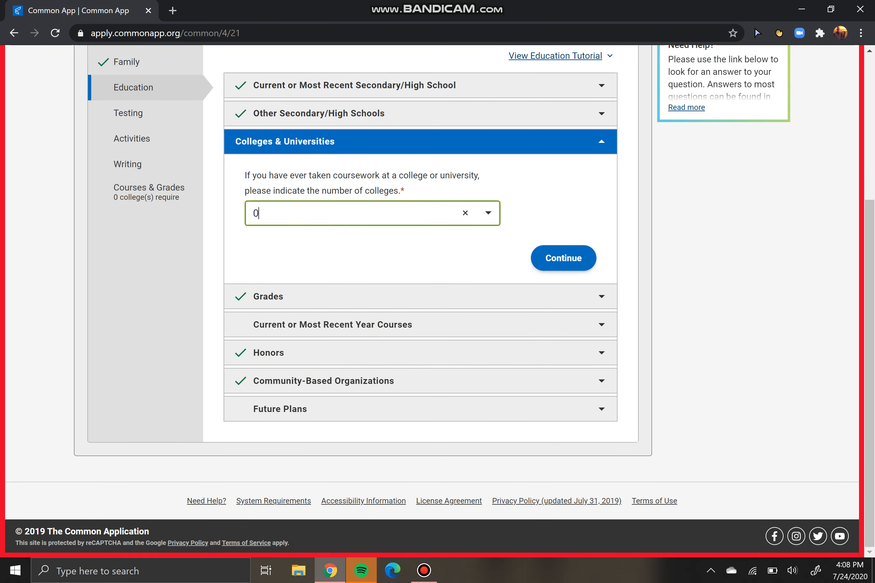
left_click(563, 259)
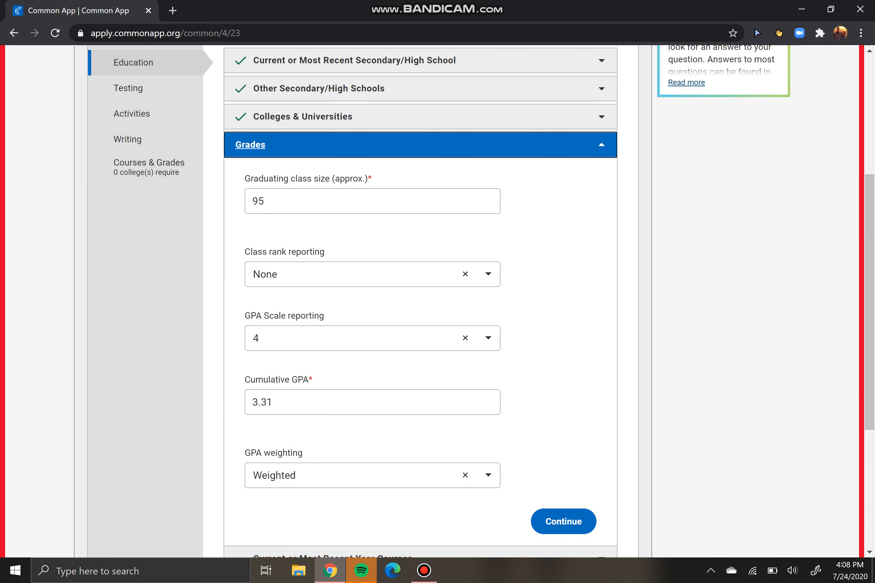
Keep class size 95, rank None, GPA 3.31 on a 4 scale, Weighted, and save Grades
left_click(268, 202)
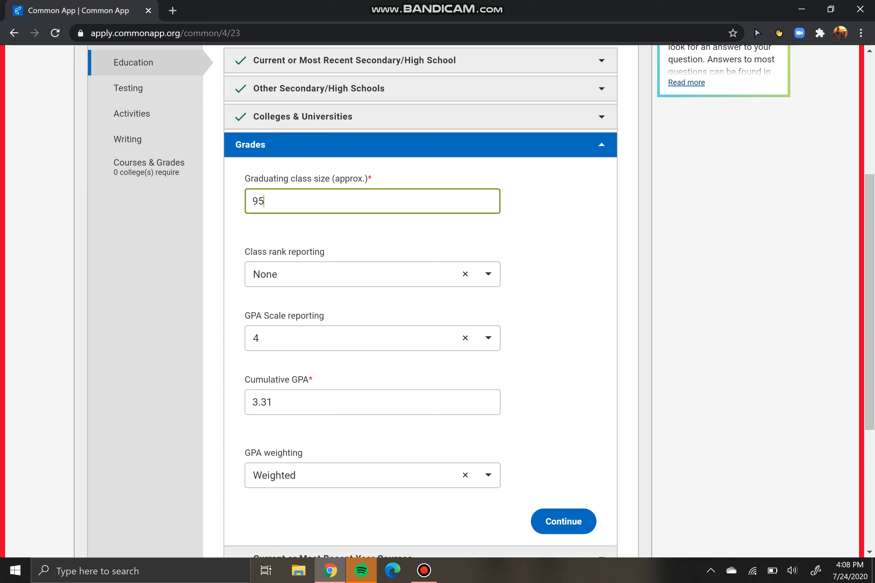
left_click(373, 275)
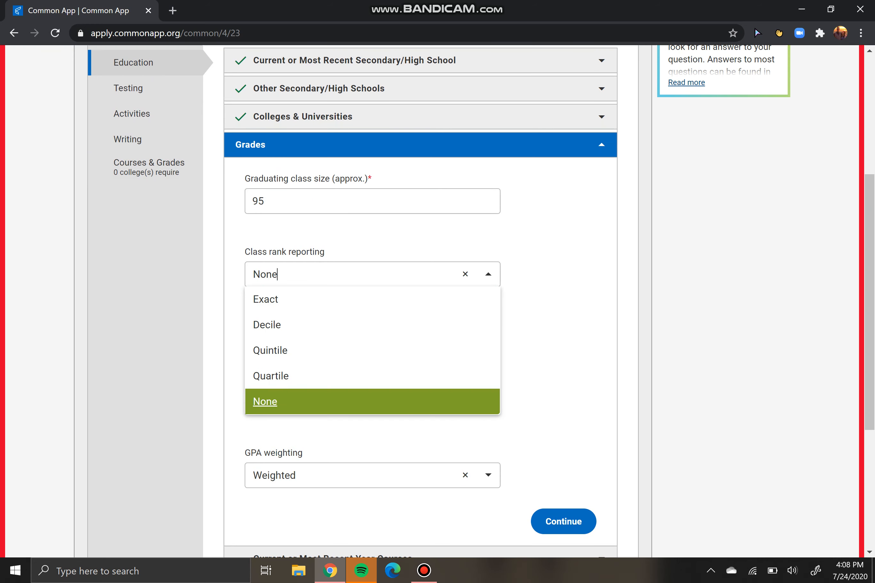
key("Return")
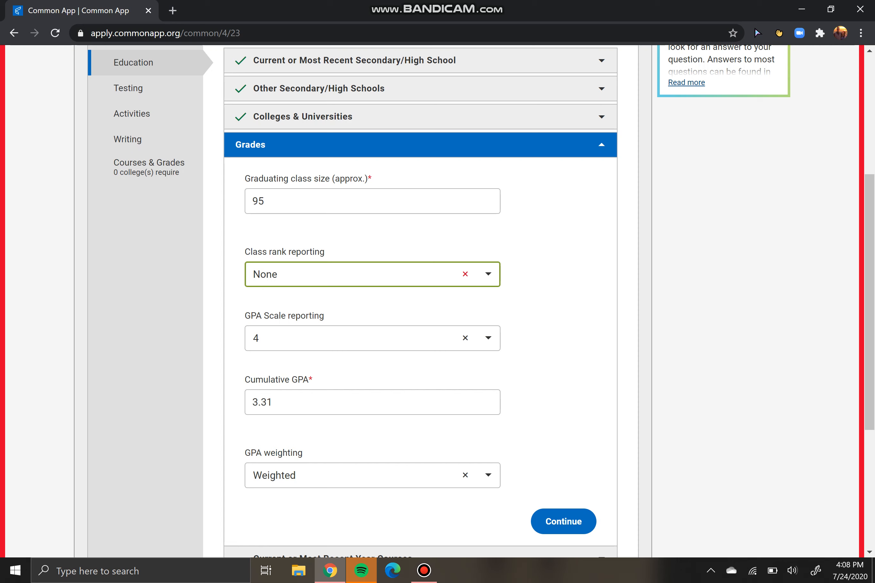
left_click(489, 339)
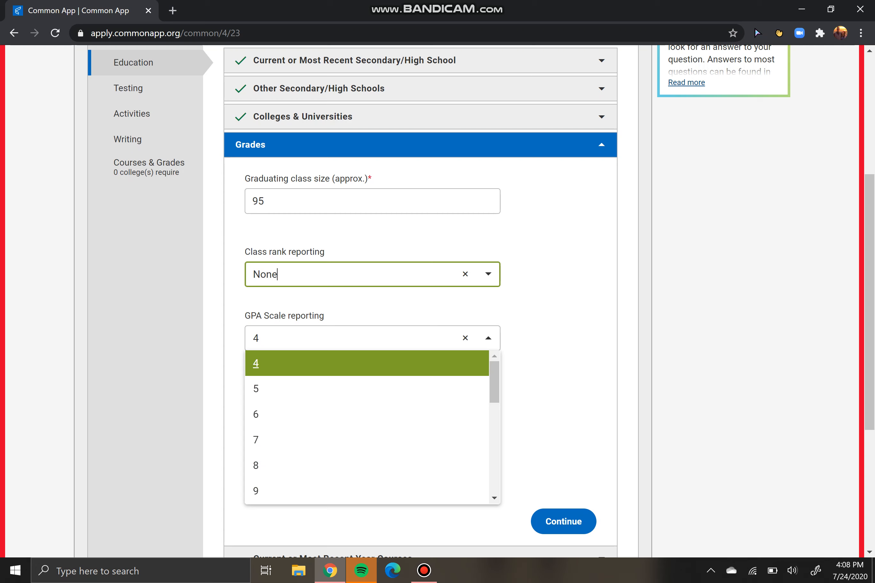
left_click(488, 339)
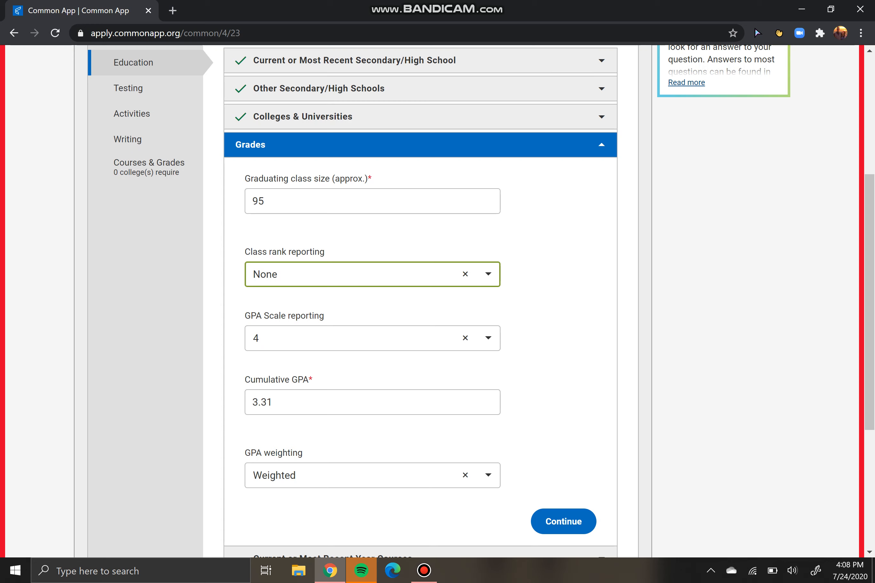
left_click(272, 403)
key("ctrl+a")
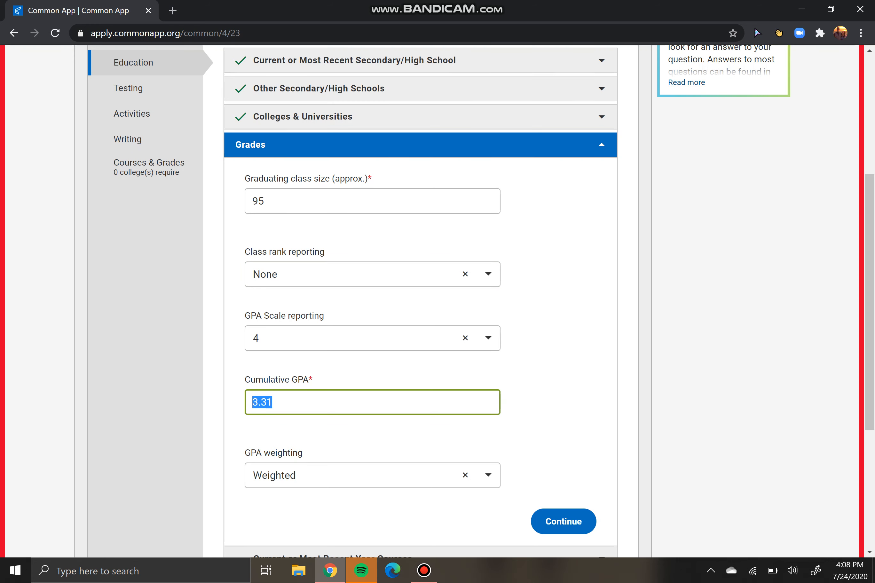
scroll(436, 301, "down", 2)
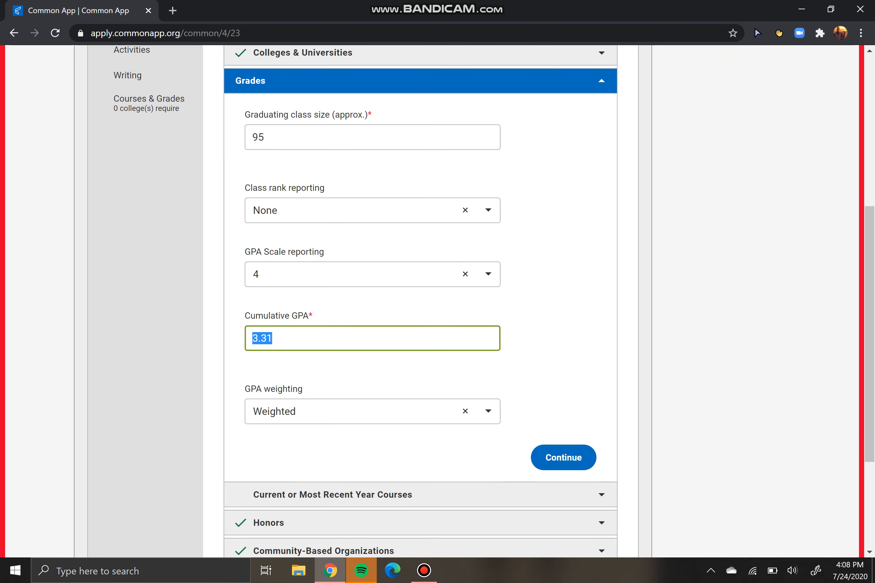
key("Tab")
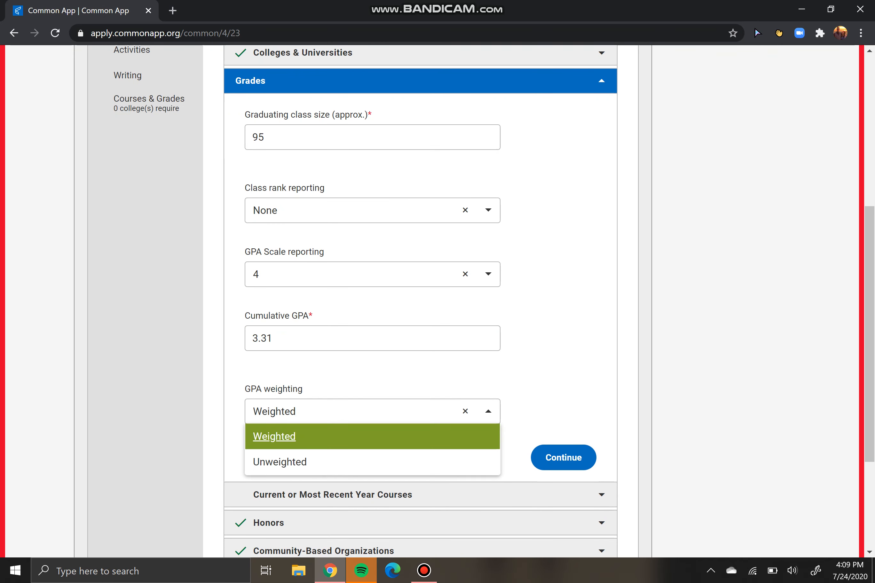
key("Return")
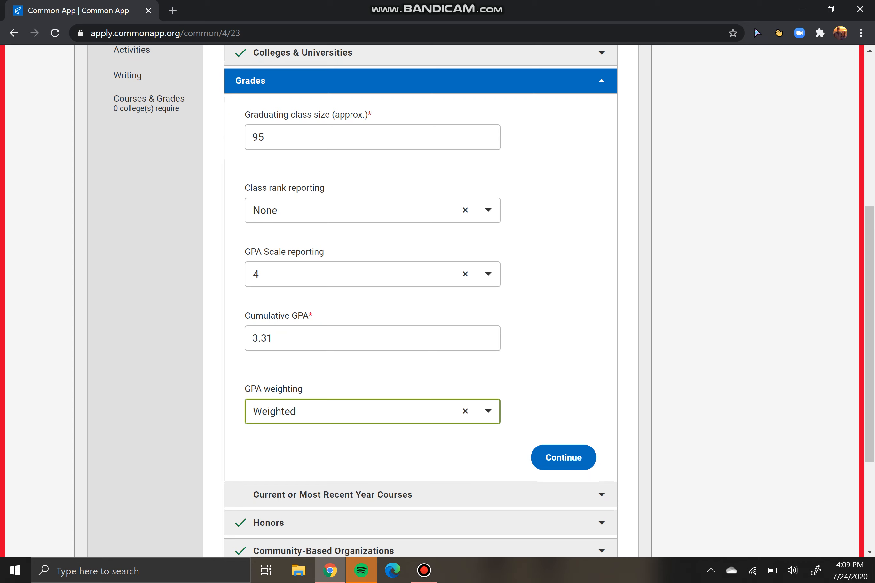
left_click(564, 458)
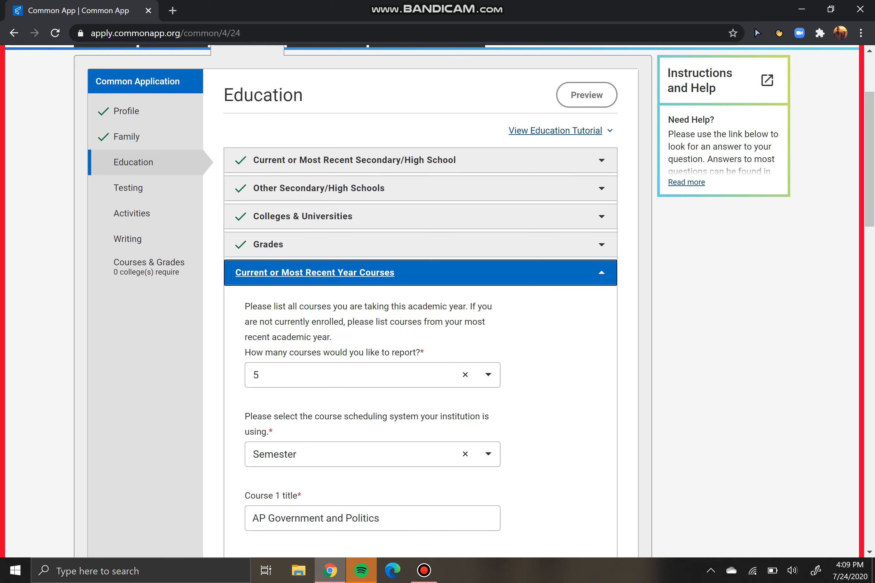
scroll(437, 301, "down", 3)
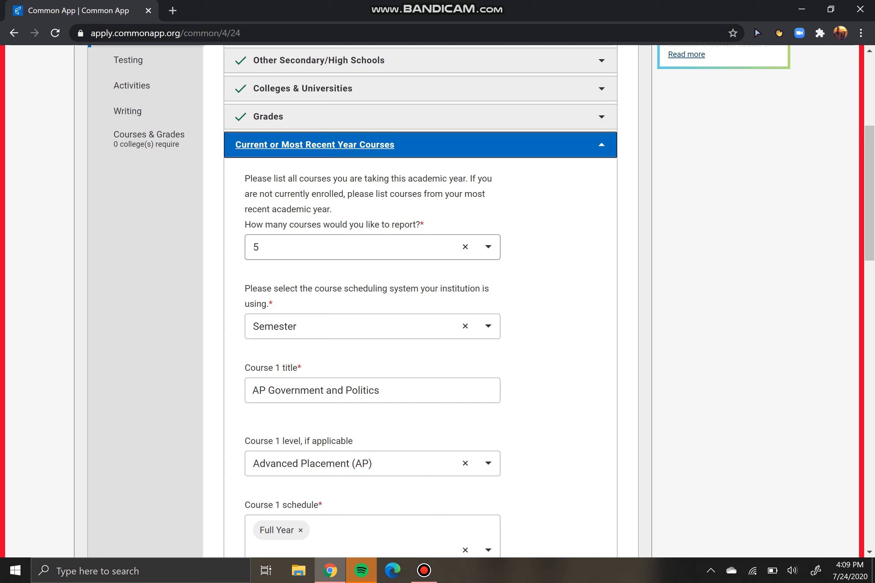
left_click(372, 248)
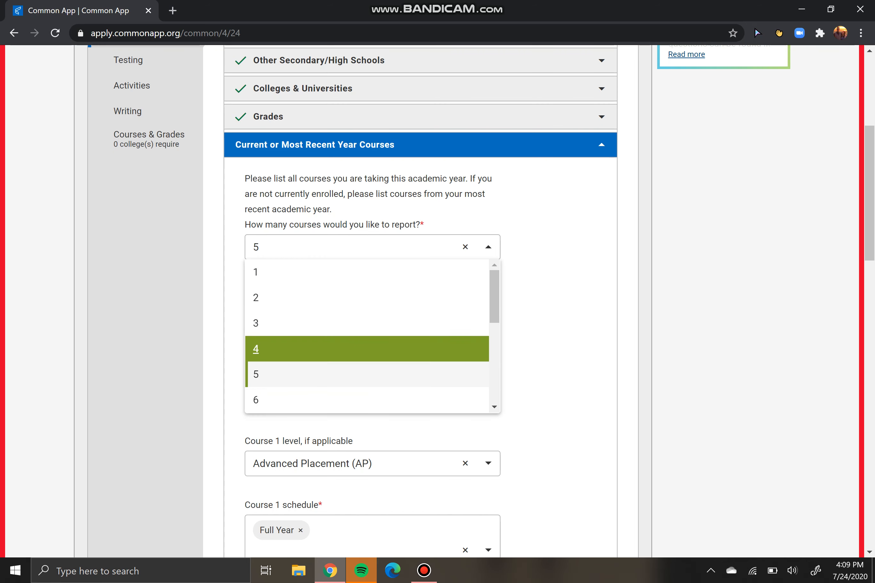
scroll(361, 353, "up", 1)
scroll(367, 397, "down", 3)
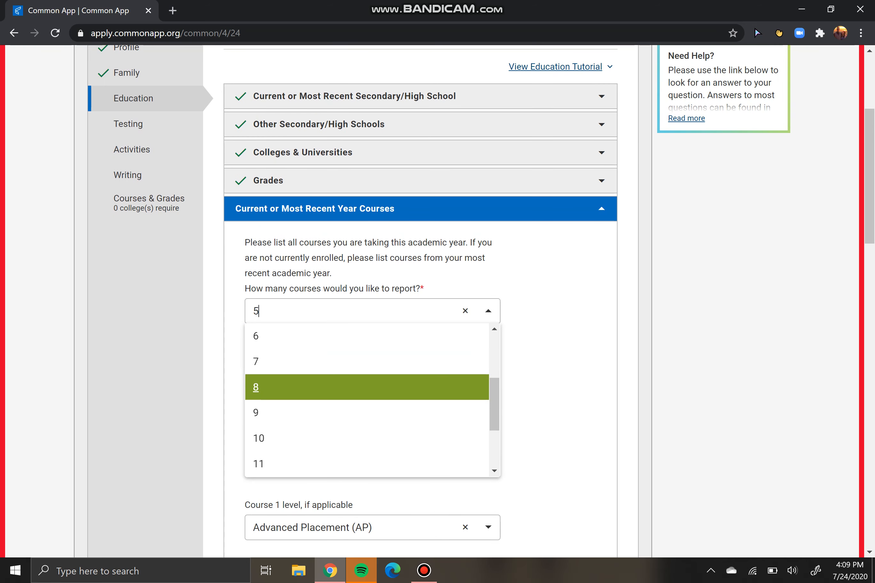
scroll(367, 400, "up", 3)
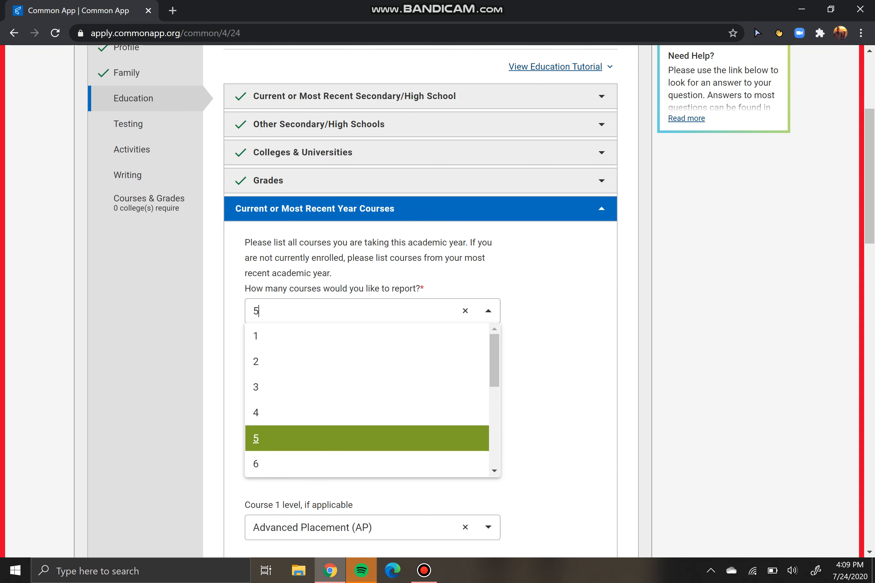
key("Return")
key("Tab")
key("Down")
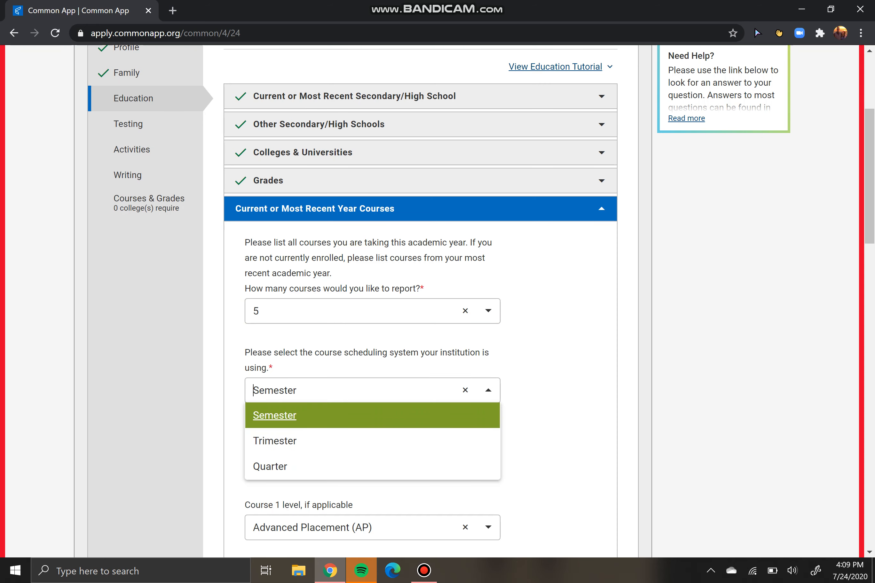
key("Down")
key("Up")
key("Return")
left_click(557, 339)
scroll(557, 339, "down", 3)
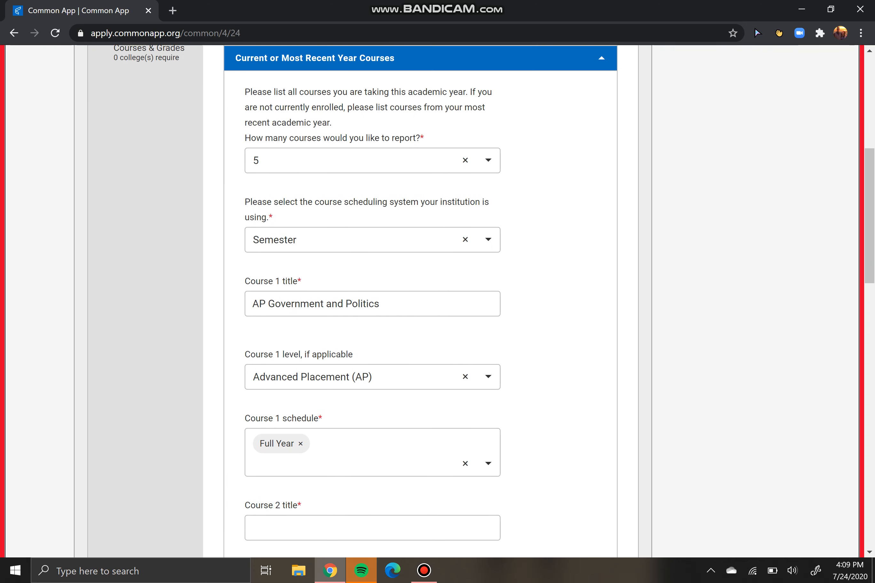
scroll(421, 301, "down", 1)
left_click_drag(381, 263, 268, 263)
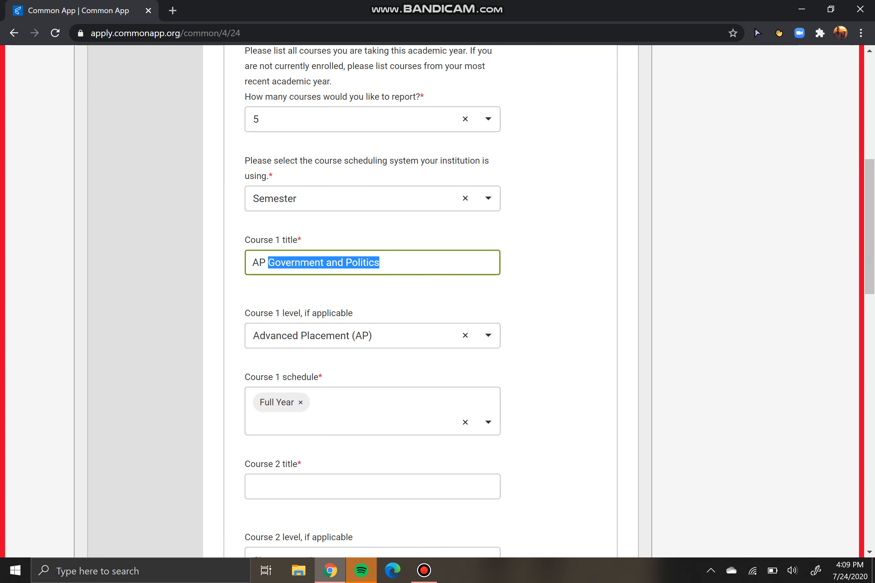
Keep Advanced Placement (AP) as the course level for Course 1
left_click(550, 271)
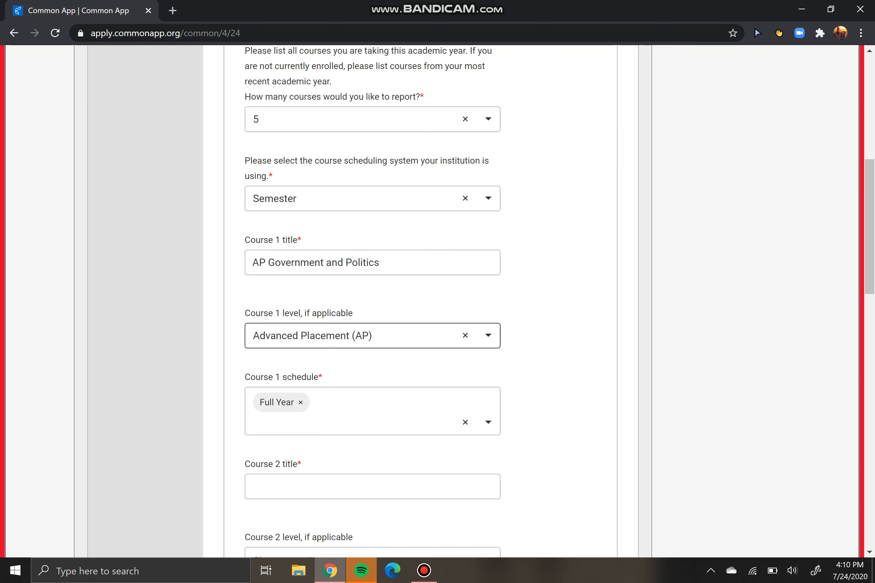
left_click(377, 336)
key("Up")
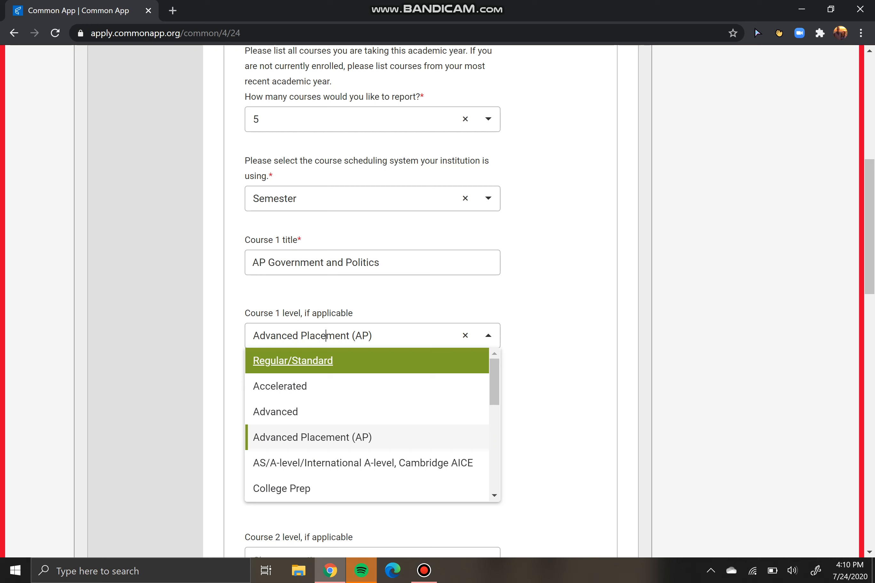
key("Down")
key("Up")
key("Down")
key("Down")
key("Down")
key("Up")
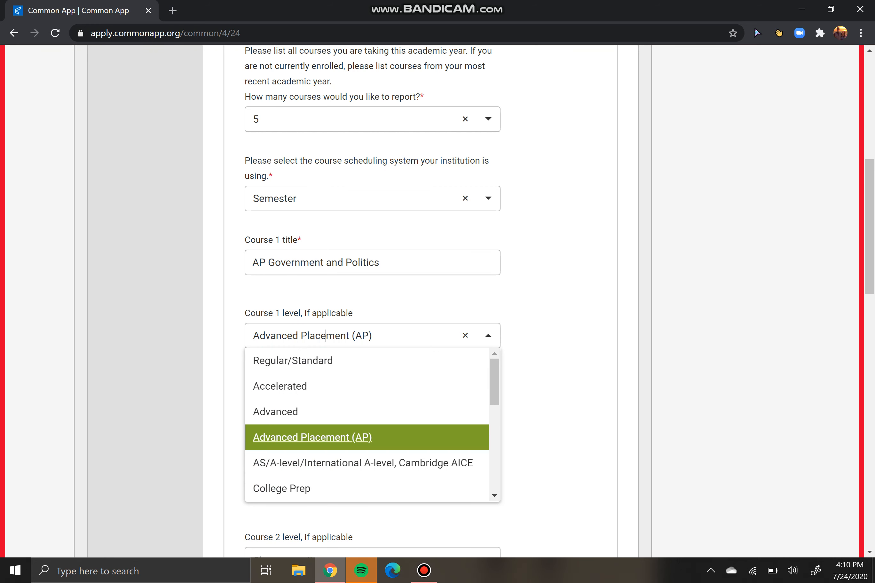
key("Up")
key("Up")
key("Up")
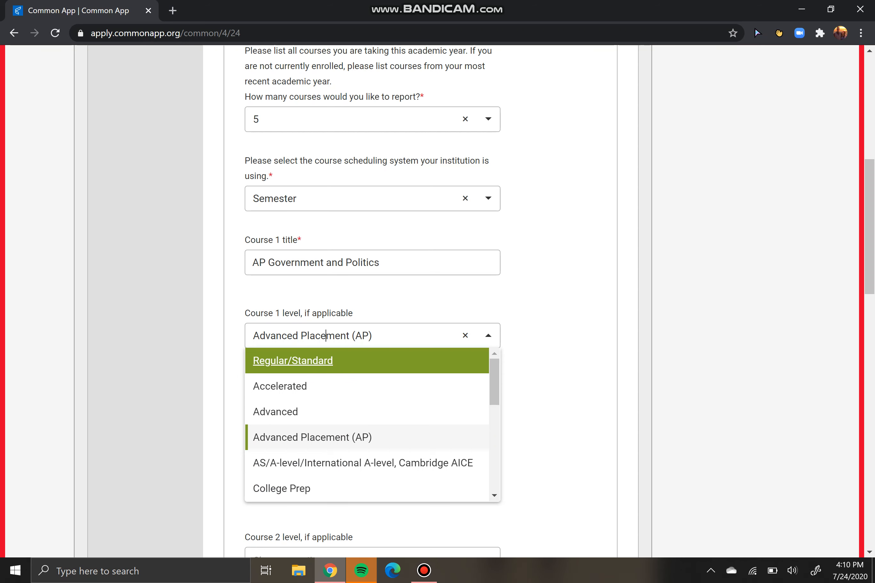
key("Down")
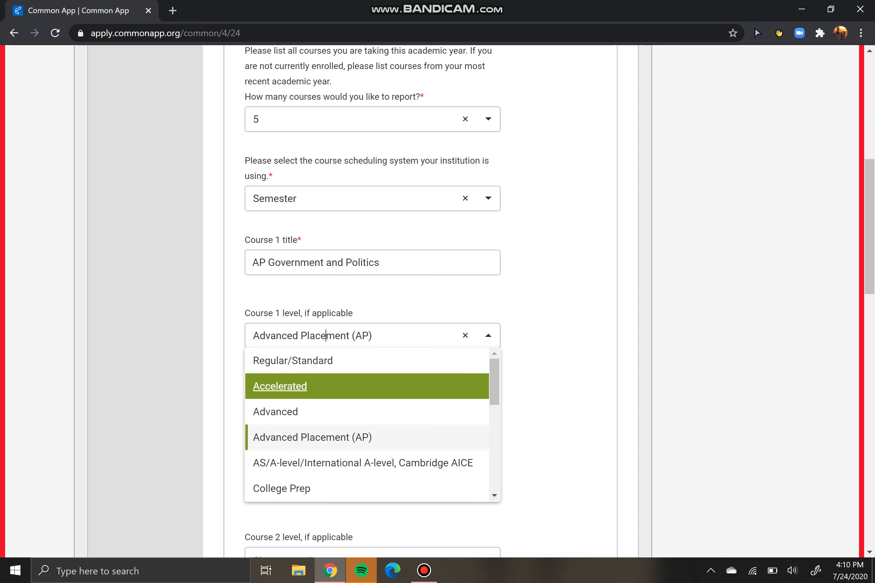
key("Down")
key("Down")
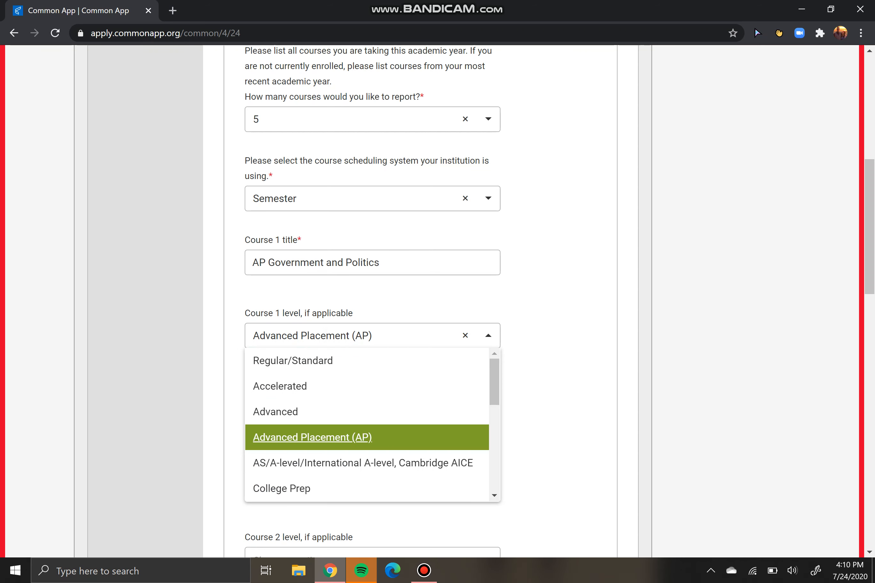
key("Return")
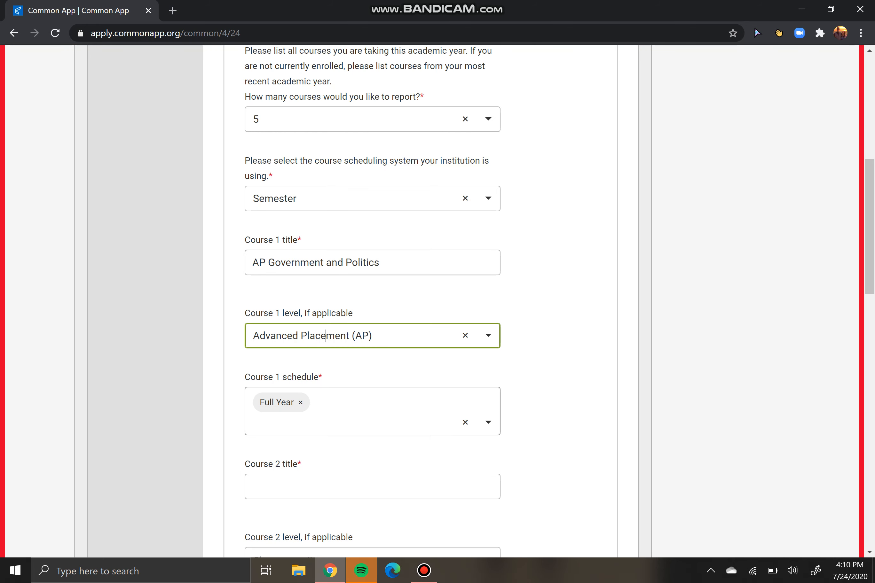
Keep Full Year as Course 1's schedule and save the current year courses
left_click(488, 422)
key("Down")
key("Down")
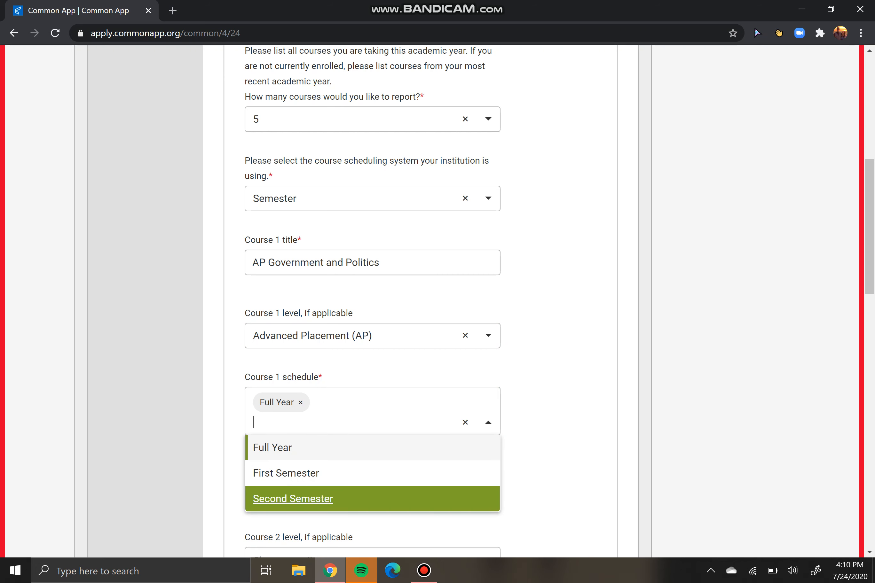
key("Up")
key("Up")
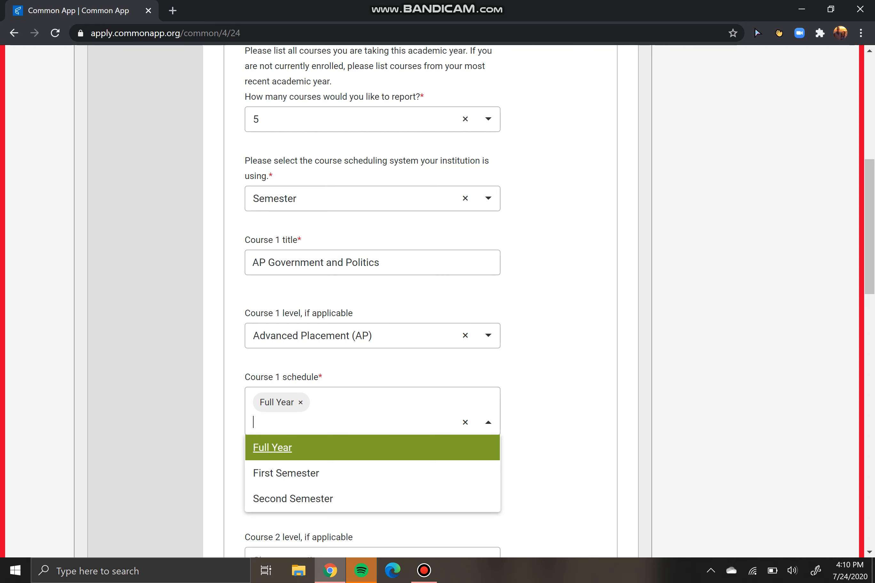
left_click(373, 448)
left_click(372, 447)
left_click(554, 425)
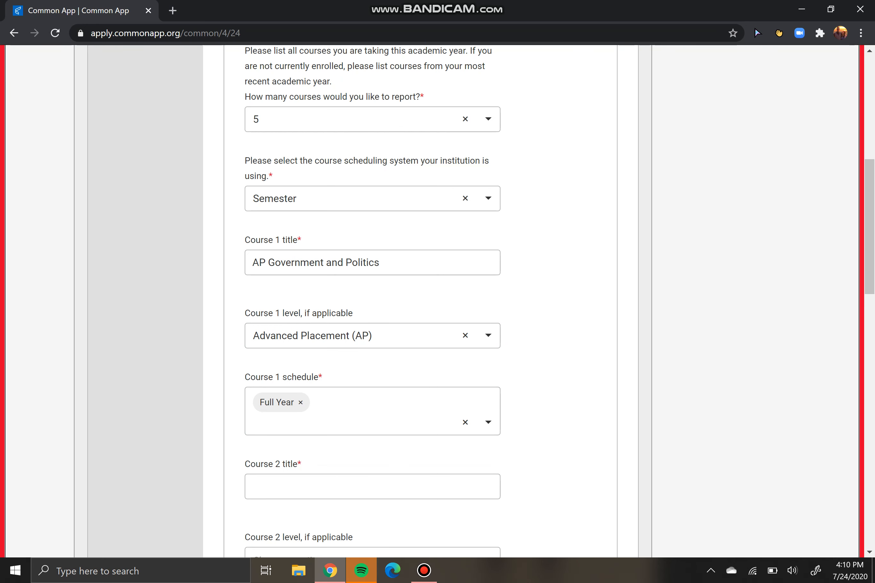
scroll(373, 377, "down", 15)
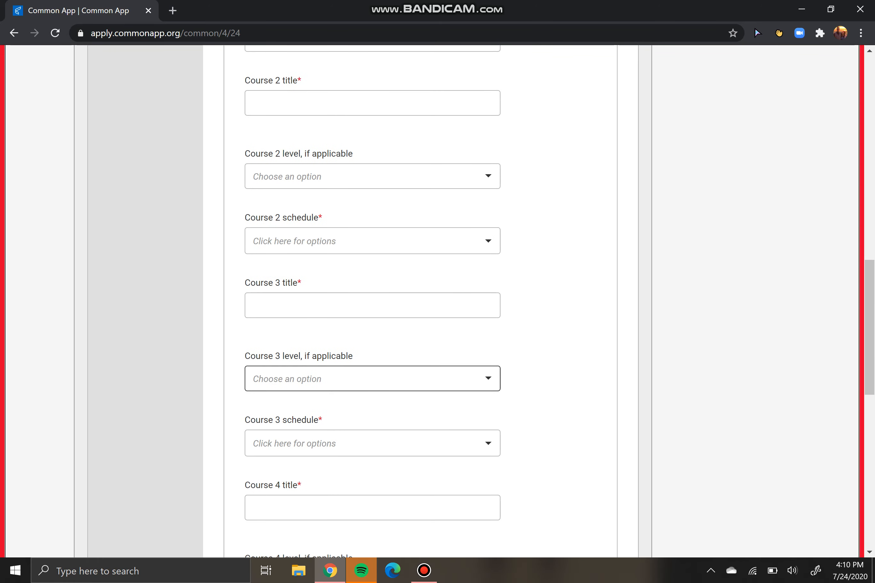
scroll(420, 376, "down", 2)
left_click(563, 379)
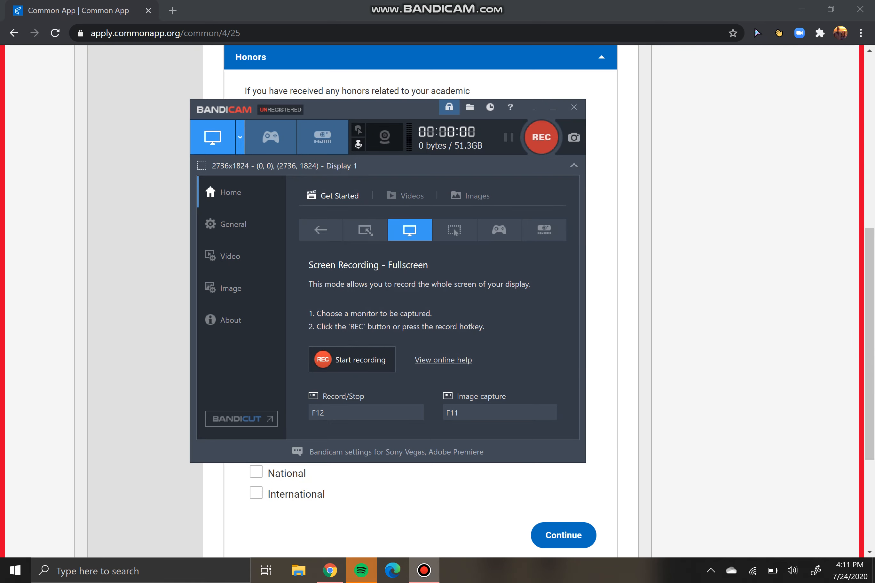
left_click(553, 109)
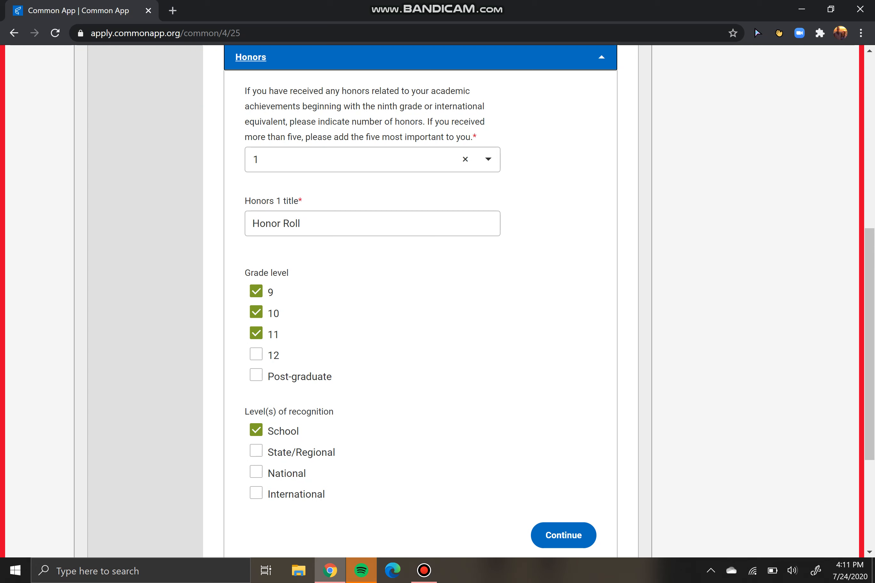
Keep 1 as the number of honors and focus the Honors 1 title field
left_click(373, 160)
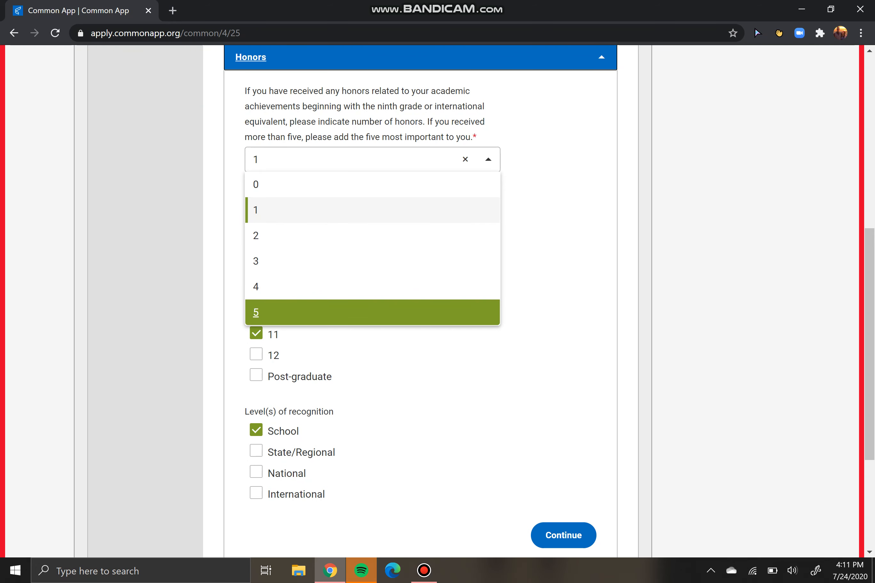
left_click(373, 210)
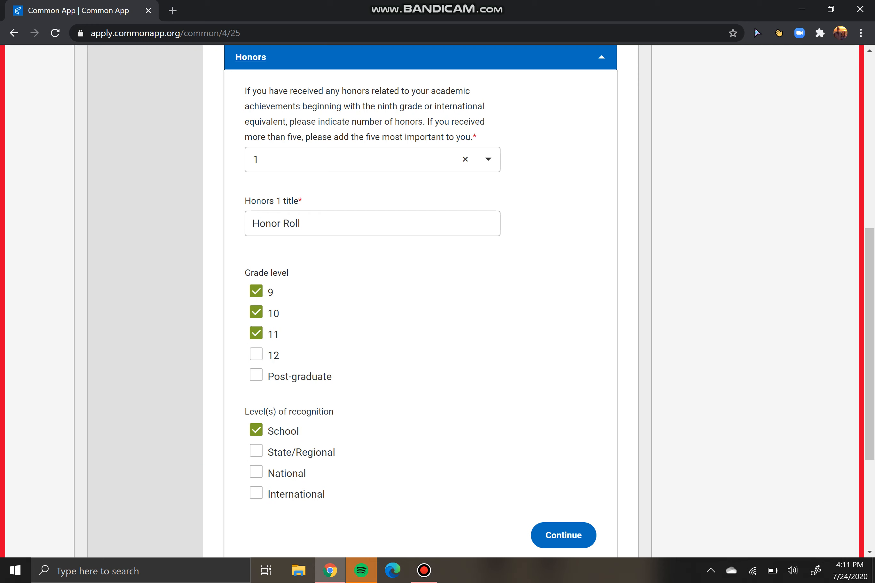
left_click(373, 159)
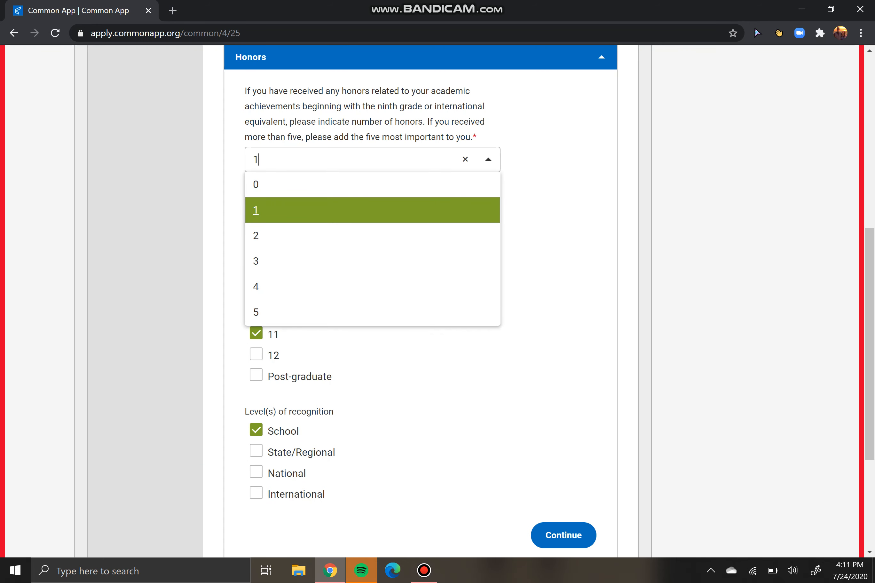
key("Down")
key("Down")
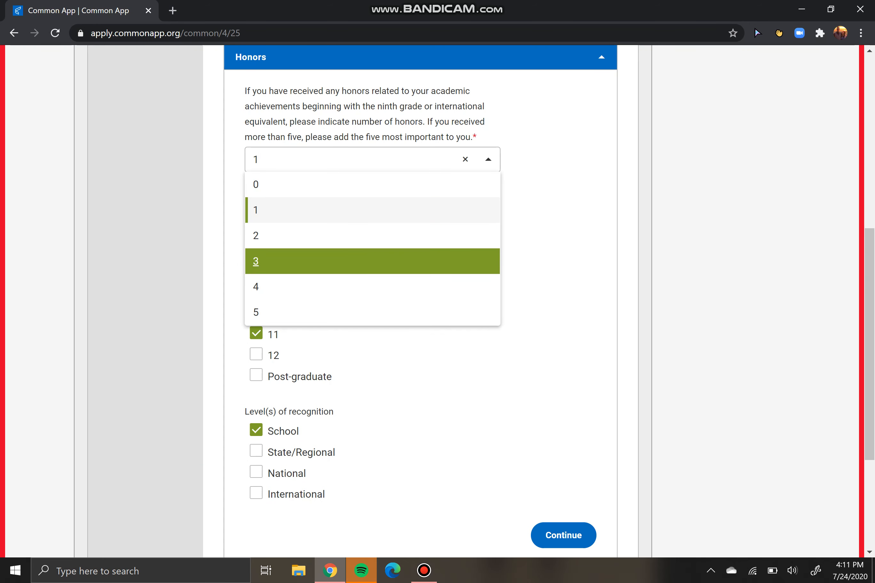
key("Up")
key("Up")
key("Up")
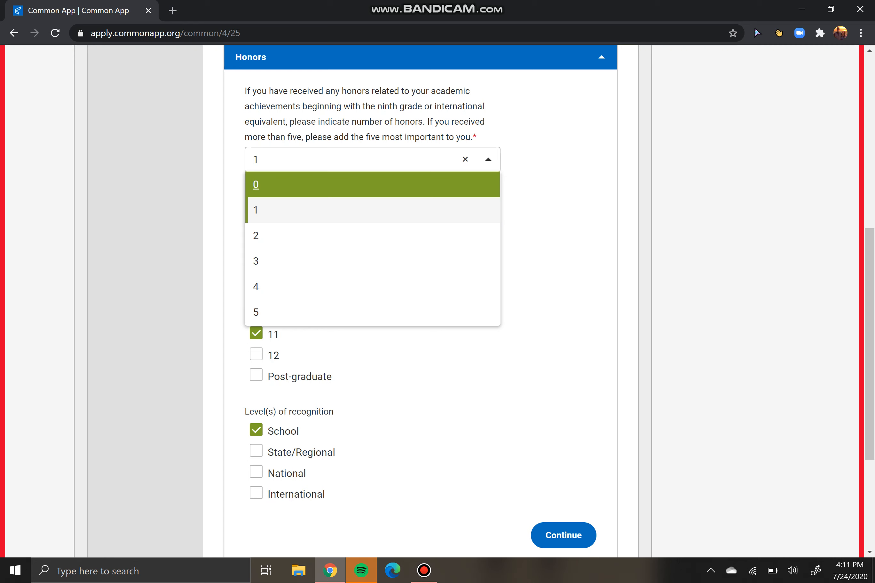
key("Down")
key("Return")
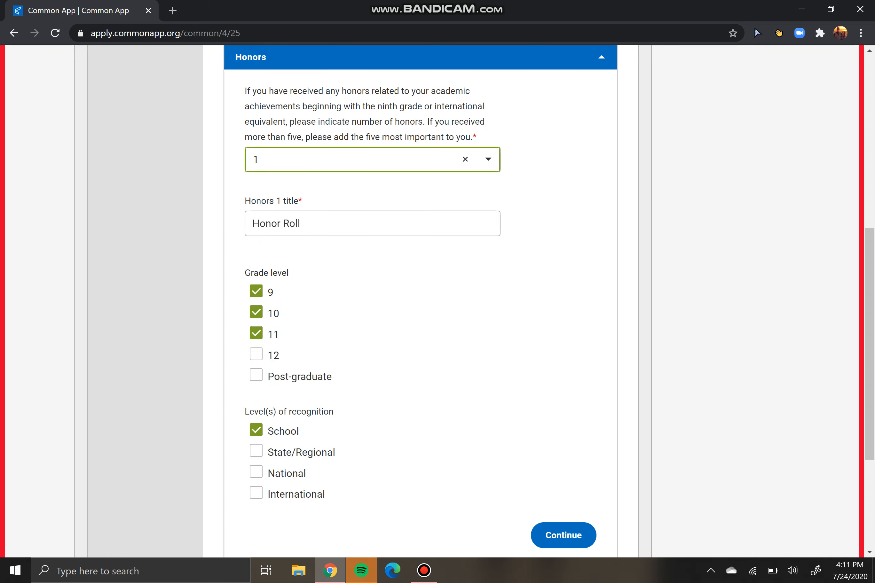
left_click(300, 223)
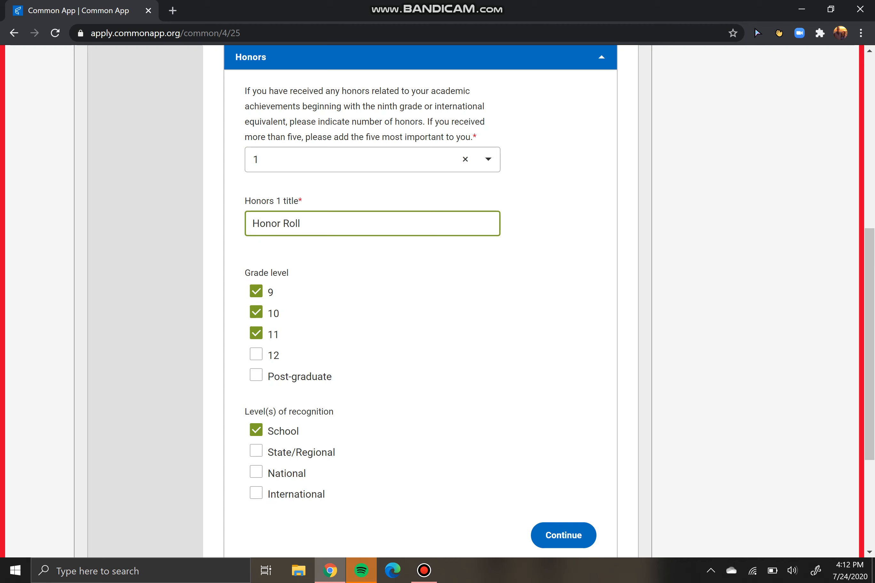
Keep grade levels 9 and 10 and the School recognition level, then save Honors
scroll(421, 301, "down", 2)
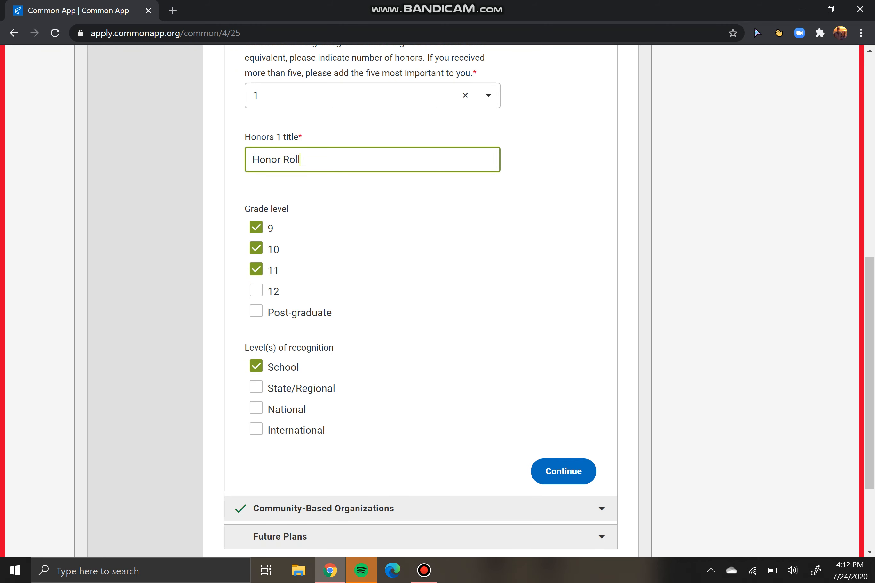
double_click(270, 229)
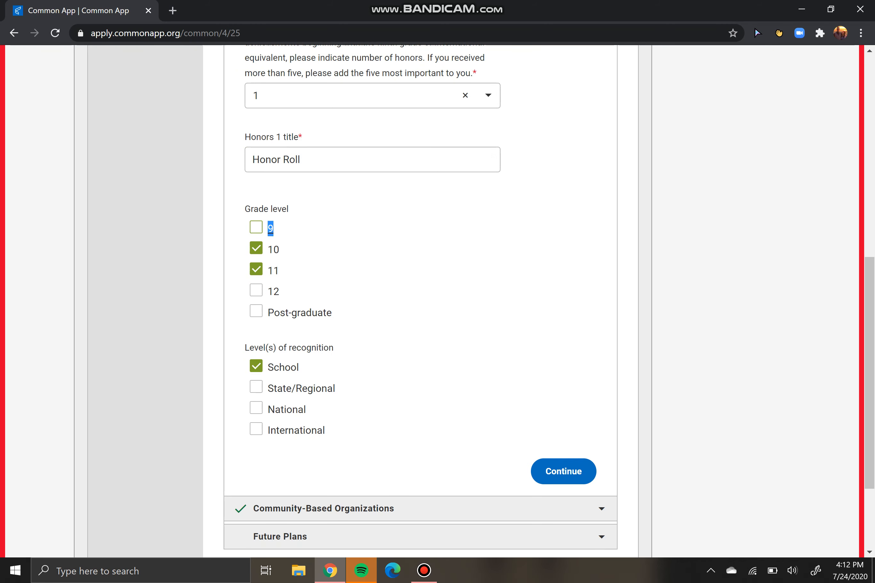
left_click(274, 250)
left_click(270, 228)
left_click(273, 249)
left_click(283, 367)
left_click(284, 367)
left_click(564, 471)
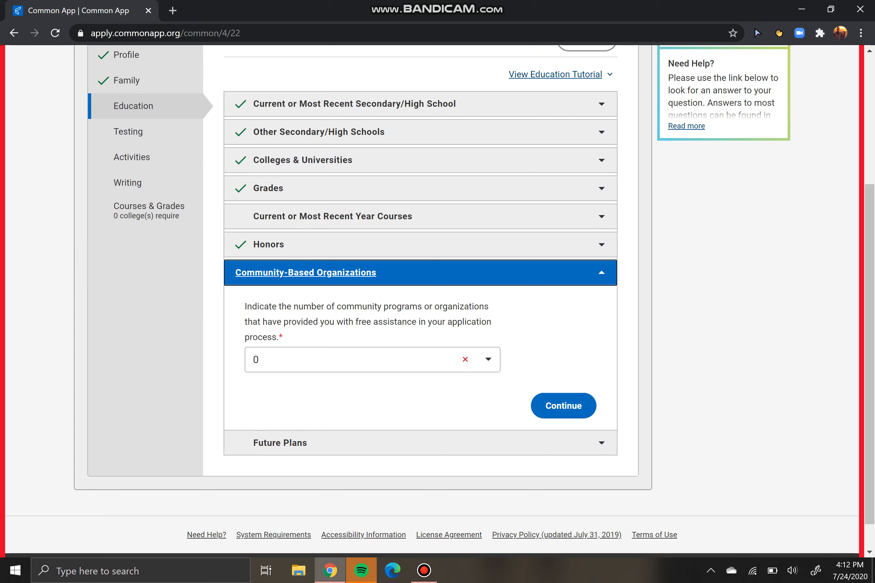
Set the number of community-based organizations to 0
left_click(391, 359)
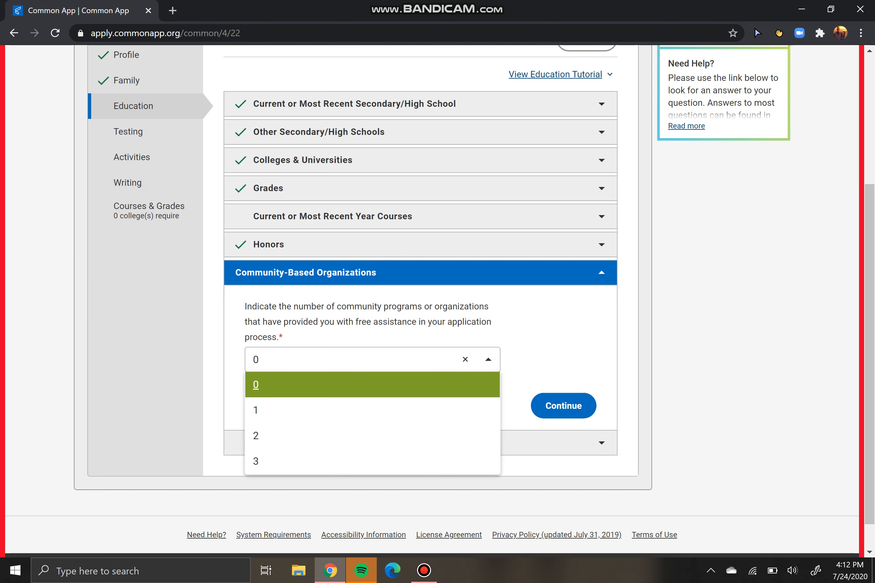
key("Down")
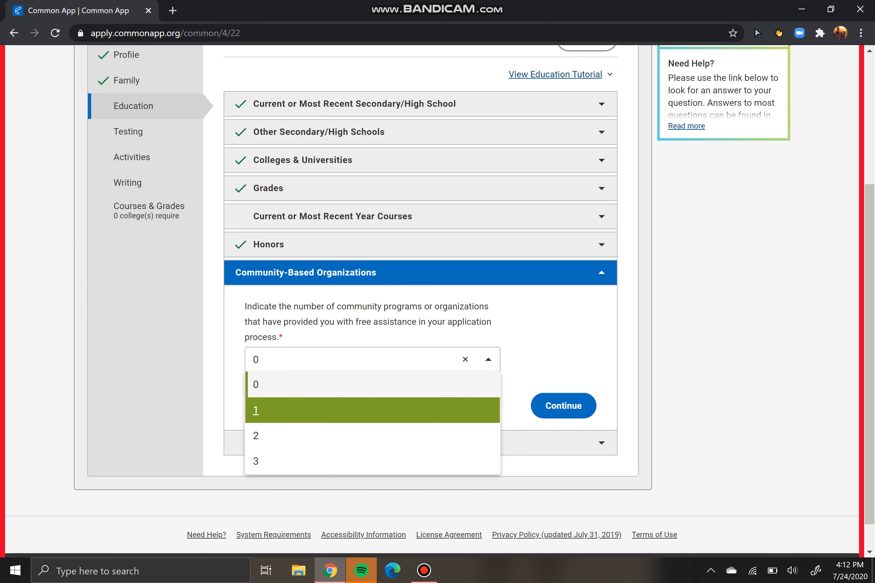
key("Return")
scroll(421, 301, "down", 3)
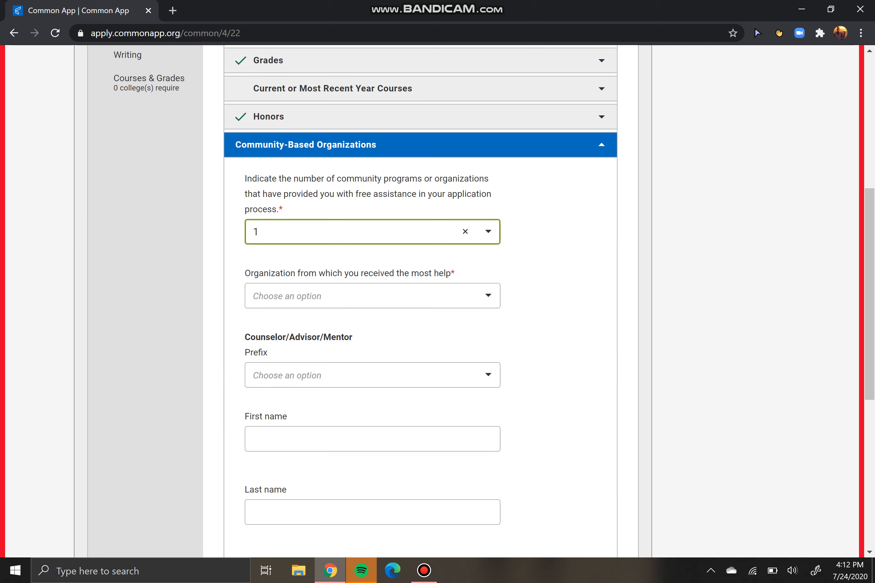
left_click(373, 232)
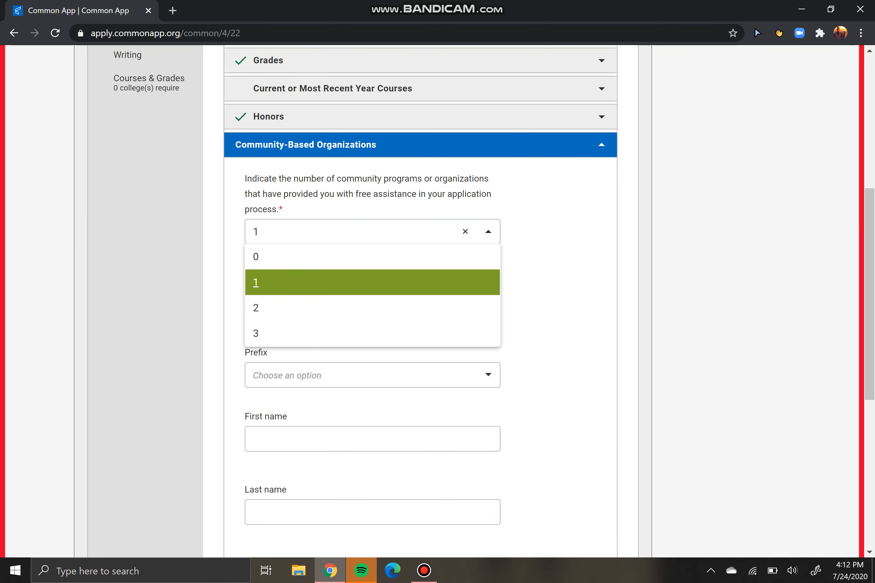
key("Up")
key("Return")
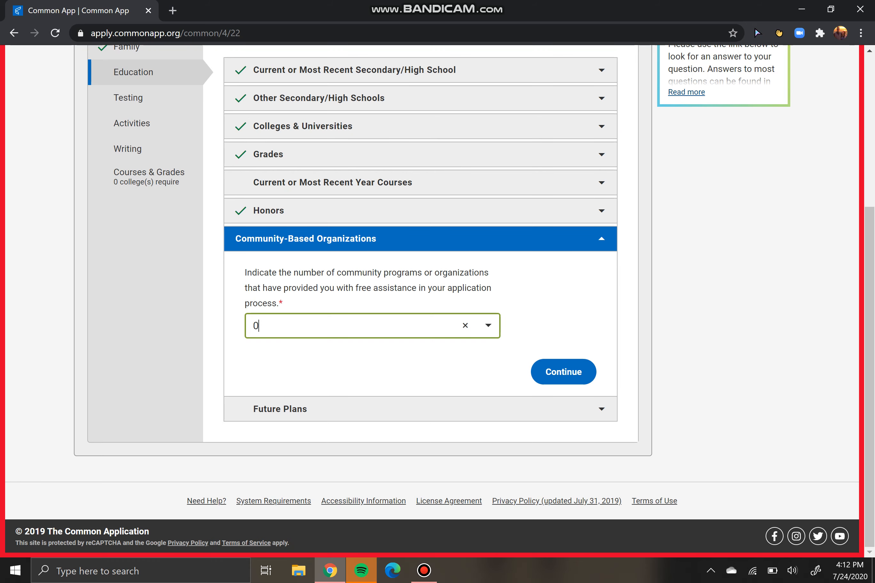
Save the organizations answer and choose Undecided as the career interest in Future Plans
left_click(564, 371)
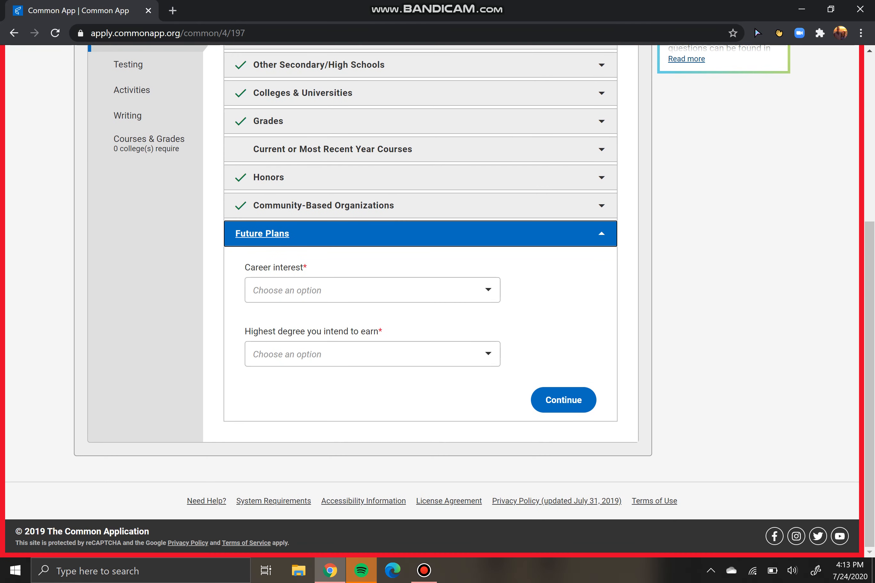
left_click(373, 290)
scroll(367, 379, "down", 7)
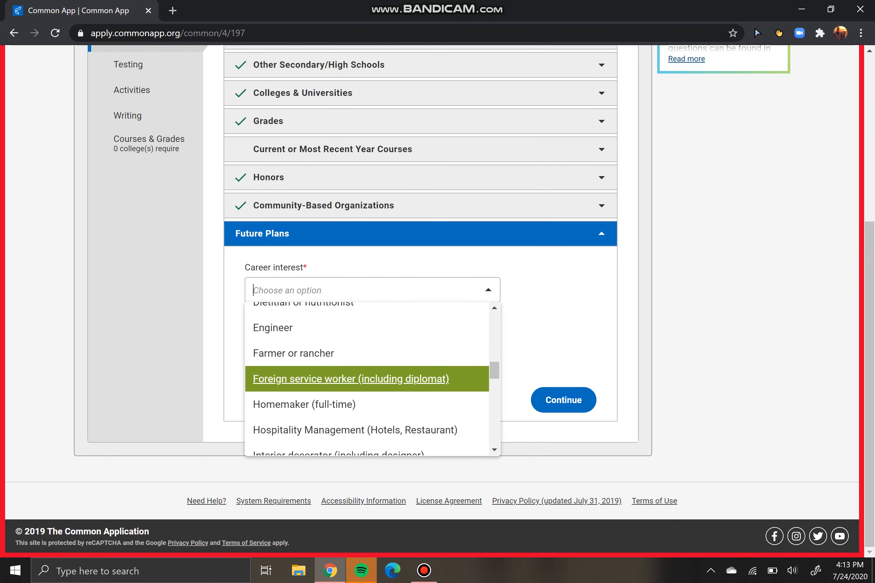
scroll(368, 377, "down", 10)
scroll(367, 341, "up", 10)
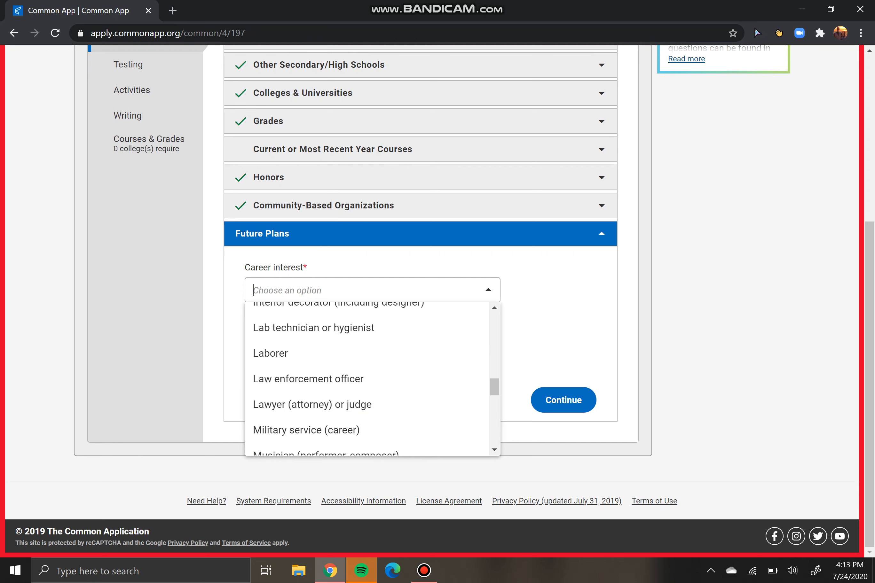
scroll(367, 341, "up", 6)
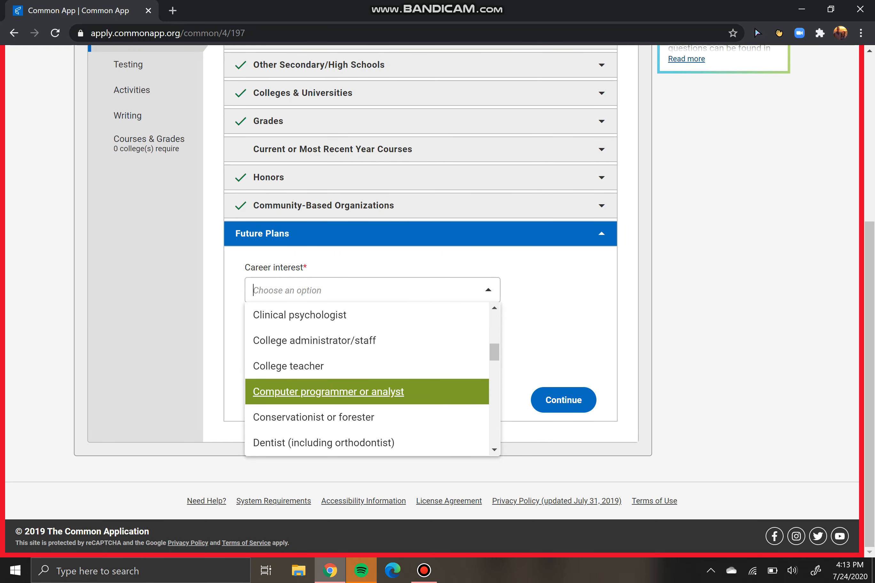
scroll(368, 376, "down", 10)
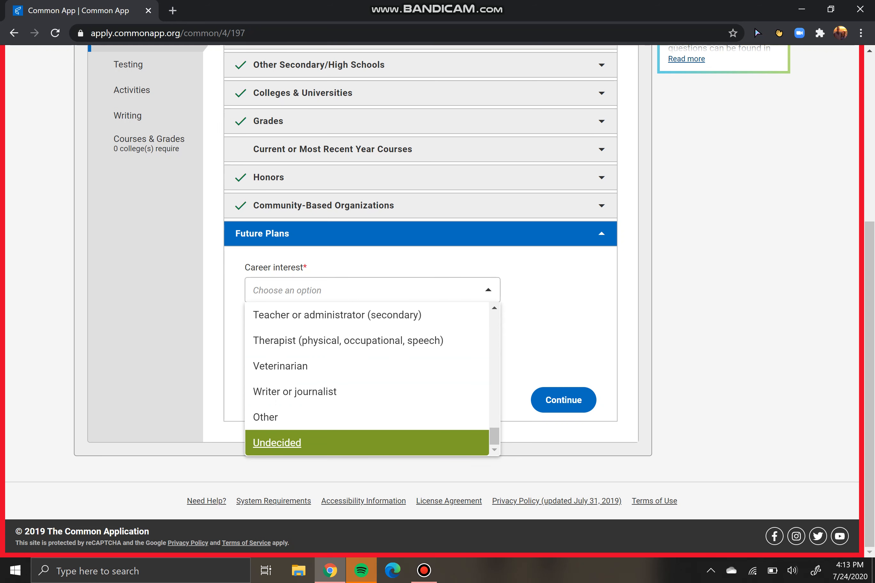
left_click(367, 443)
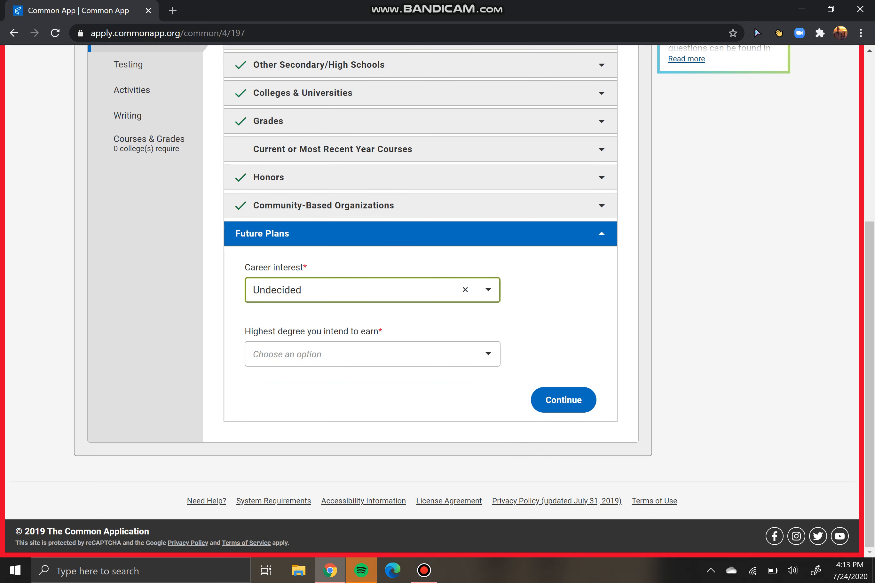
left_click(251, 359)
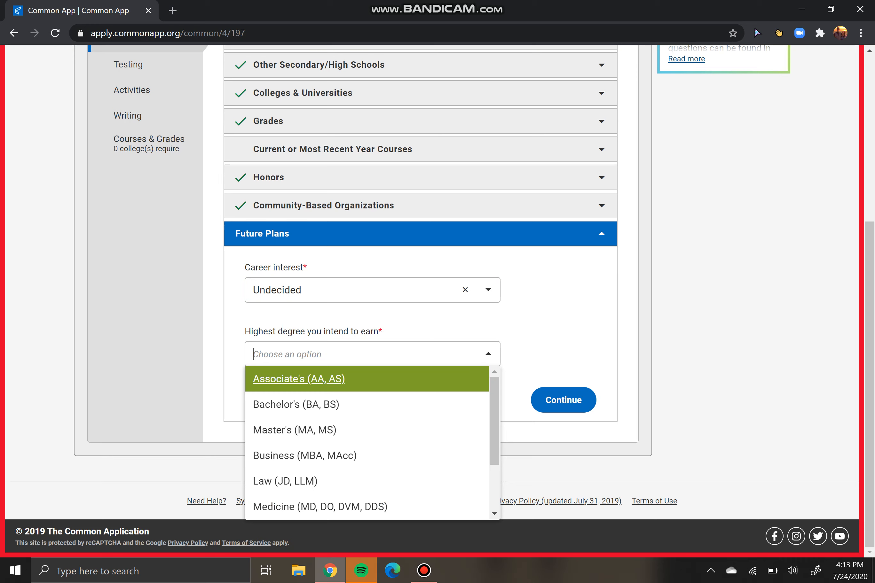
Browse the highest degree options without choosing one
left_click(557, 324)
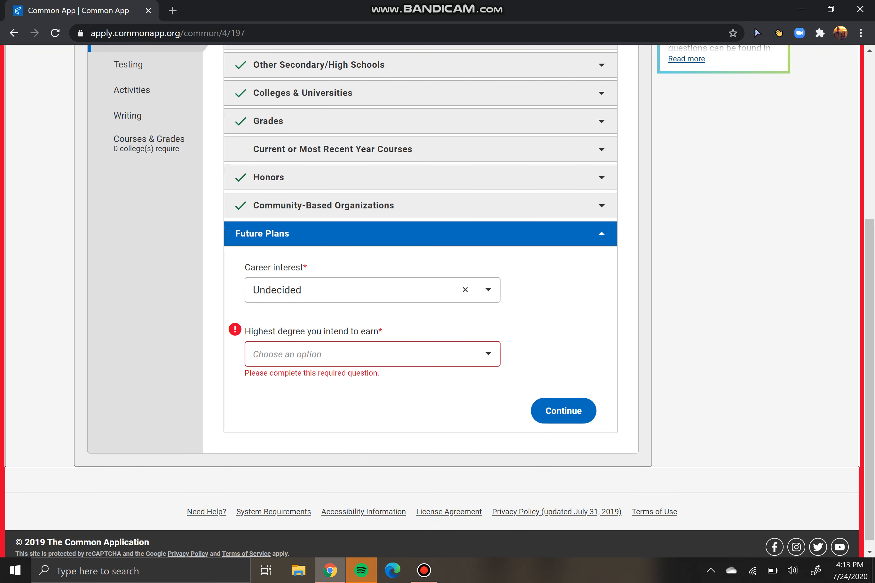
left_click(372, 354)
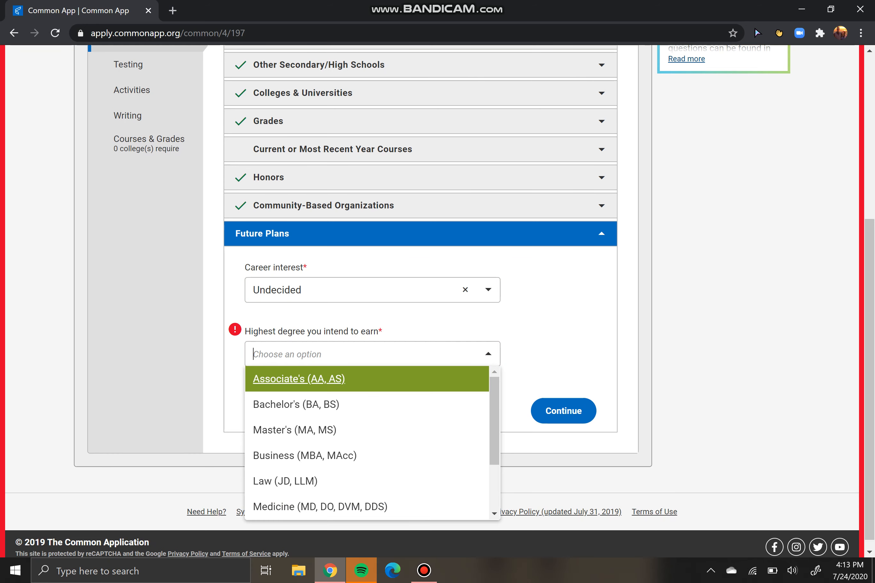
left_click_drag(329, 332, 373, 332)
left_click(373, 331)
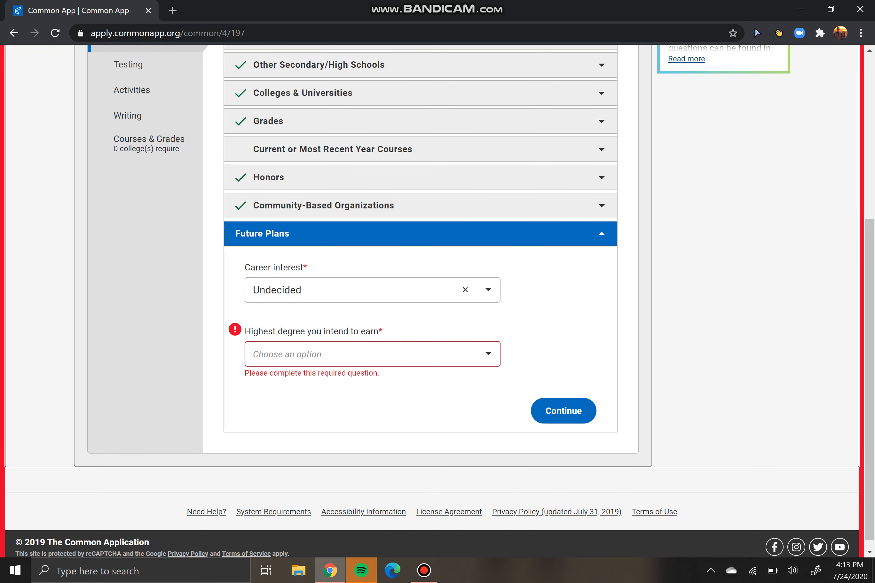
left_click(372, 354)
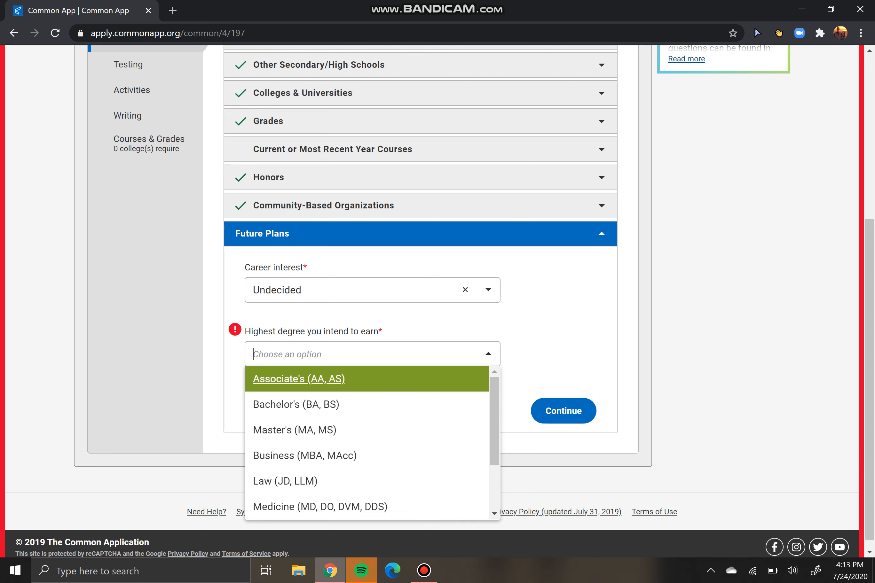
key("Down")
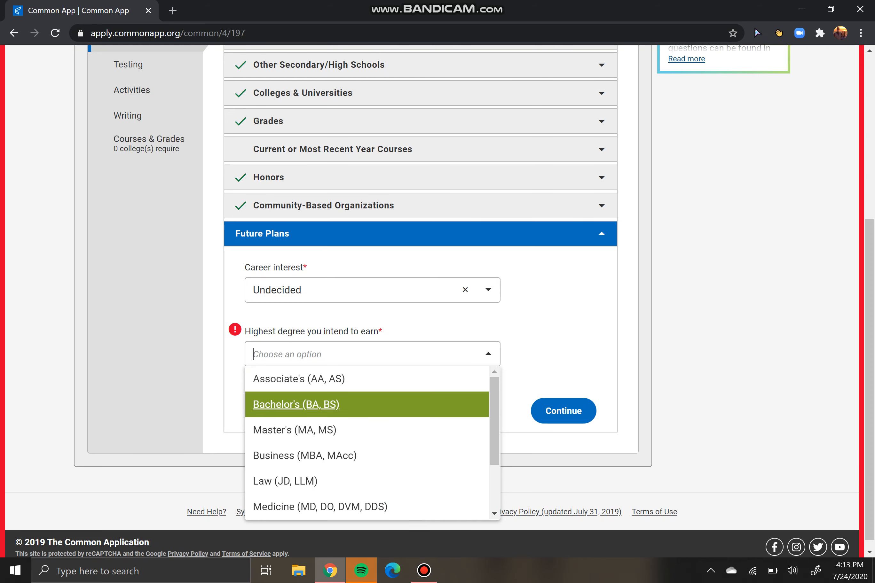
key("Down")
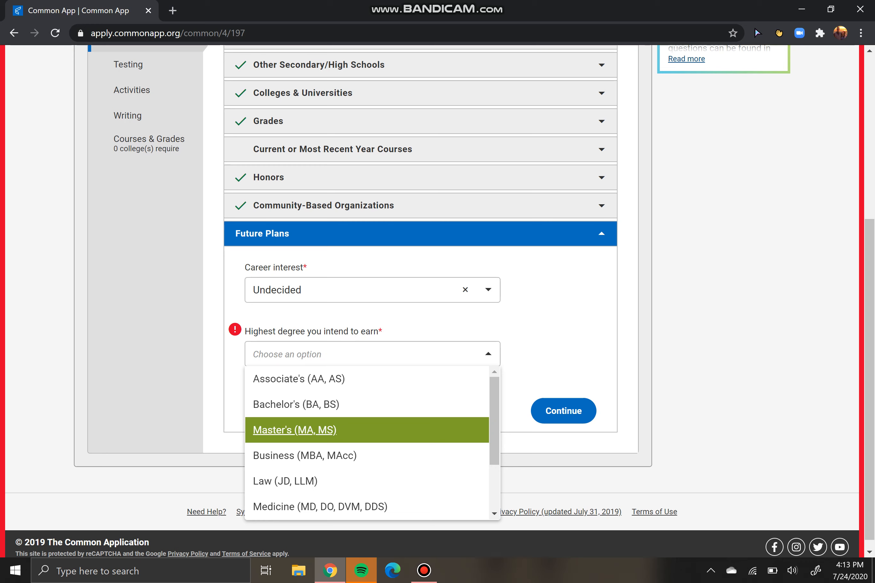
key("Down")
key("Down")
key("Down")
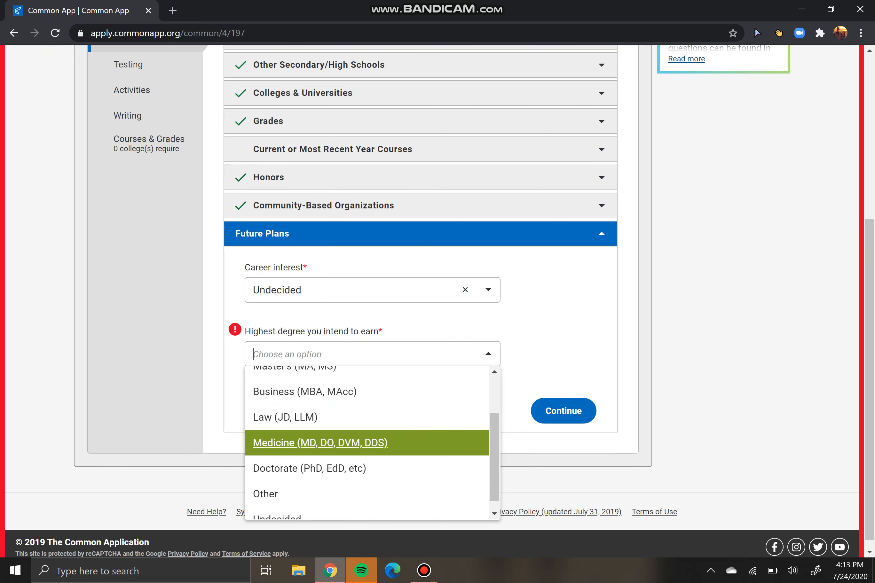
key("Down")
key("Down")
key("Up")
key("Up")
key("Up")
key("Up")
key("Down")
key("Down")
key("Up")
key("Up")
key("Up")
key("Escape")
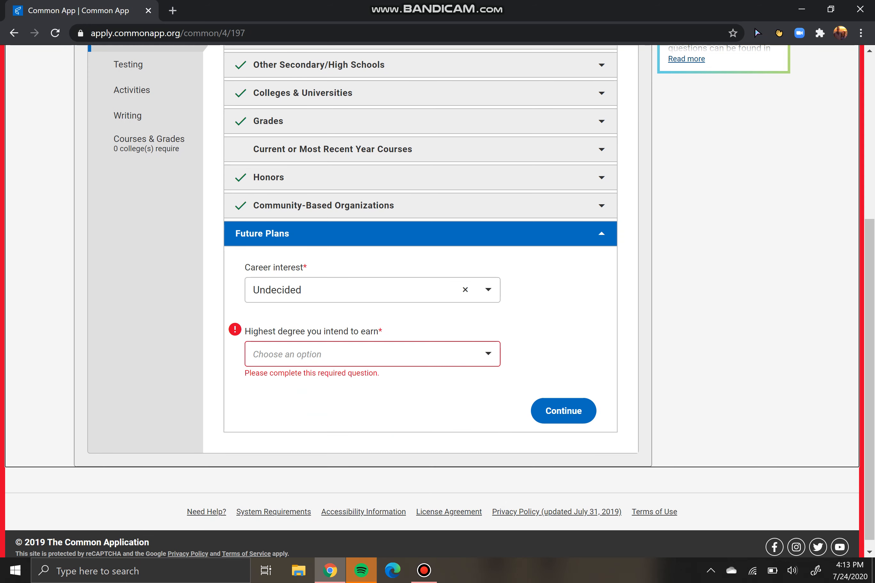
Choose Bachelor's (BA, BS) as the highest degree and submit Future Plans
left_click(373, 354)
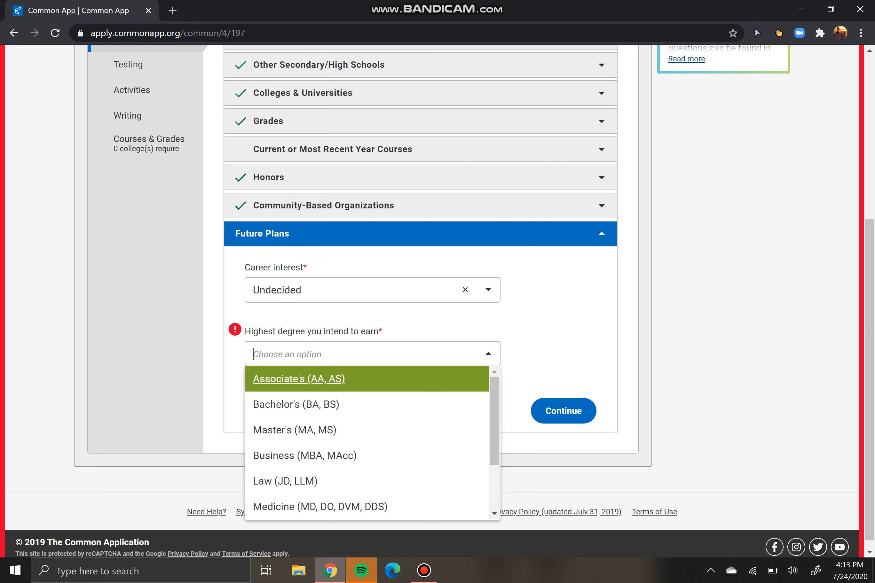
key("Down")
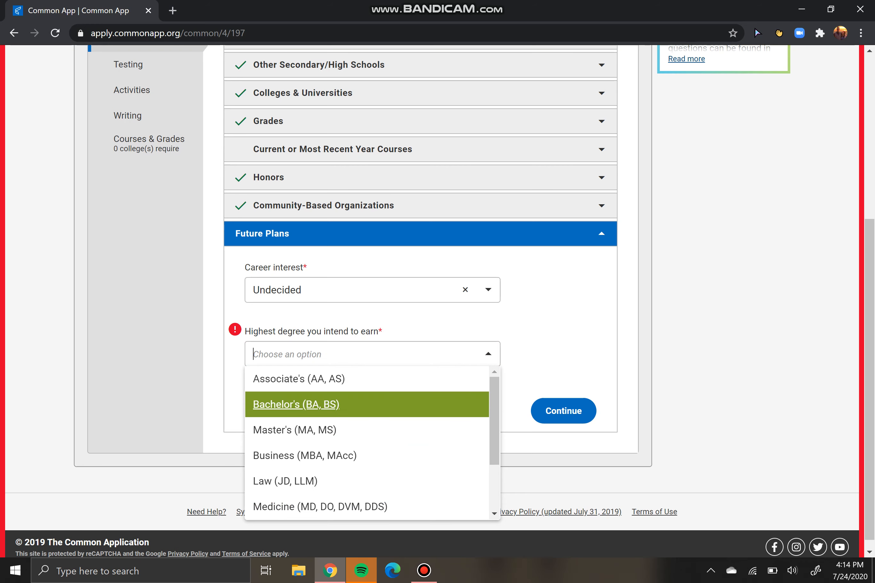
key("Up")
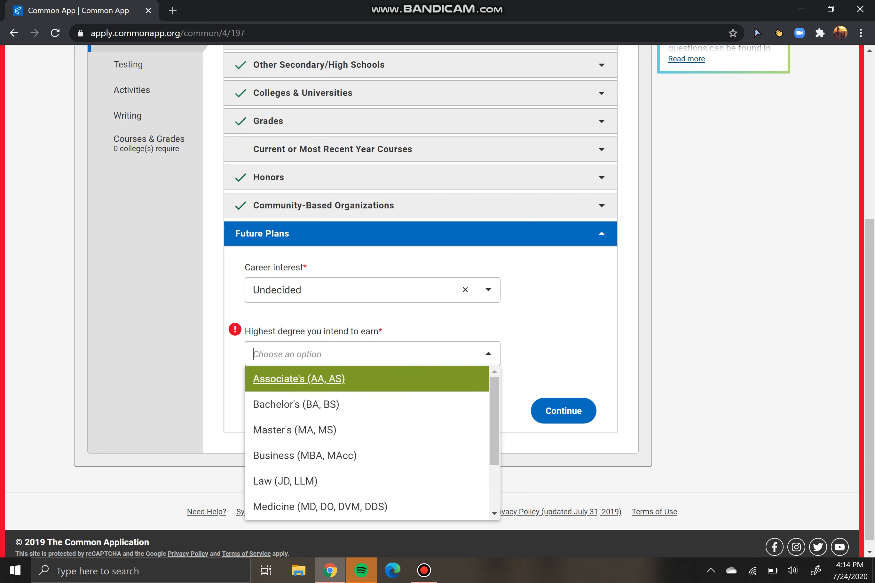
key("Down")
key("Down")
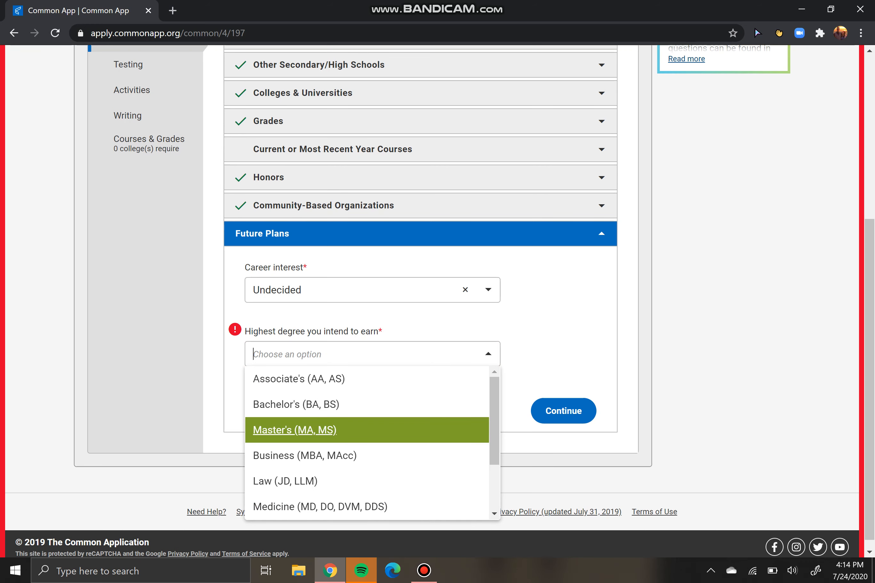
scroll(367, 430, "down", 2)
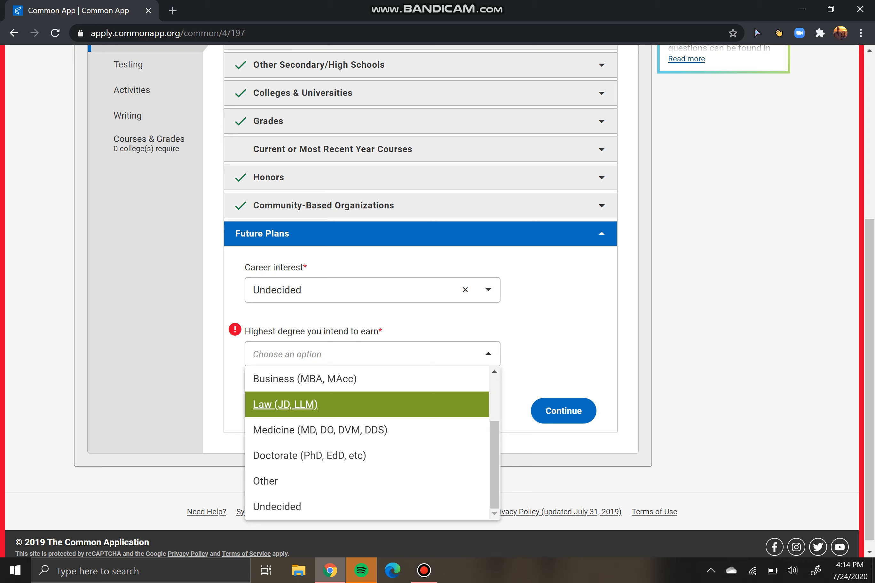
scroll(367, 414, "up", 2)
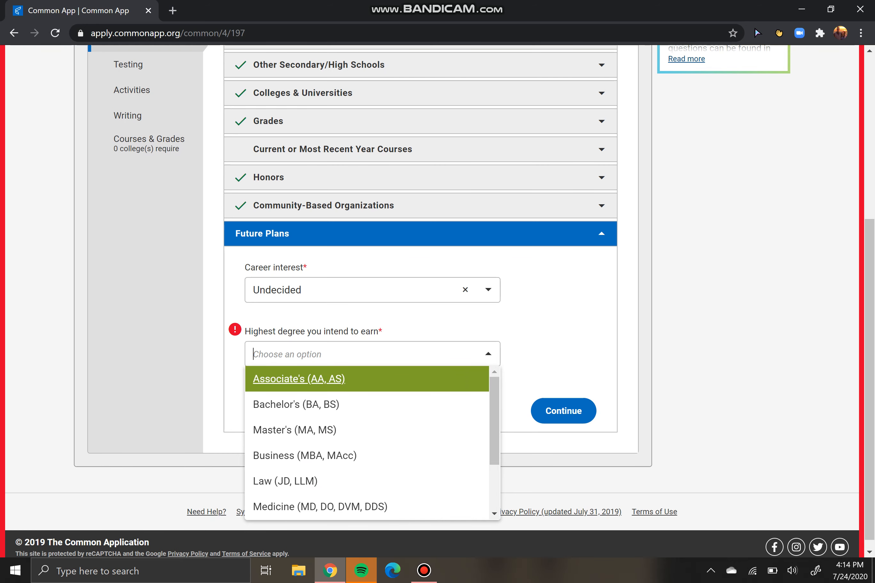
left_click(557, 377)
left_click(414, 355)
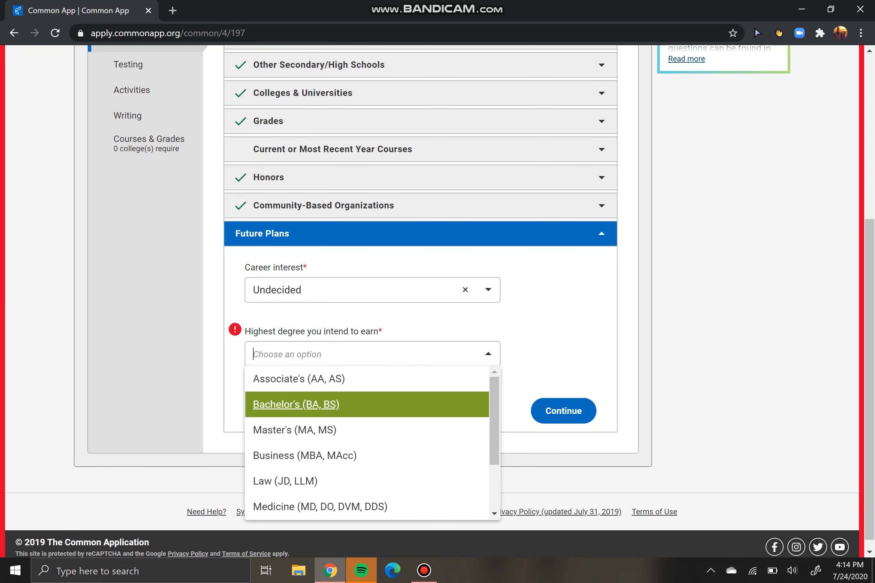
left_click(367, 404)
left_click(564, 399)
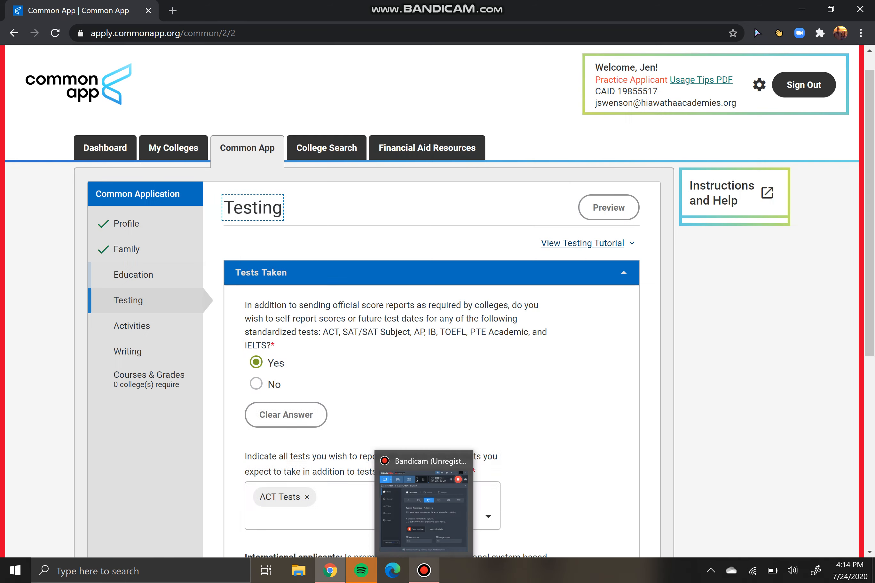
Leave No for self-reporting test scores and submit the Testing answers
left_click(425, 571)
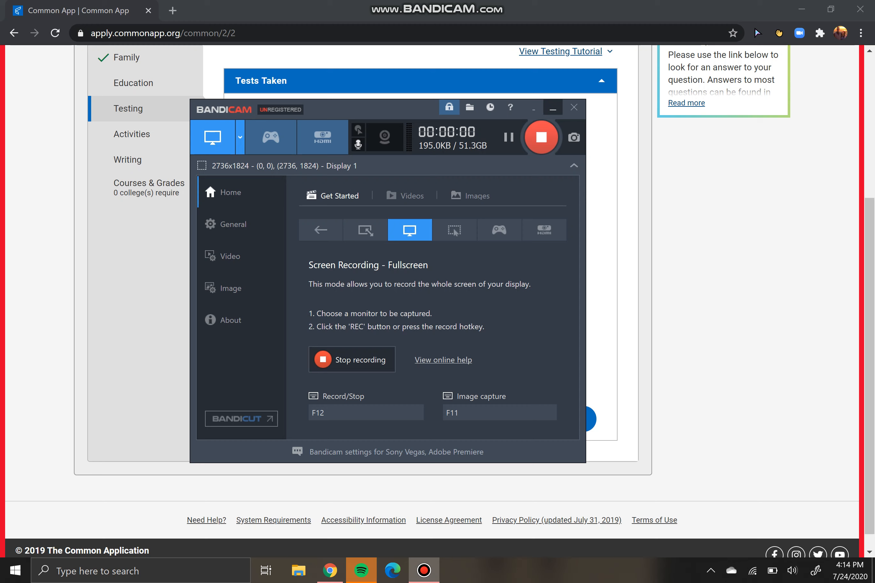
left_click(552, 108)
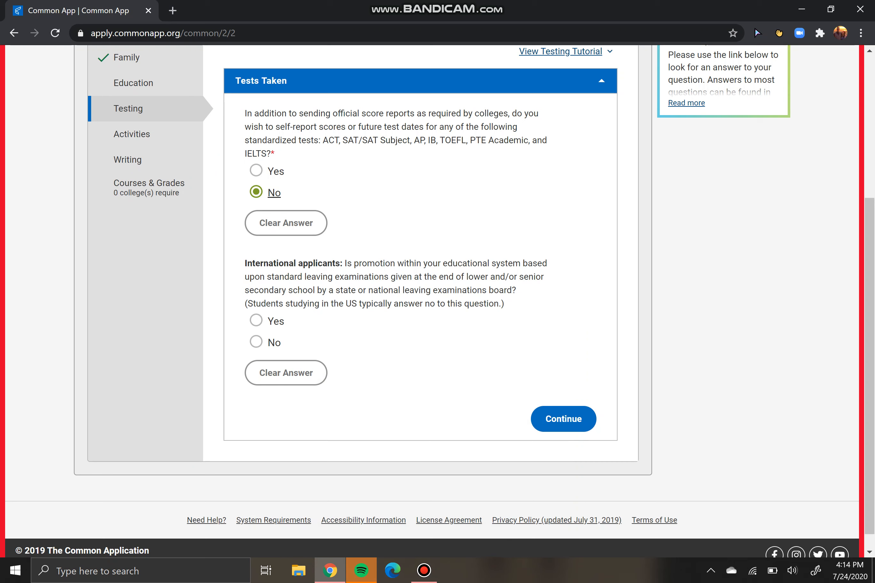
left_click_drag(289, 113, 300, 127)
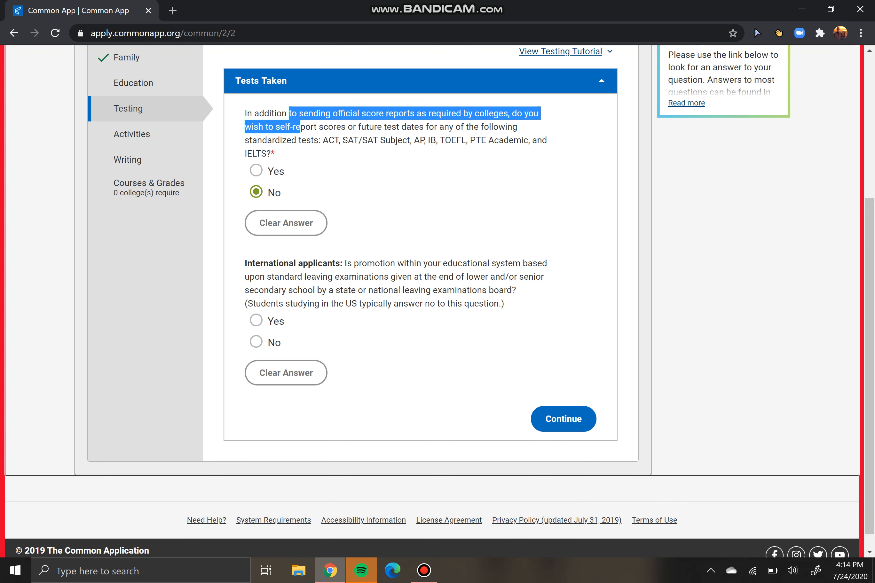
left_click(300, 128)
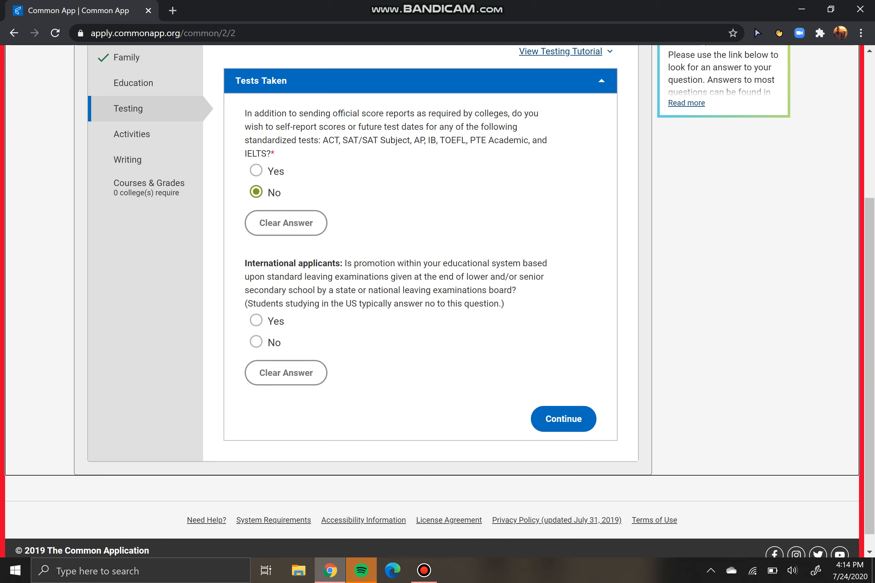
left_click_drag(316, 277, 319, 324)
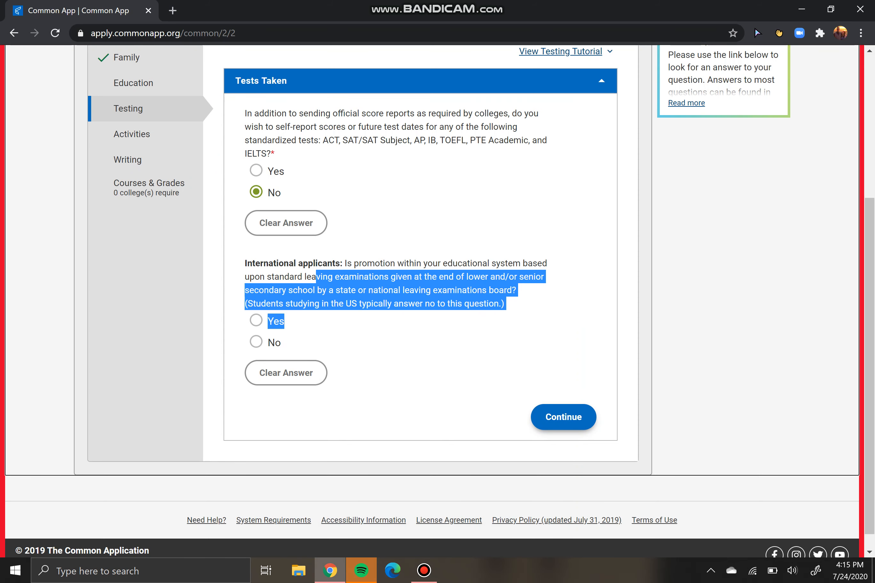
left_click(564, 419)
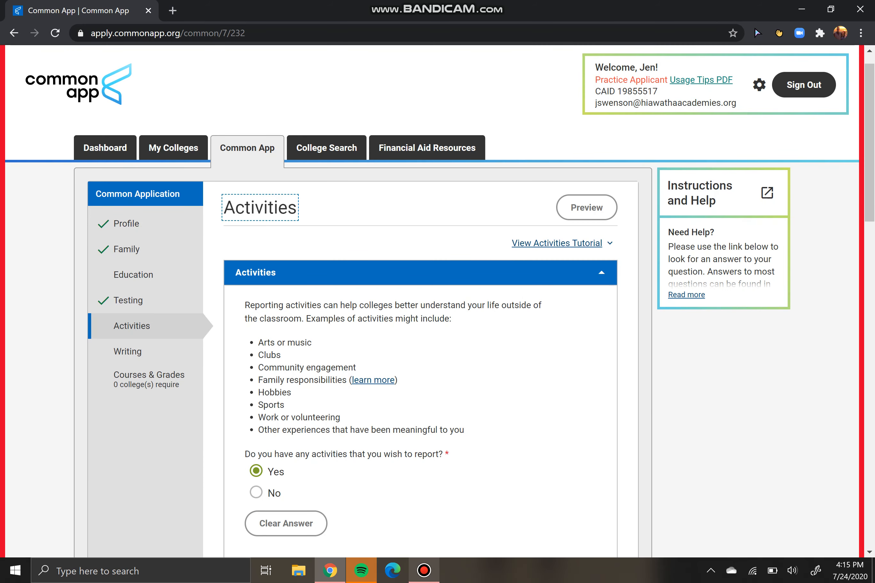
Read the example activities and scroll down to the blank Activity 1 form
left_click(424, 570)
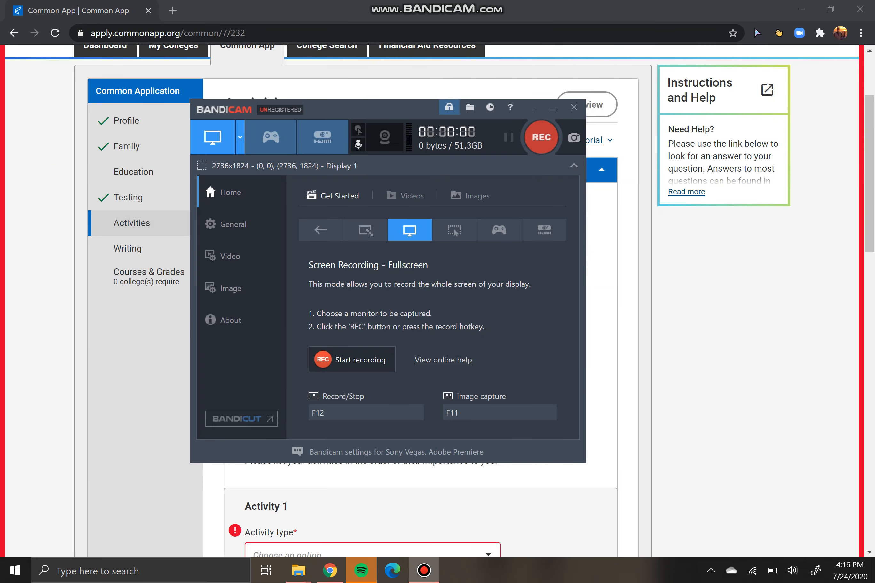
key("F12")
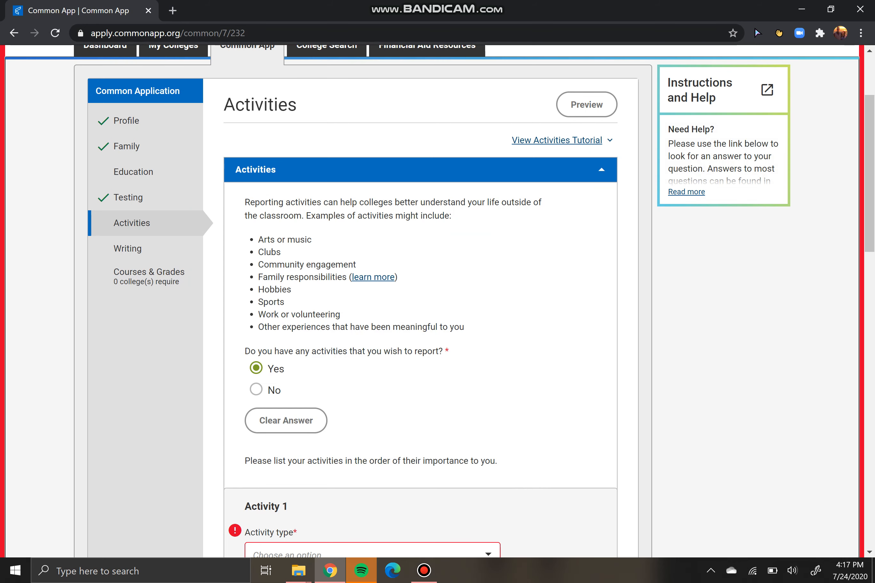
left_click_drag(316, 215, 464, 326)
left_click(474, 326)
scroll(420, 301, "down", 3)
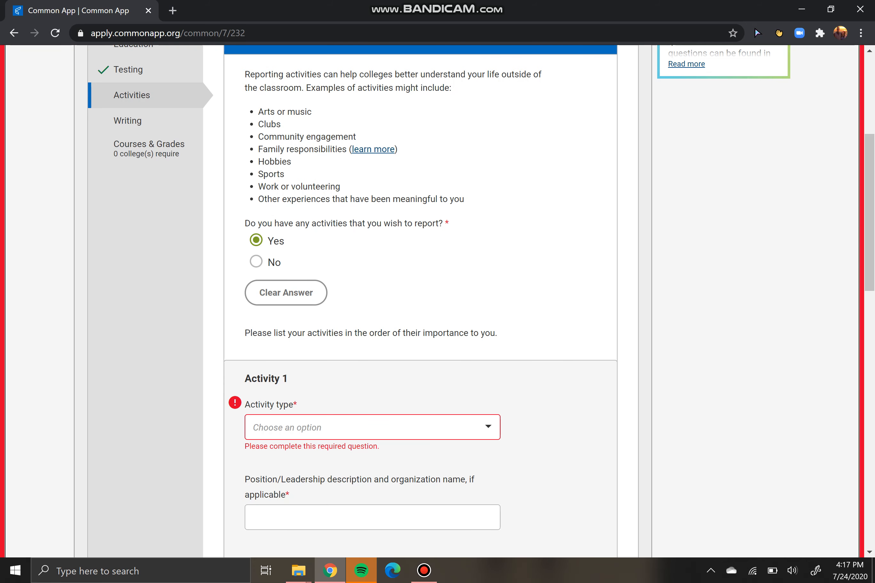
scroll(421, 301, "down", 2)
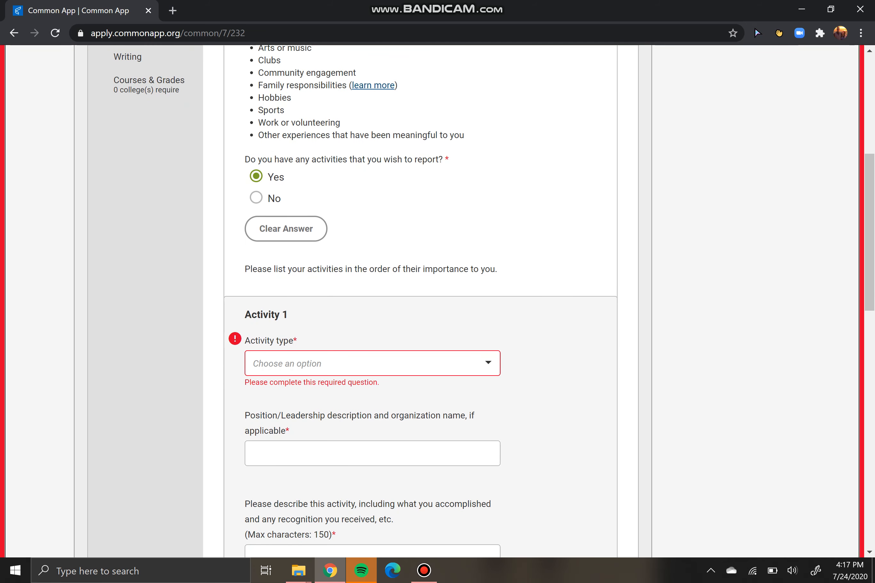
scroll(421, 301, "down", 6)
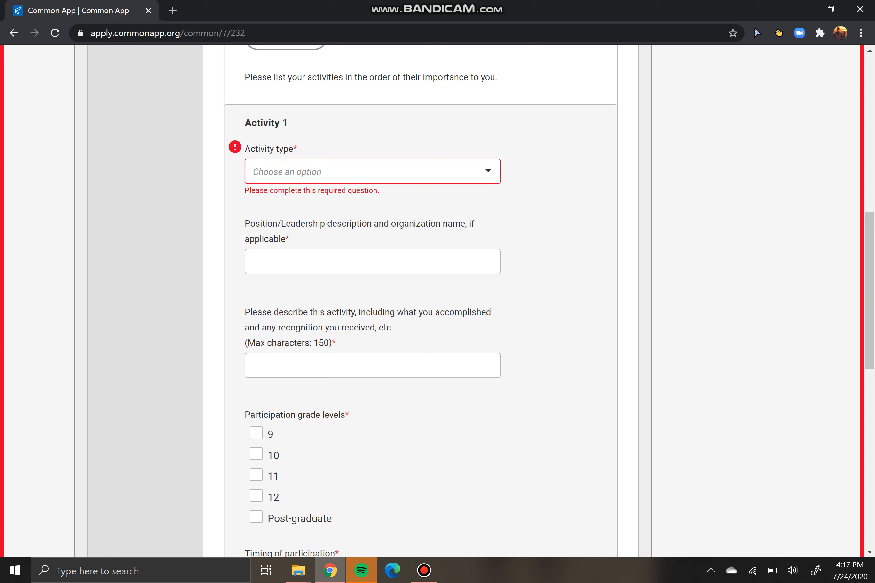
Pick Athletics: JV/Varsity from the Activity 1 type list
left_click(372, 172)
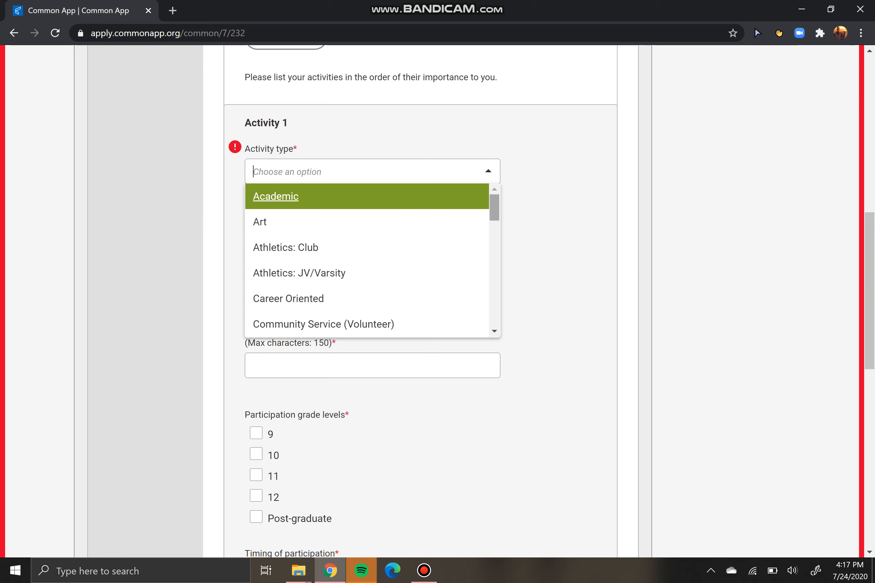
key("Down")
key("Down")
key("Down")
key("Down")
key("Up")
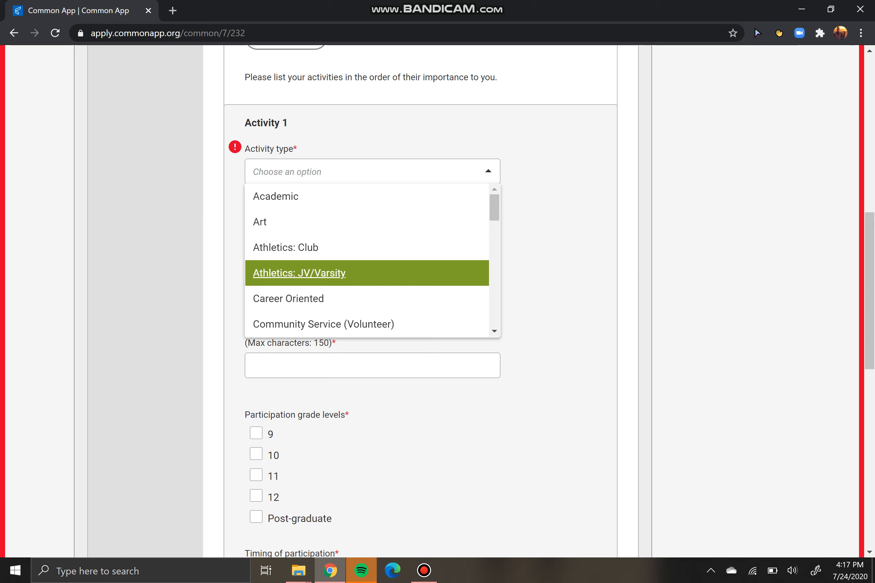
key("Up")
key("Up")
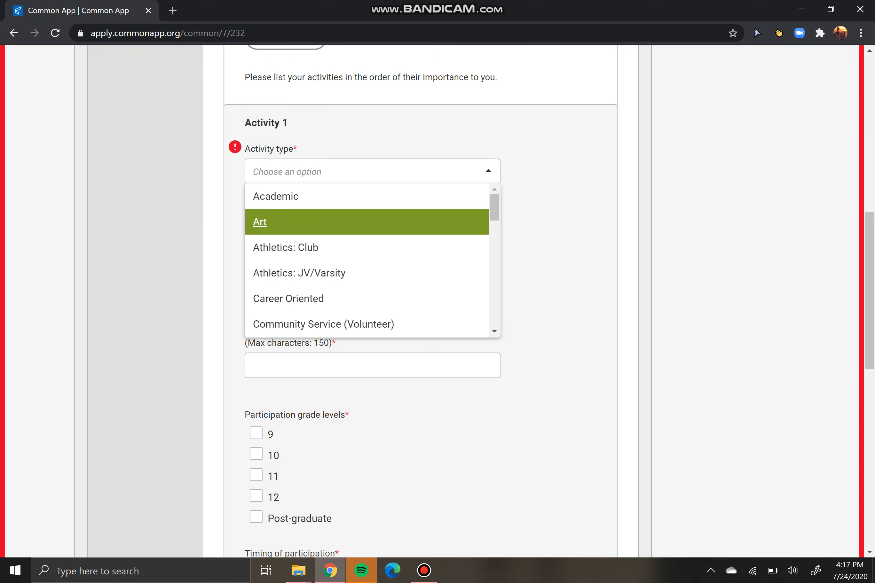
key("Up")
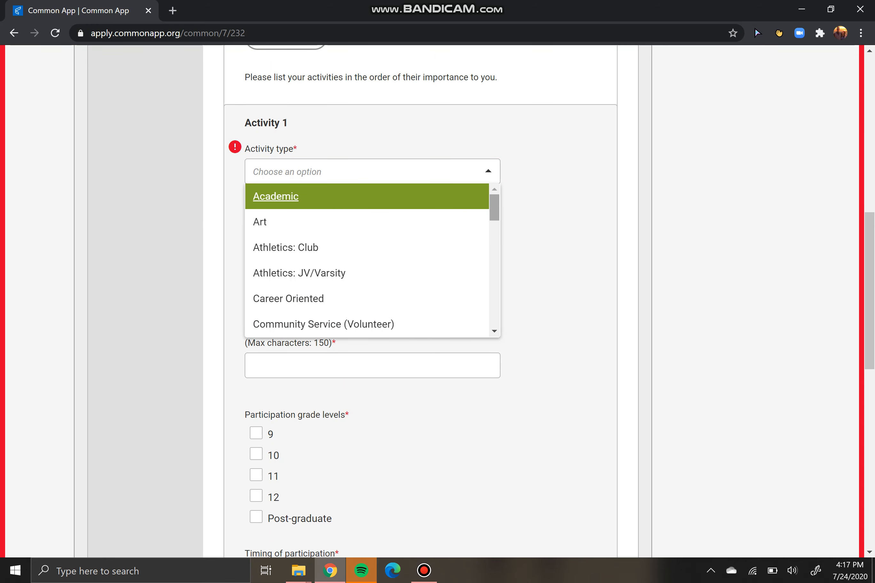
key("Down")
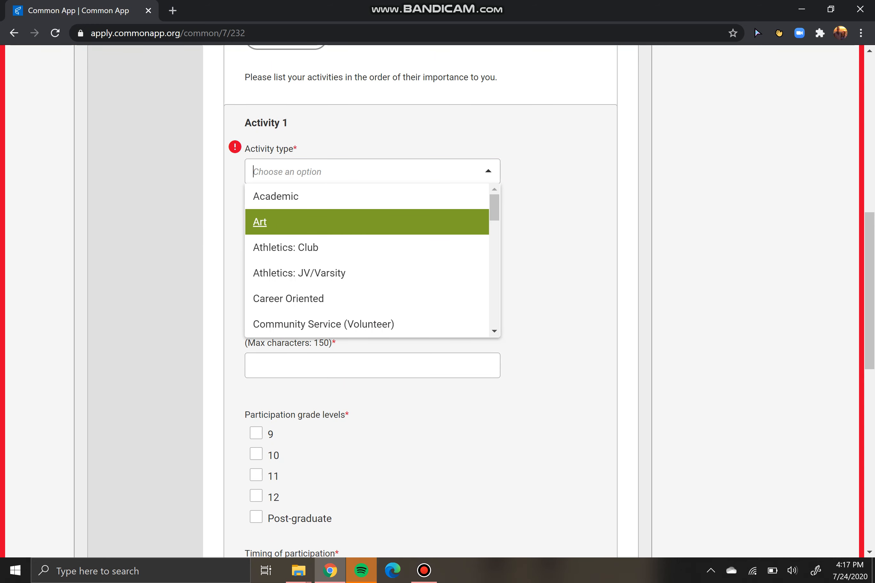
scroll(367, 226, "down", 3)
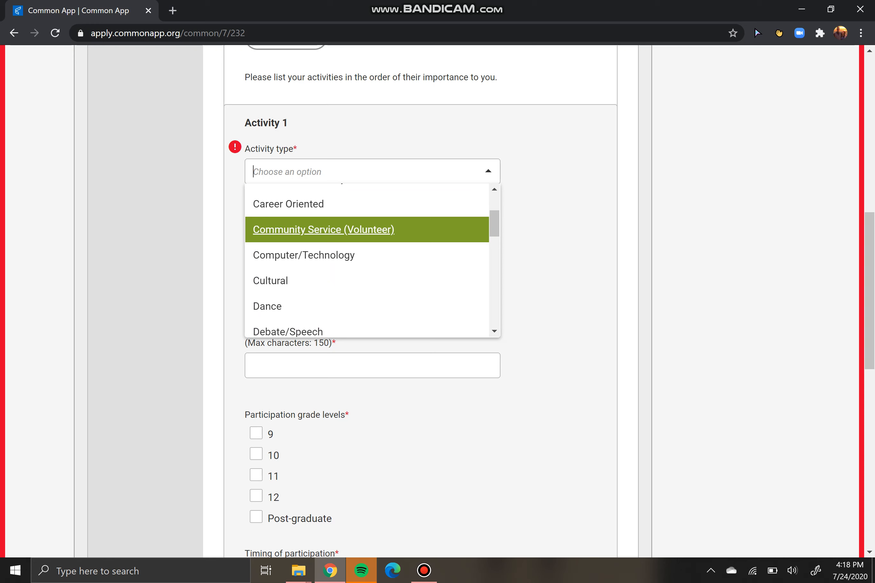
key("Down")
key("Down")
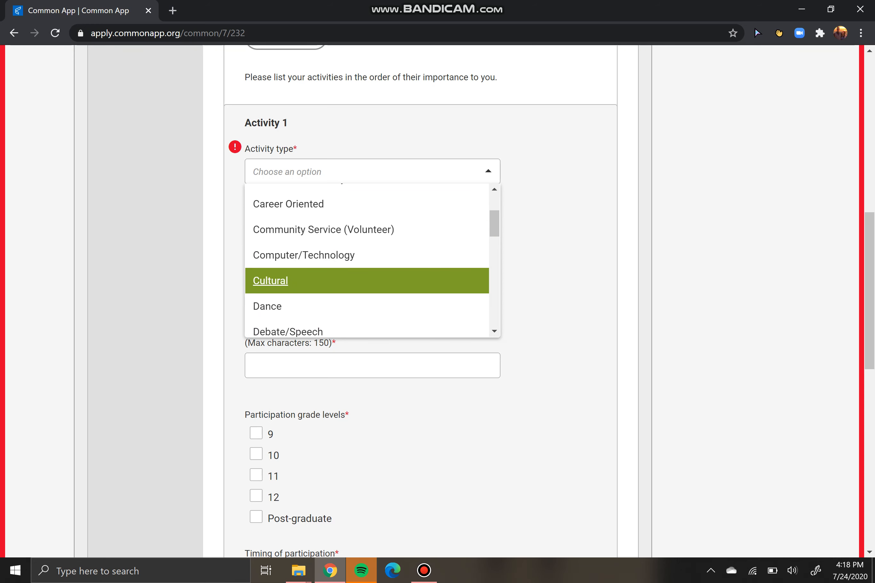
key("Down")
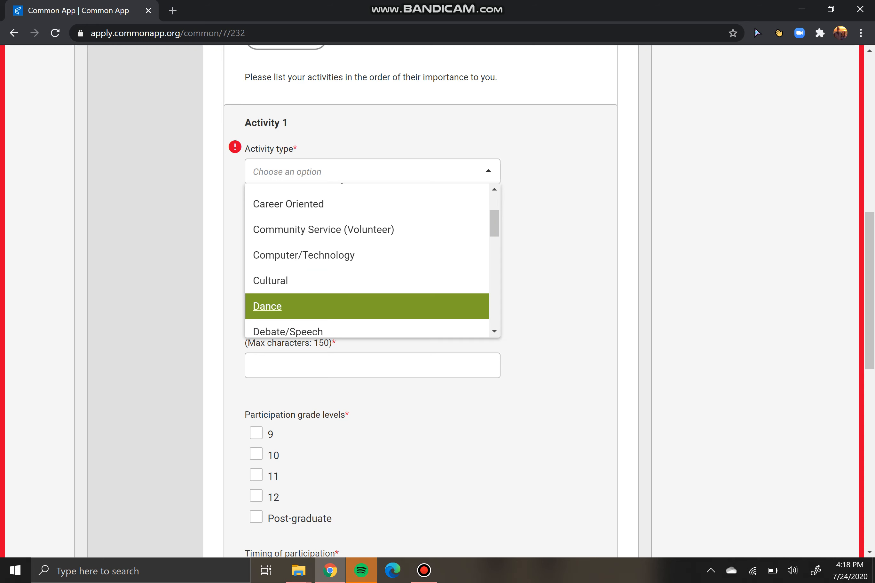
scroll(324, 230, "down", 3)
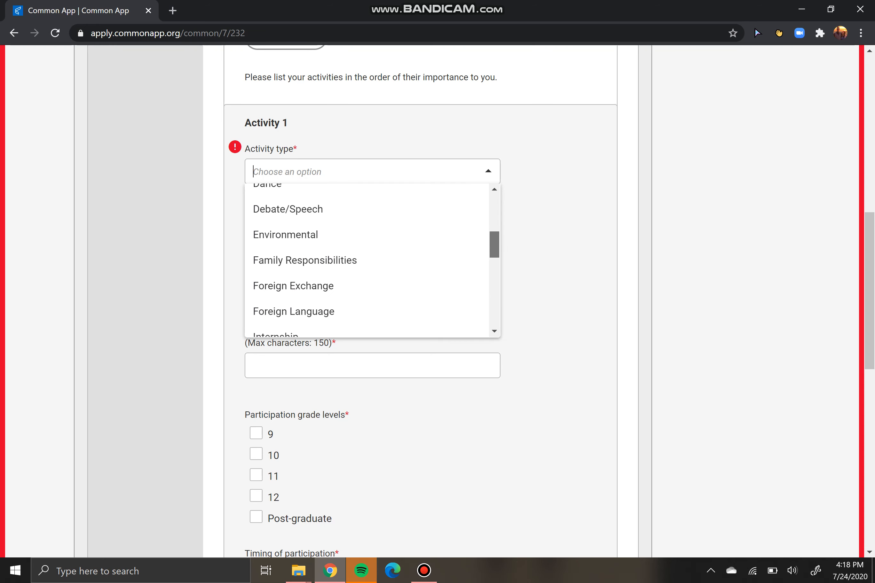
scroll(324, 260, "down", 8)
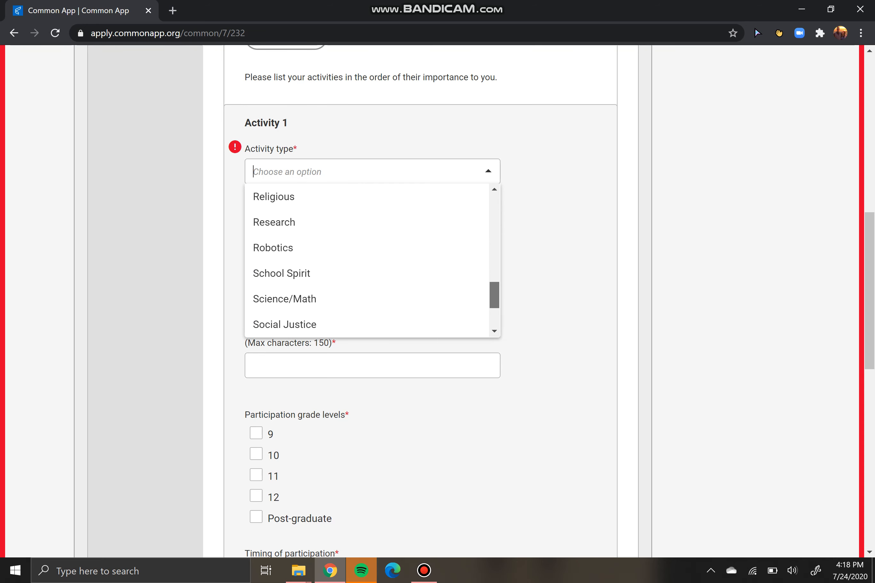
scroll(367, 260, "down", 2)
scroll(367, 260, "down", 2)
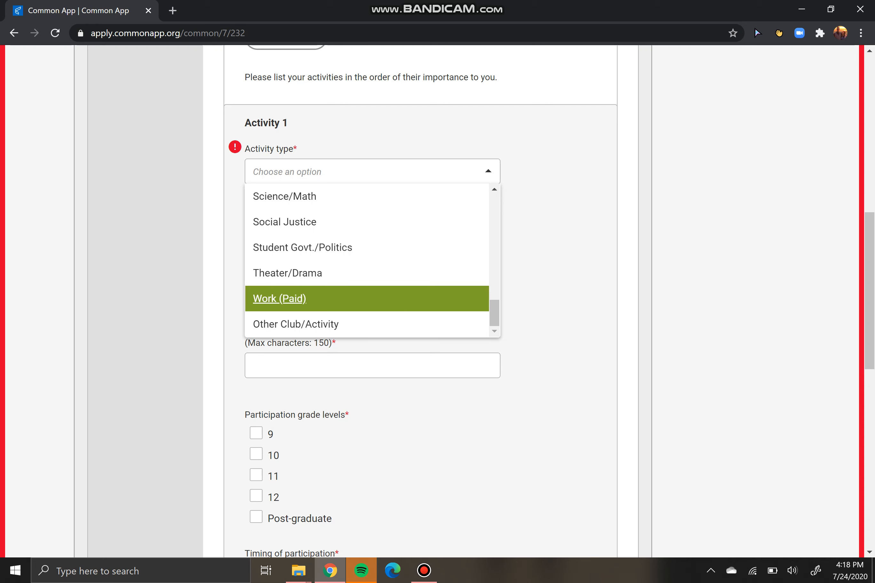
left_click_drag(494, 313, 494, 208)
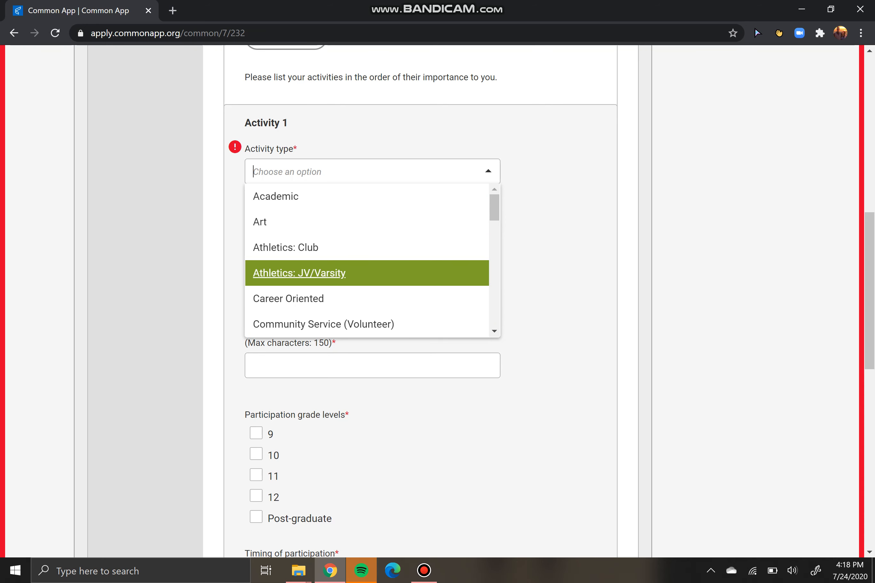
left_click(299, 273)
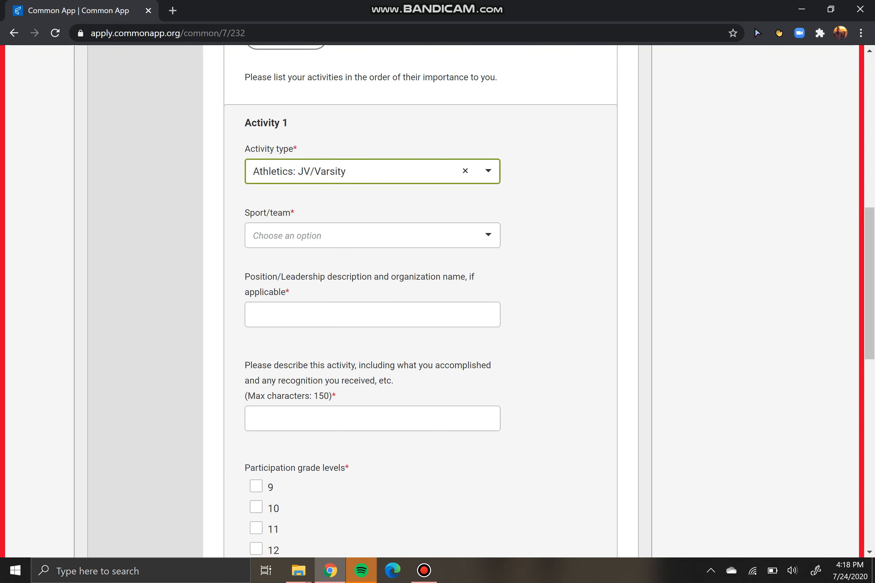
Choose Soccer as the sport and enter 'Captain' as the position/leadership
left_click(320, 237)
scroll(320, 301, "down", 4)
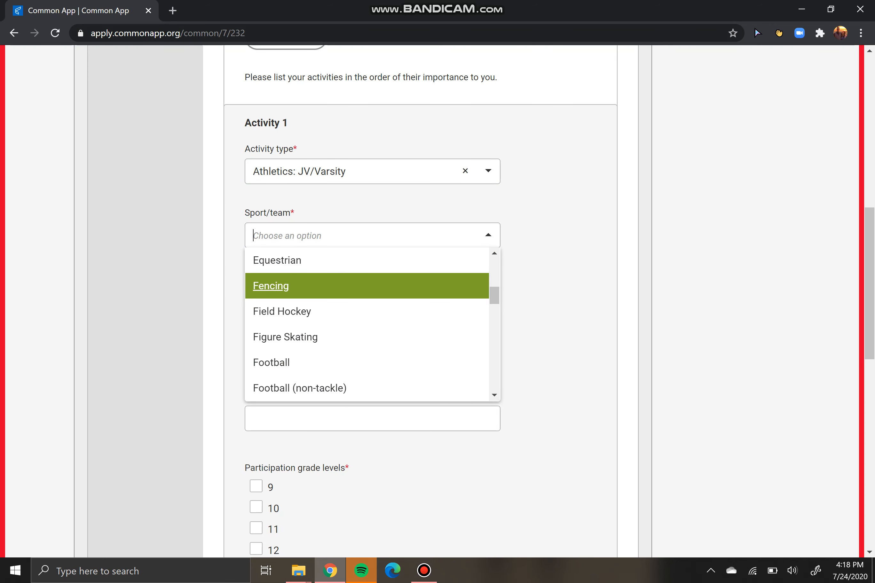
scroll(367, 324, "down", 8)
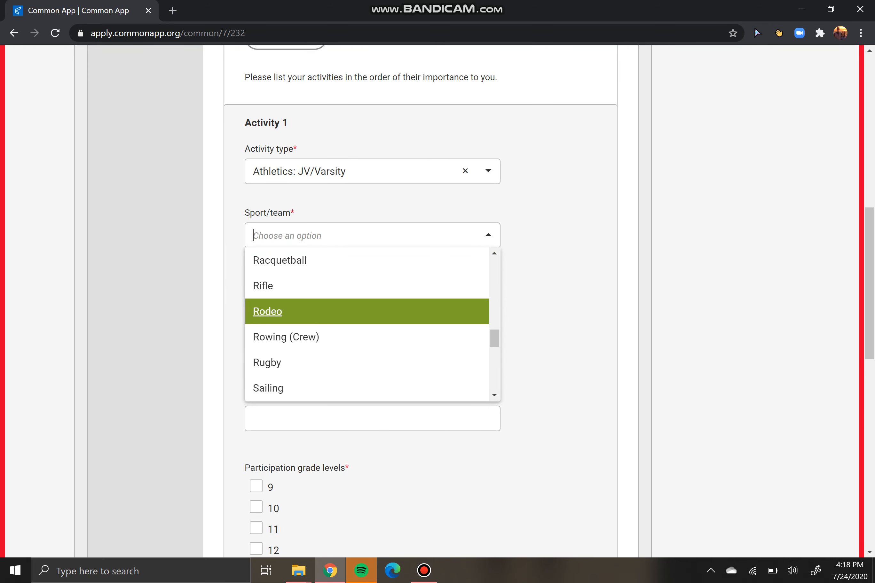
scroll(368, 324, "down", 3)
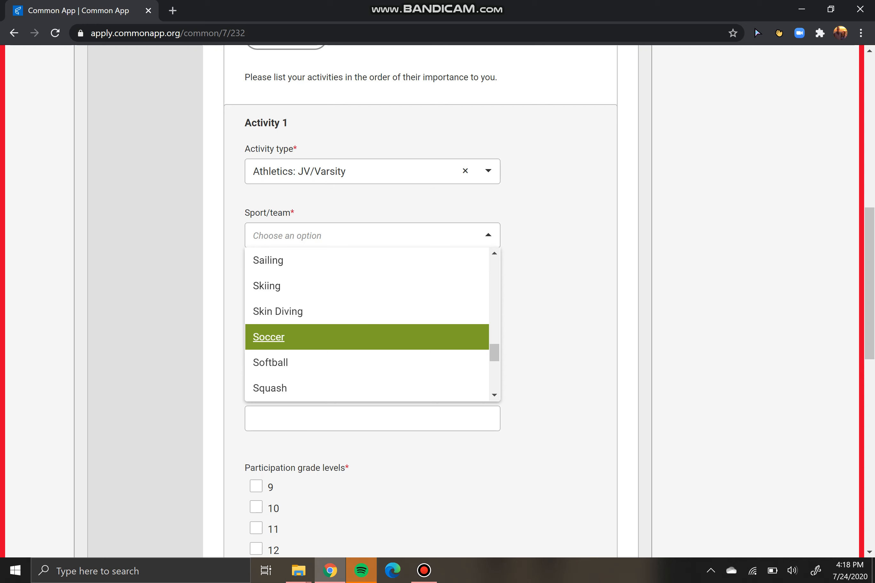
left_click(367, 337)
left_click(372, 315)
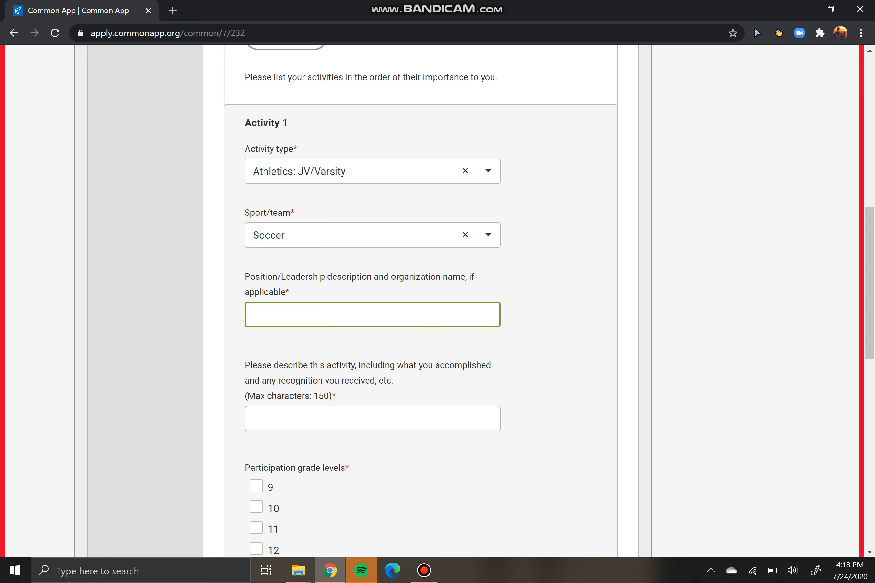
type("Captain")
left_click(373, 419)
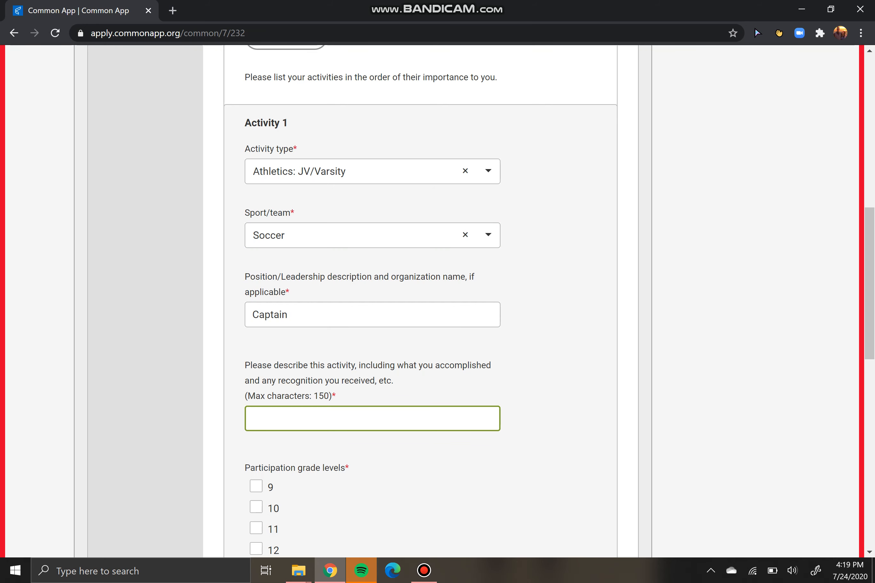
Type the description 'I have played varsity soccer for three seasons, and been captain for one.'
scroll(429, 301, "down", 3)
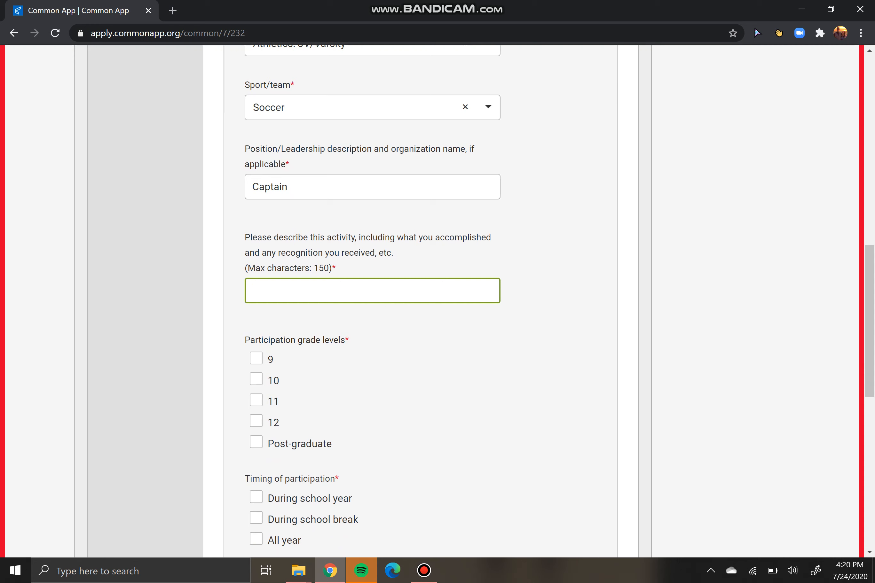
type("I have played varsity so")
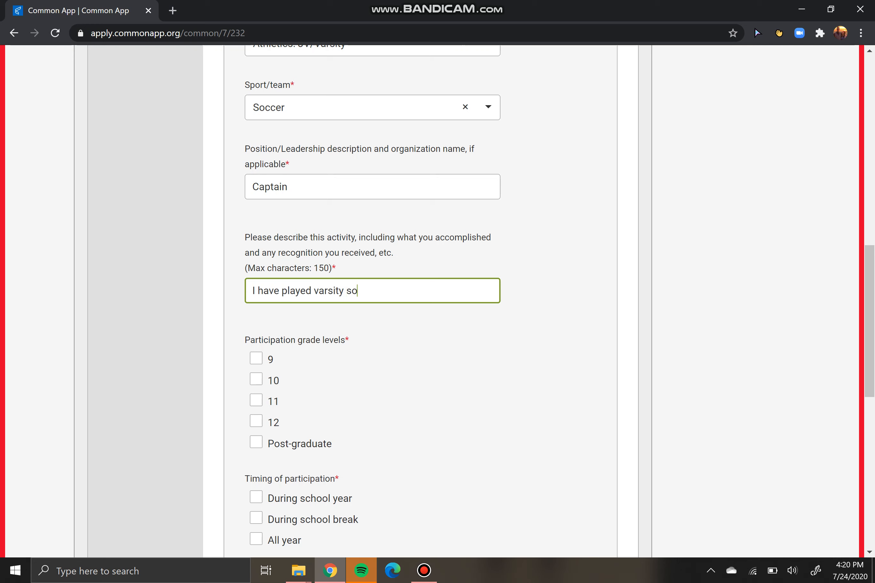
type("ccer for three seasons, and been captain")
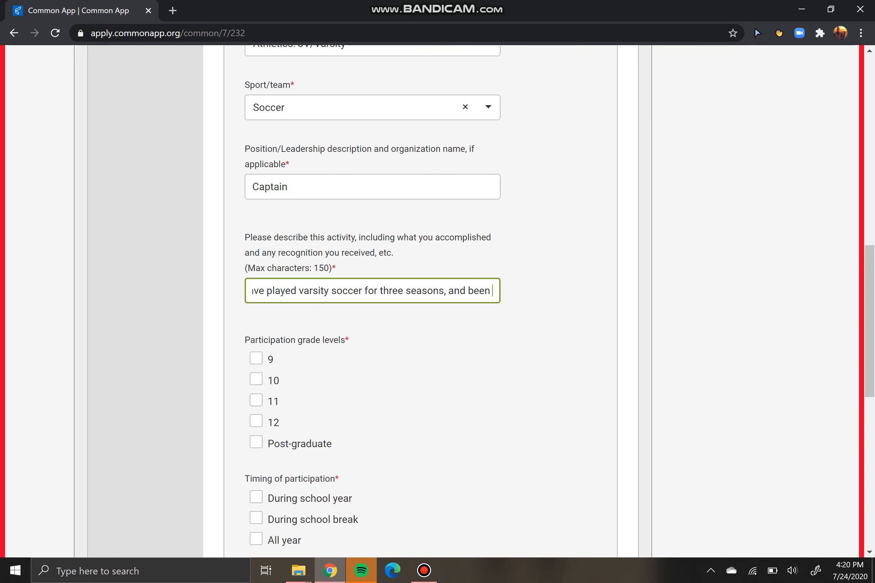
type("ne.")
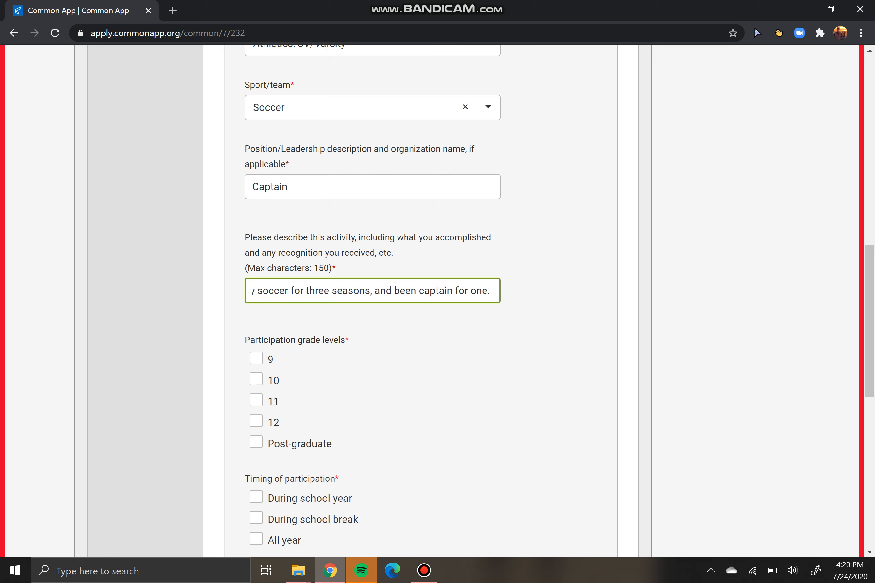
Mark participation in grades 9, 10 and 11 during the school year
left_click(256, 358)
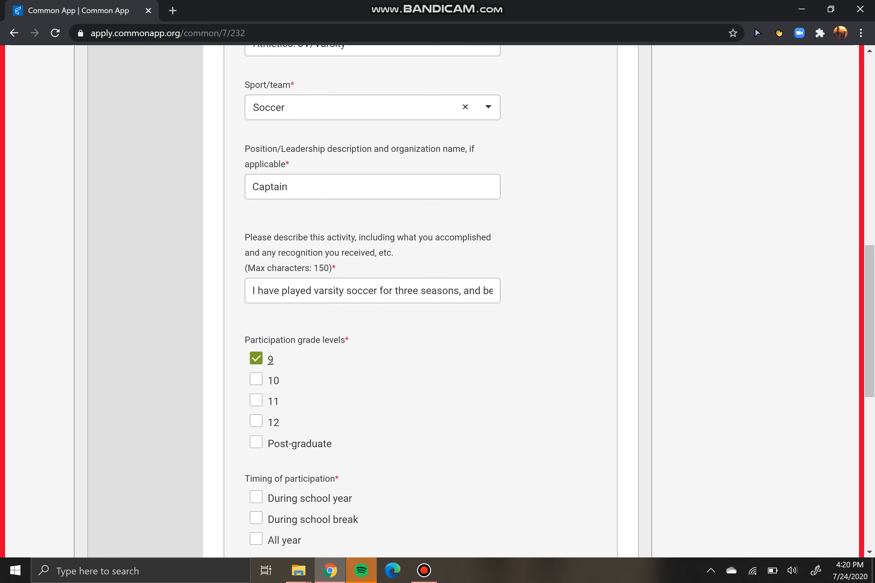
left_click(257, 380)
left_click(256, 400)
scroll(373, 301, "down", 5)
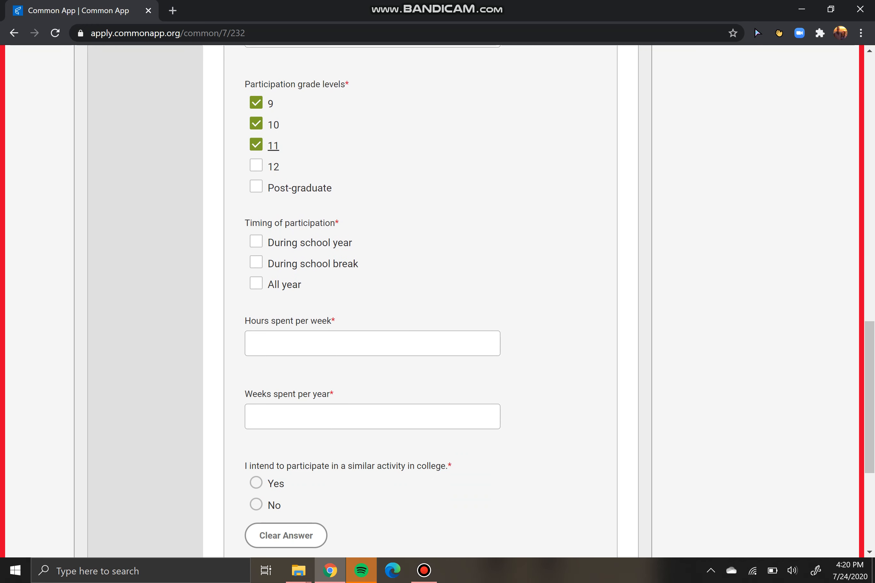
left_click(256, 241)
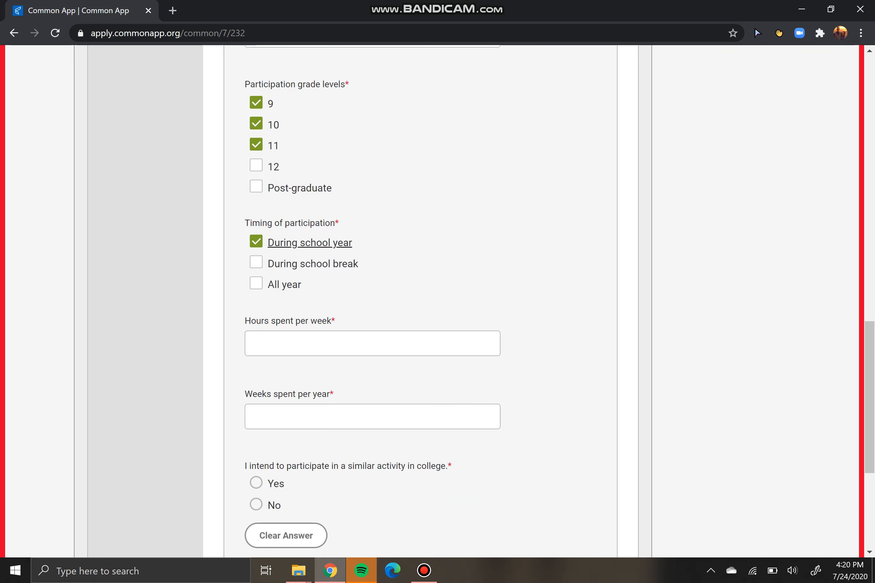
Enter 12 hours per week and 10 weeks per year, answer Yes for college, and continue
left_click(372, 343)
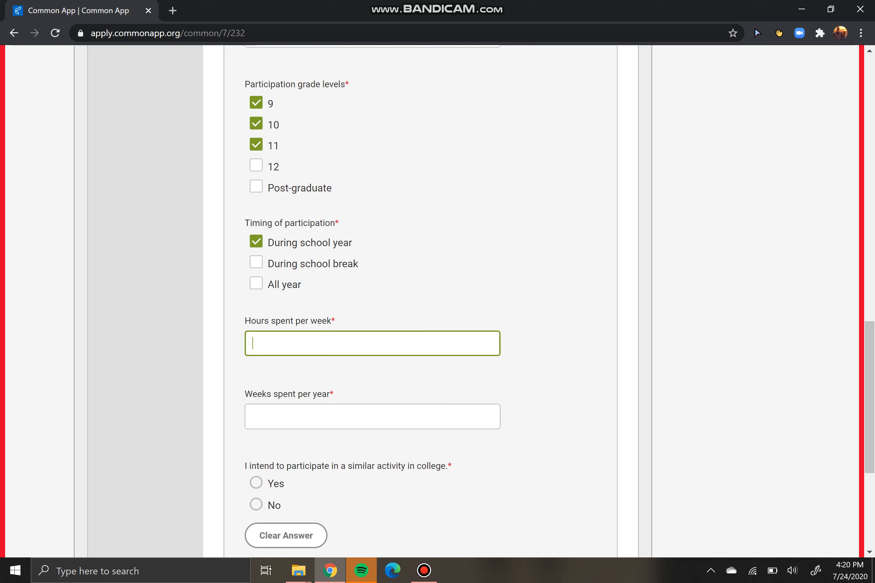
type("12")
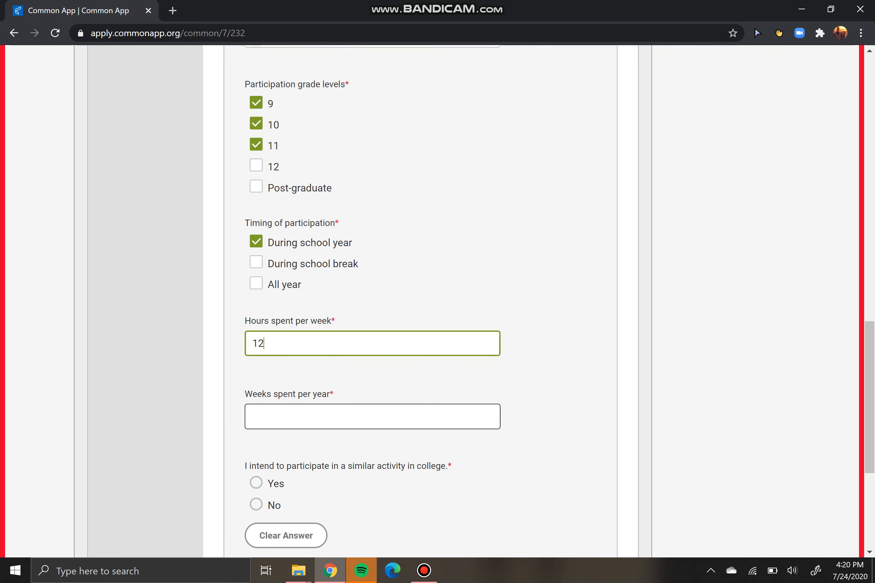
left_click(340, 417)
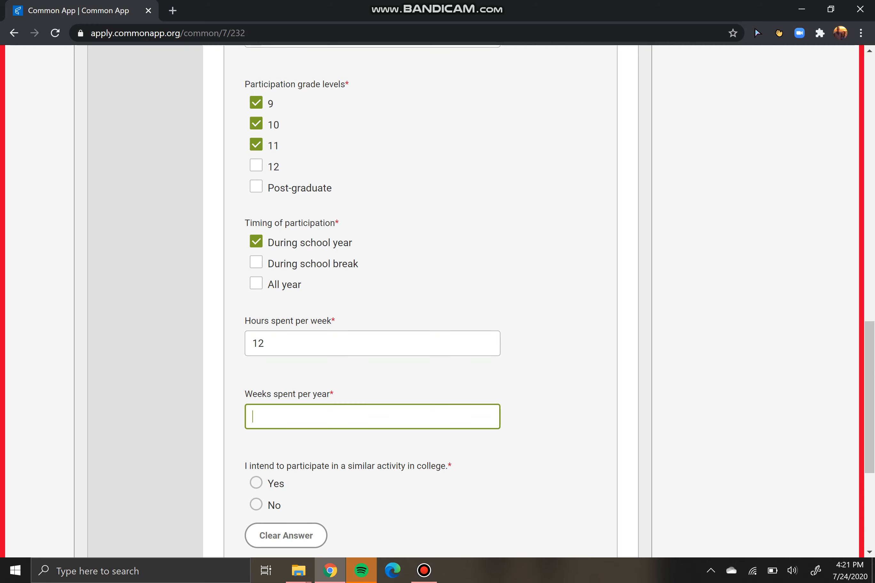
type("10")
scroll(437, 301, "down", 5)
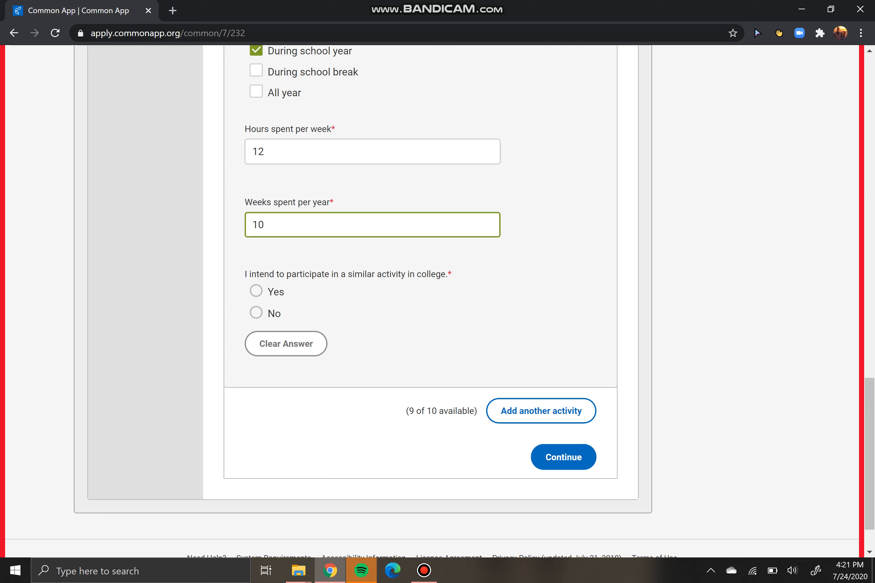
left_click(256, 291)
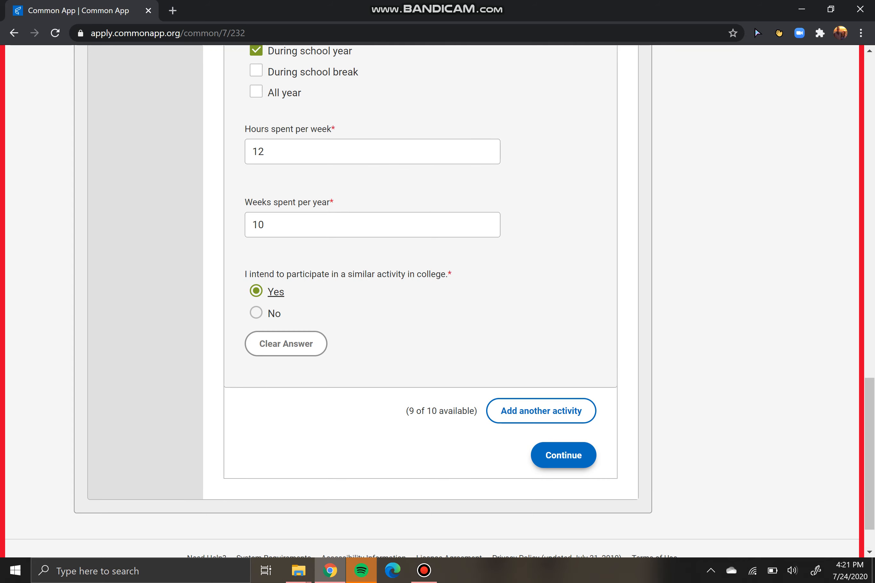
key("Return")
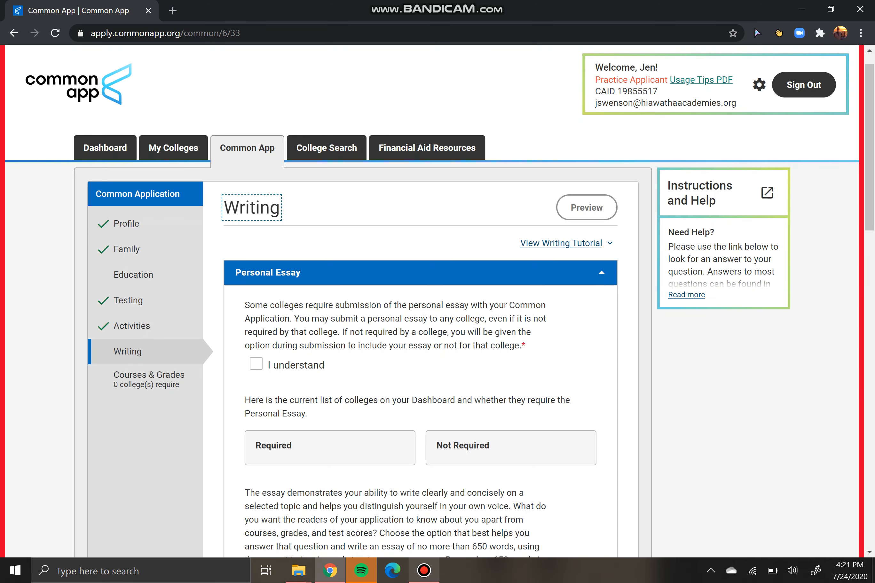
Scroll the Personal Essay page and place the caret in the empty essay box
left_click(424, 571)
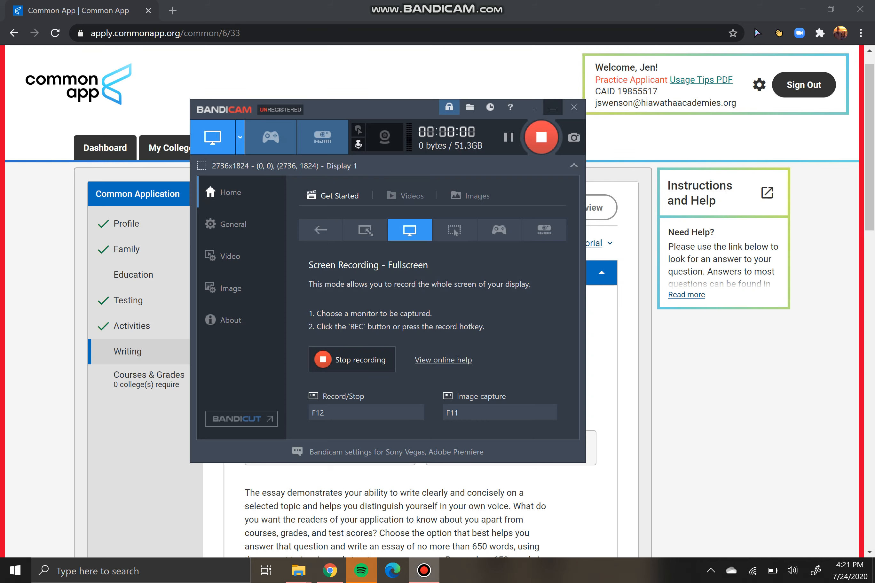
left_click(552, 109)
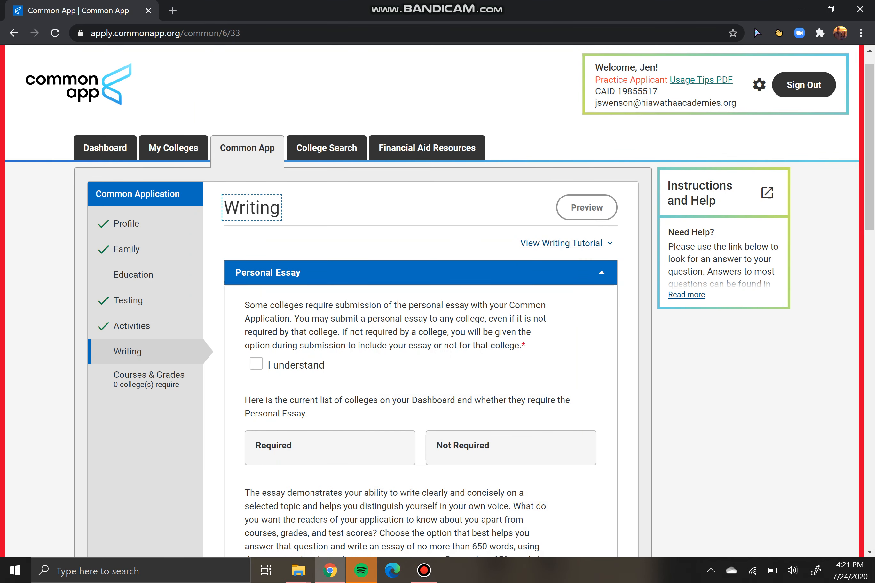
scroll(420, 301, "down", 20)
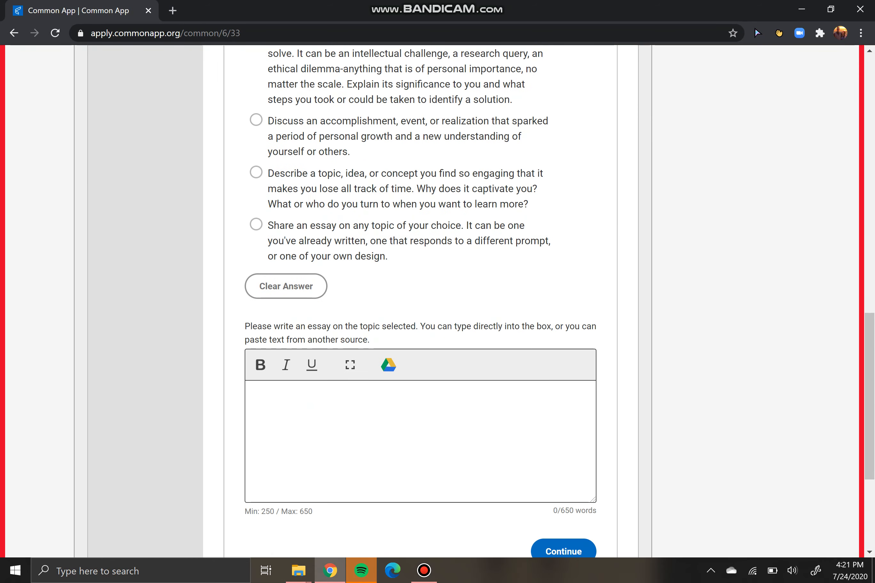
left_click(259, 393)
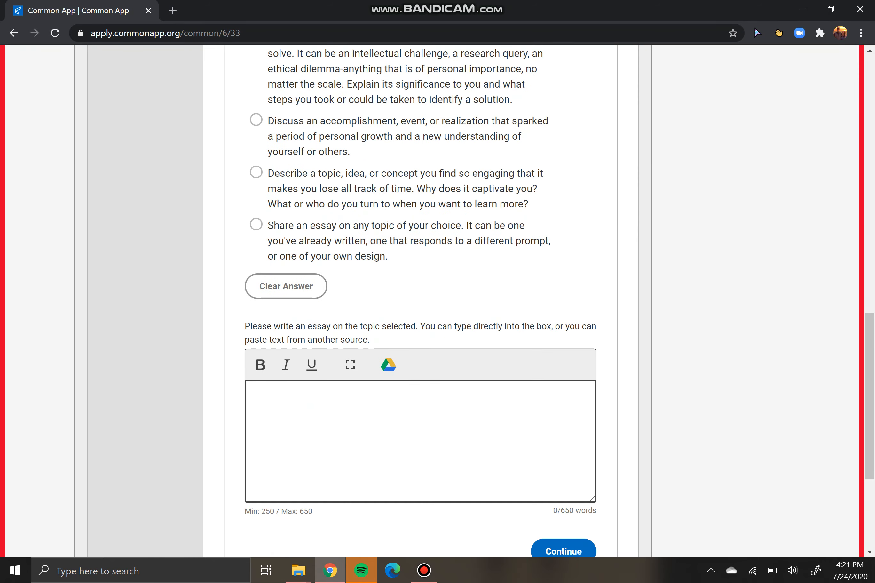
scroll(420, 301, "up", 13)
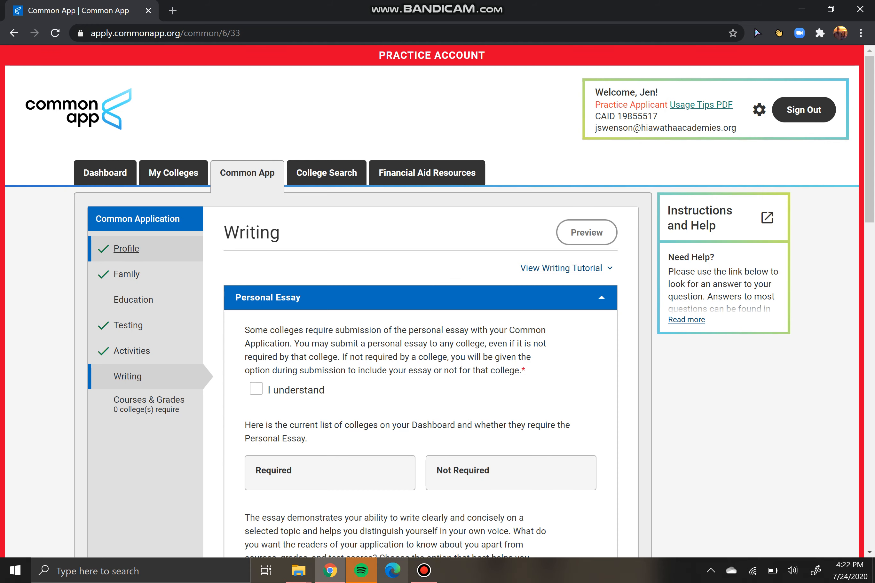
mouse_move(424, 570)
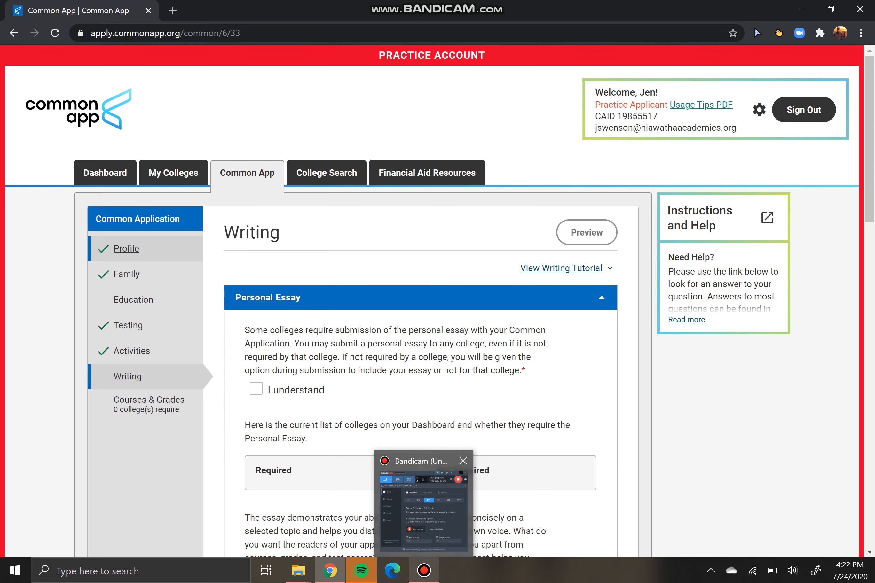
left_click(424, 570)
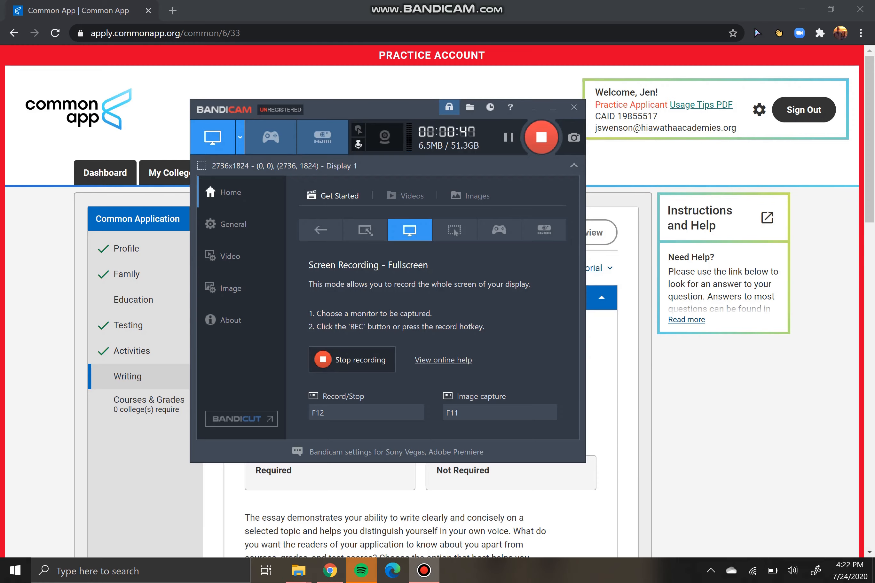